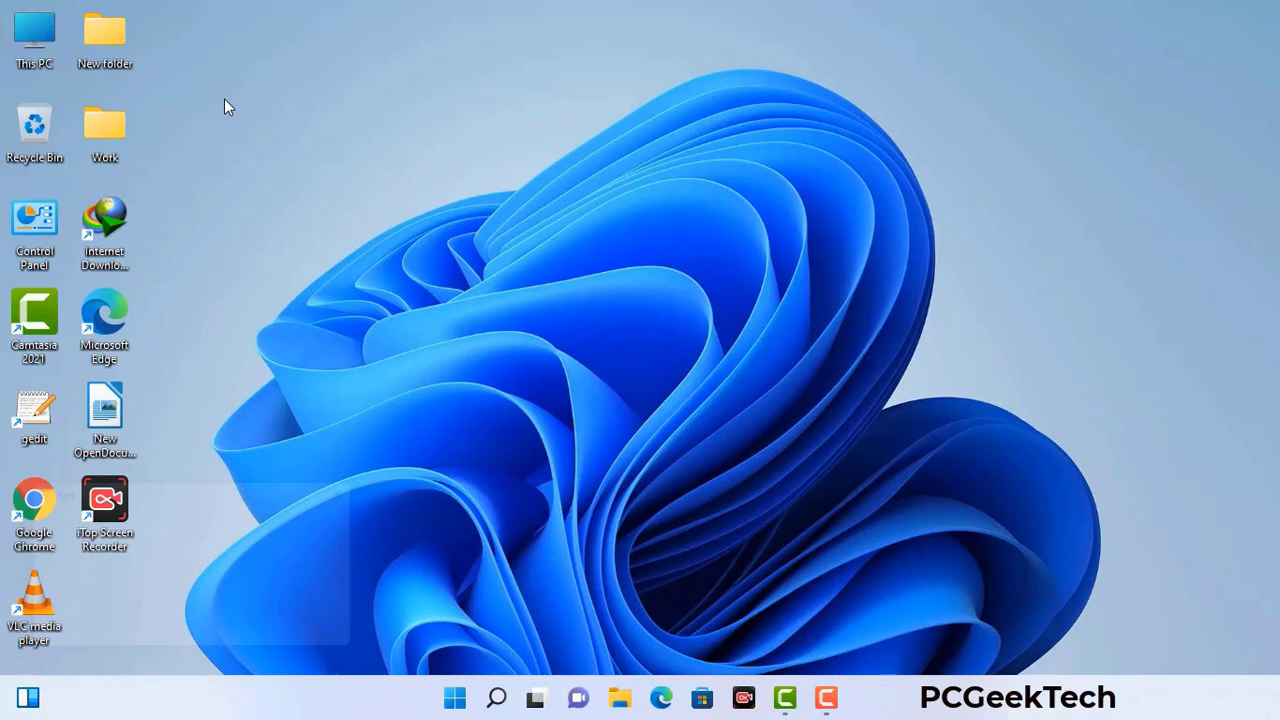
Step: Open the Run dialog holding msconfig and move it to the screen centre
key(super+r)
drag(218, 487, 563, 158)
Step: Launch msconfig and apply Safe boot with the Network option on the Boot tab
click(509, 250)
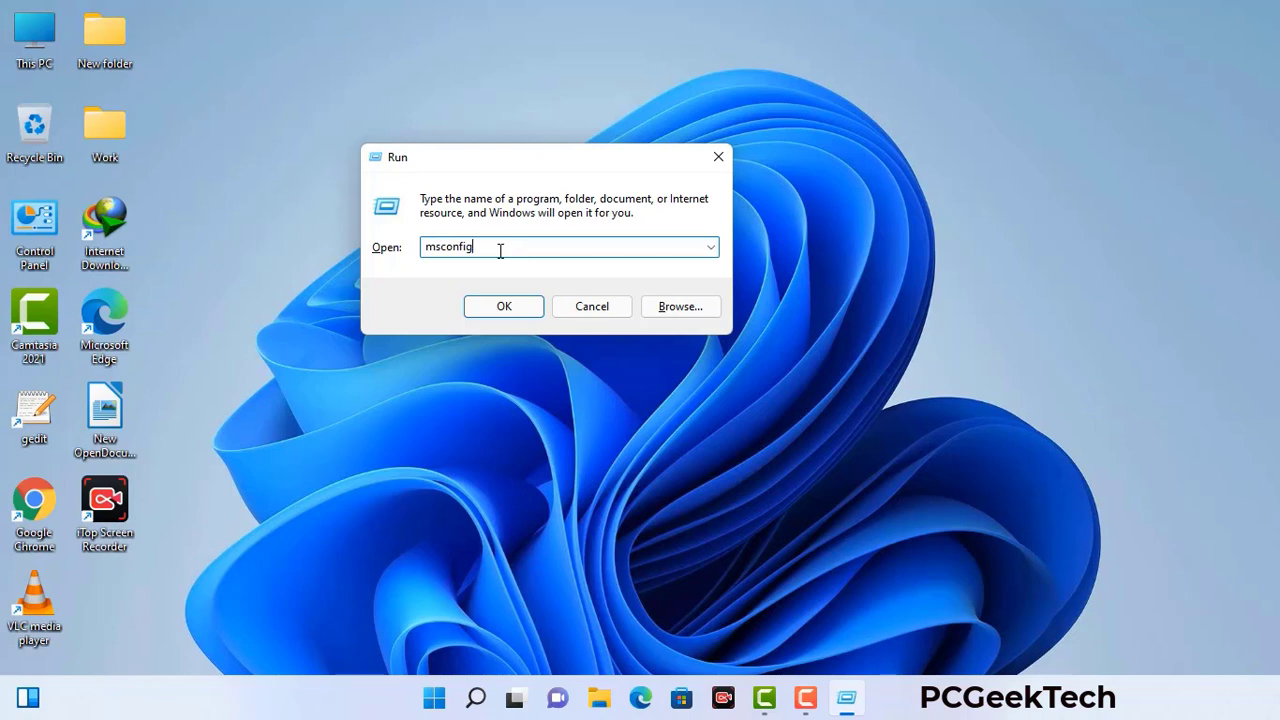
click(494, 312)
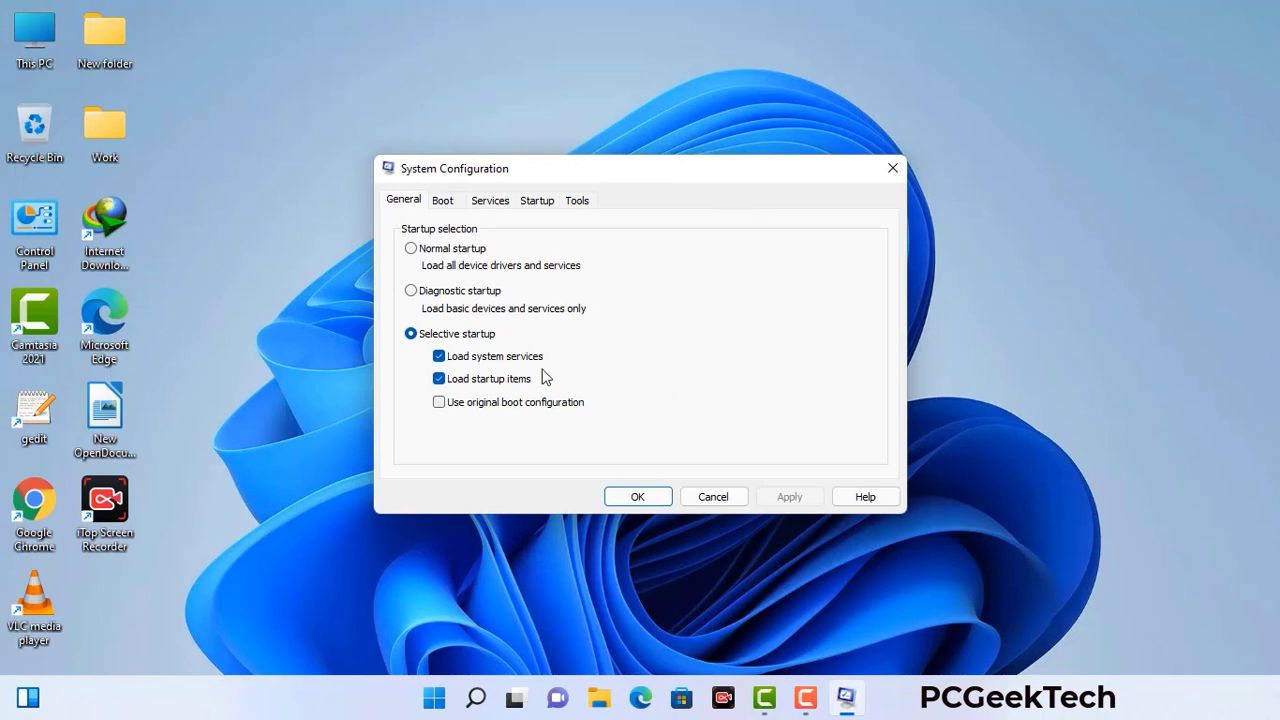
click(444, 201)
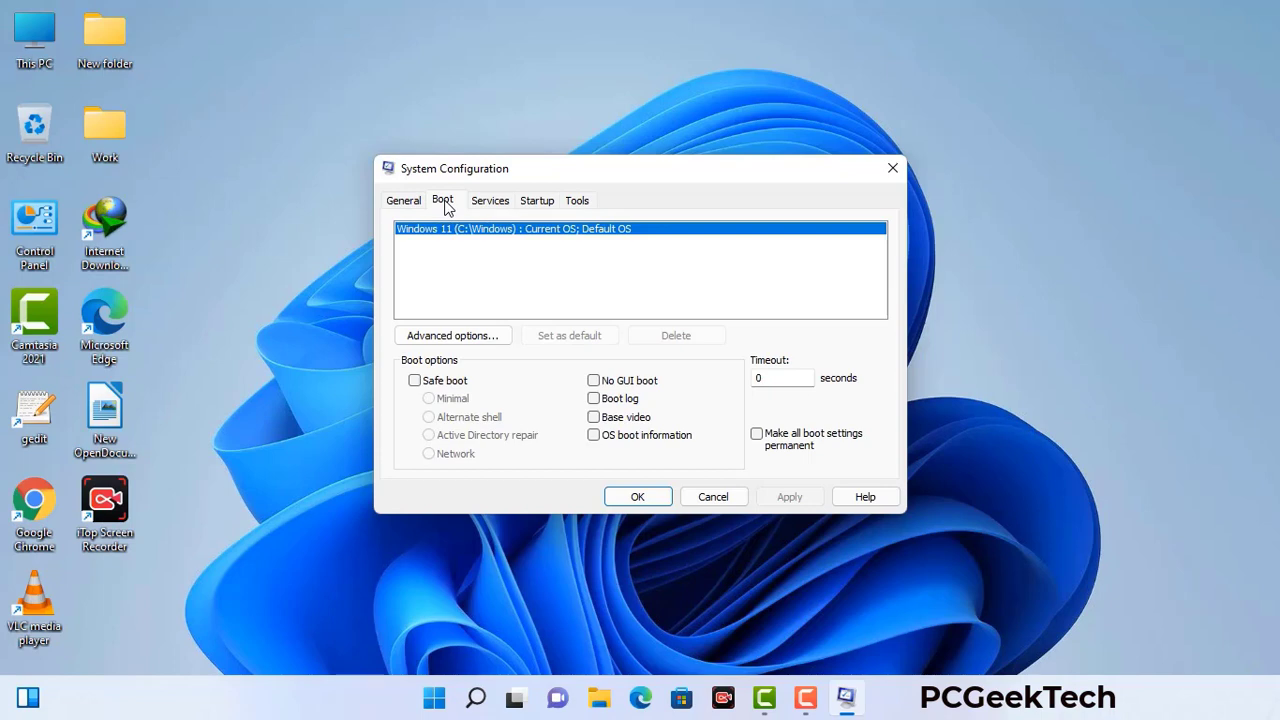
click(414, 381)
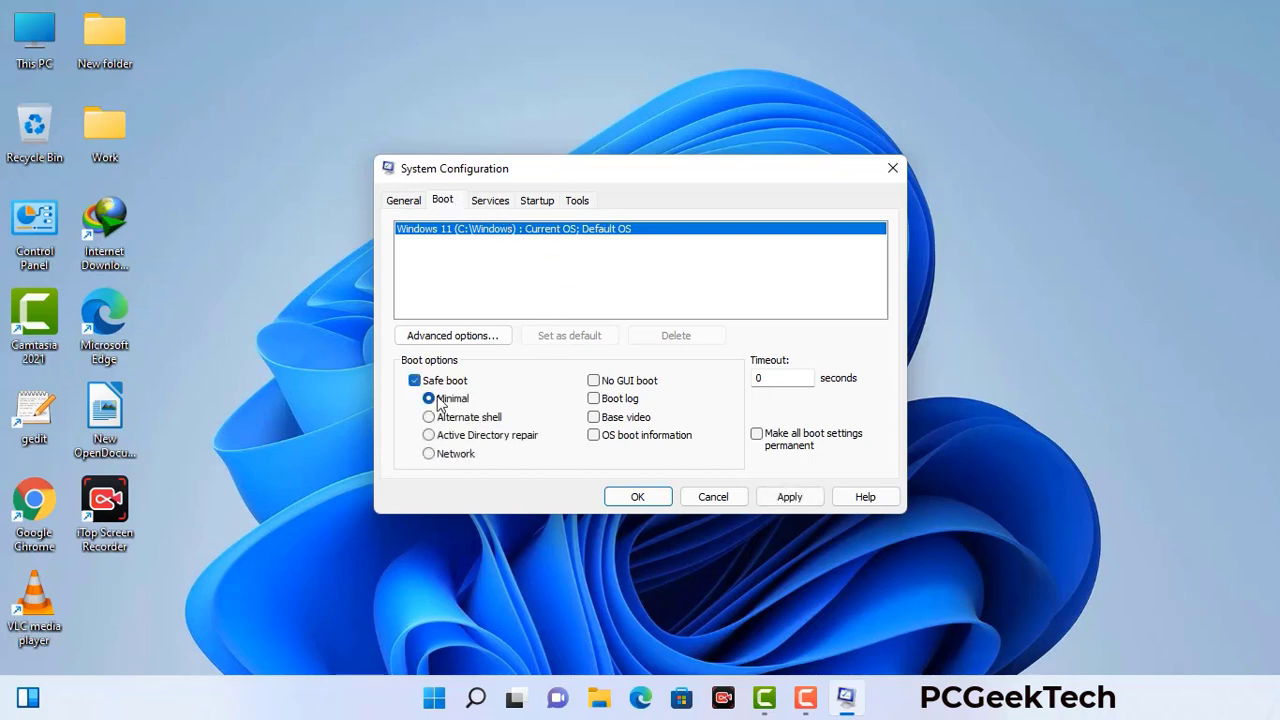
click(455, 454)
click(789, 498)
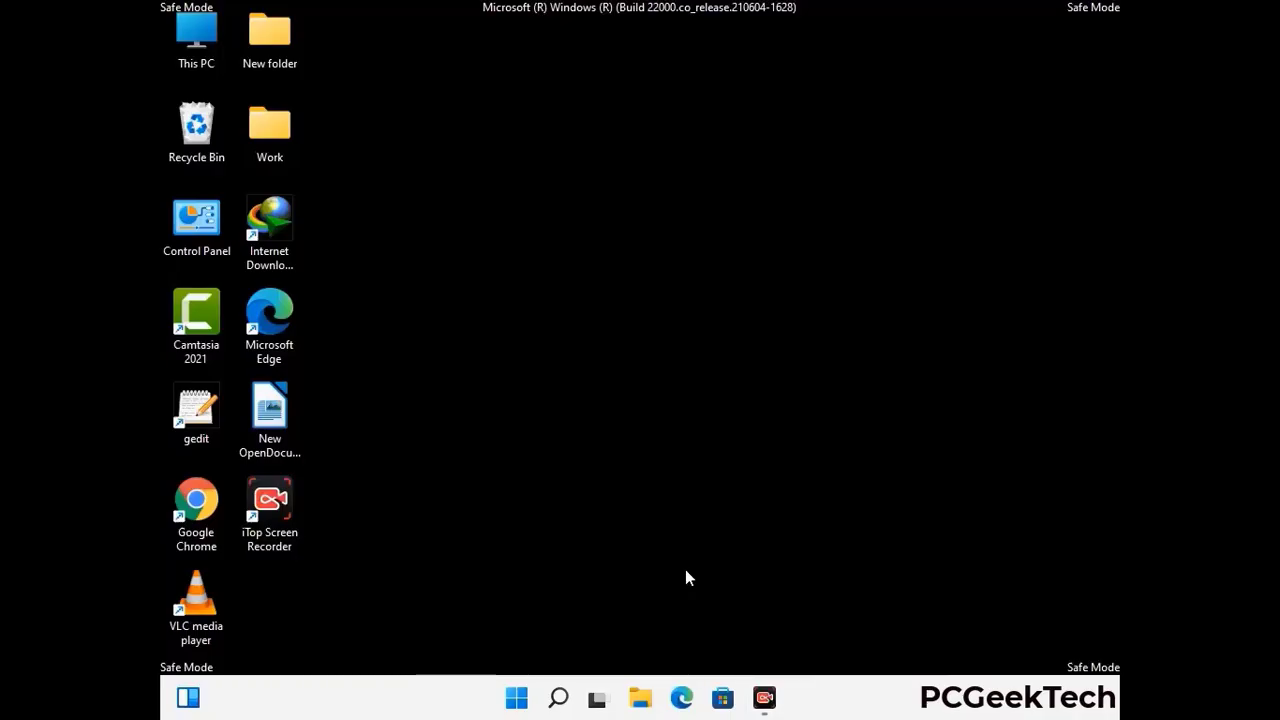
Step: Open All Control Panel Items from the desktop Control Panel icon
double_click(198, 241)
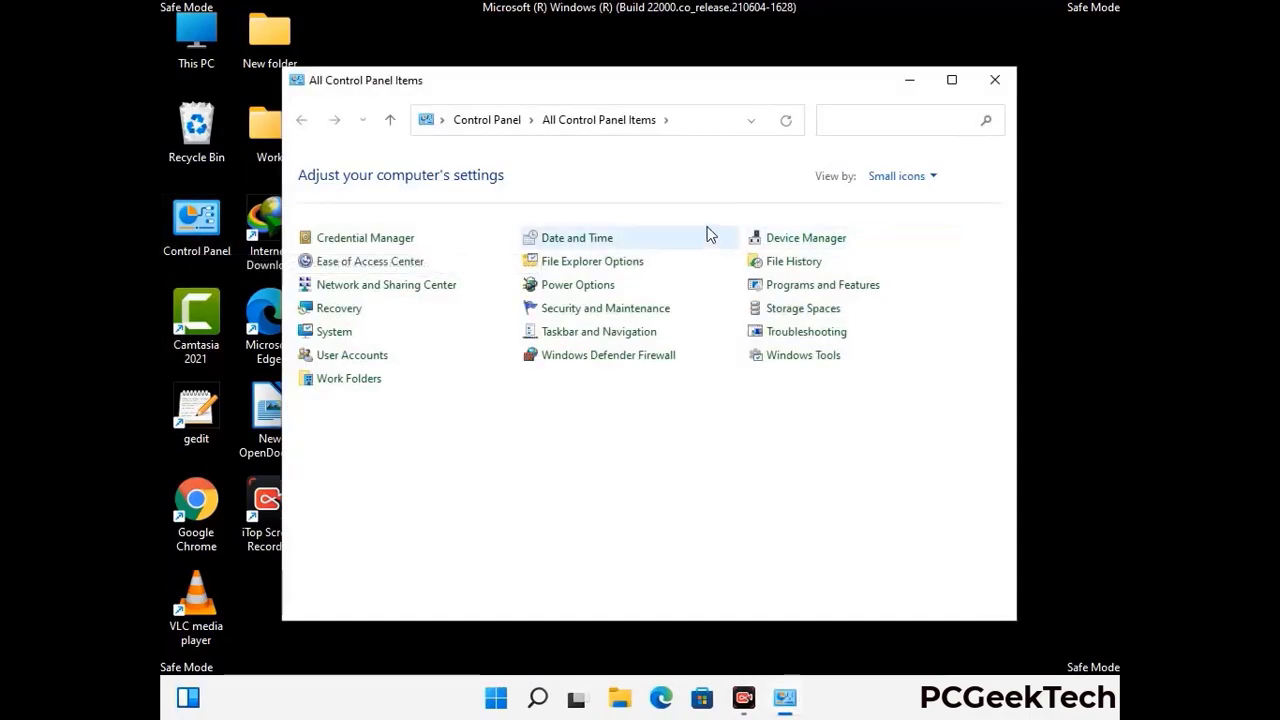
Step: Enable 'Show hidden files, folders, and drives' in File Explorer Options, then close Control Panel
click(617, 266)
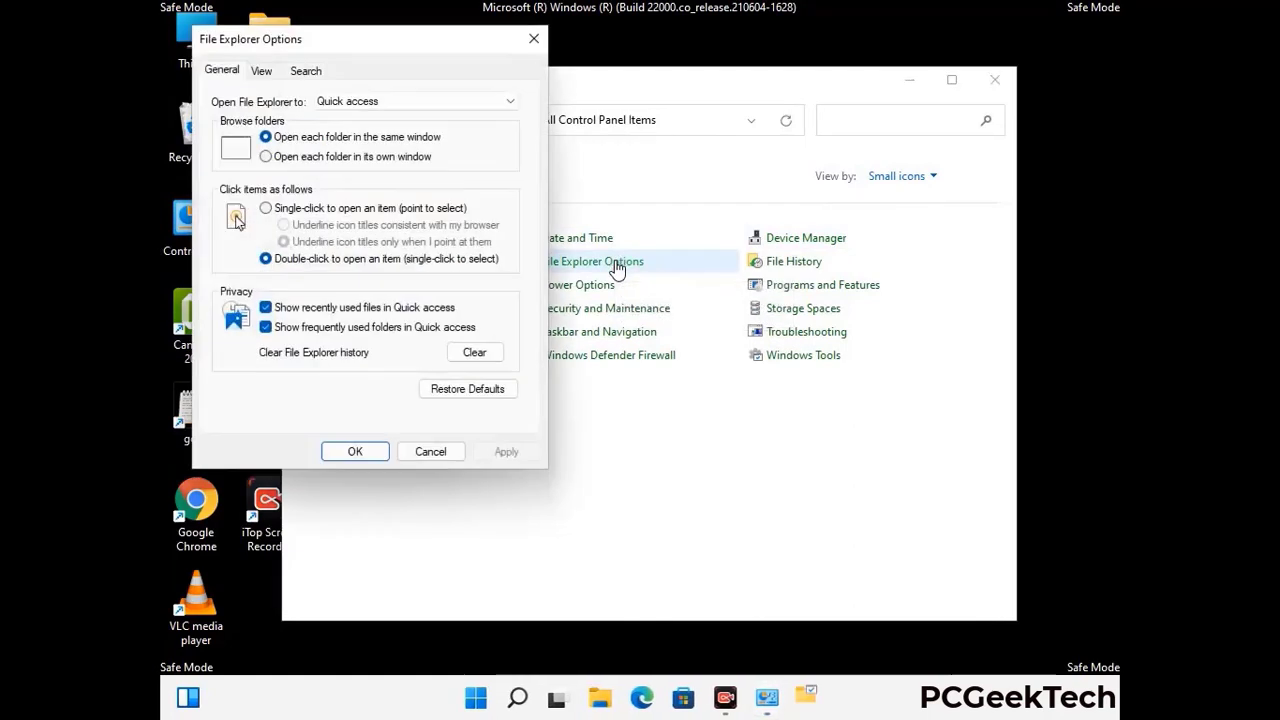
click(262, 71)
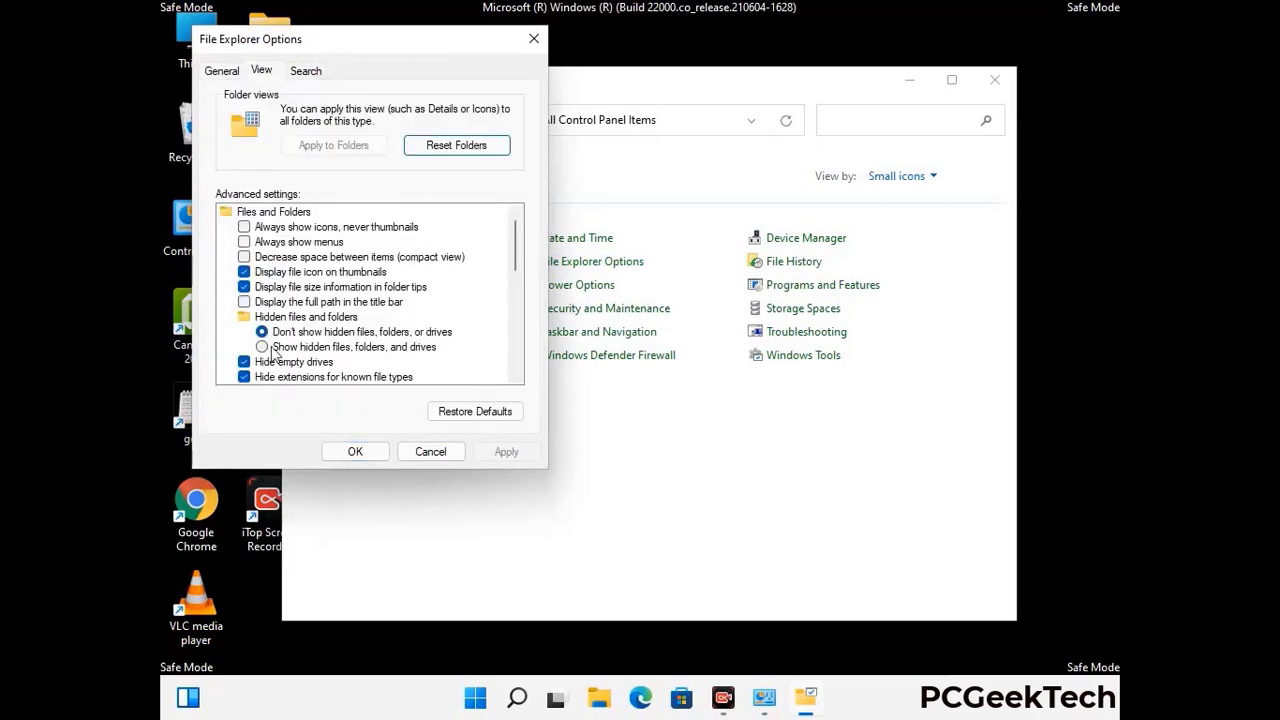
click(262, 347)
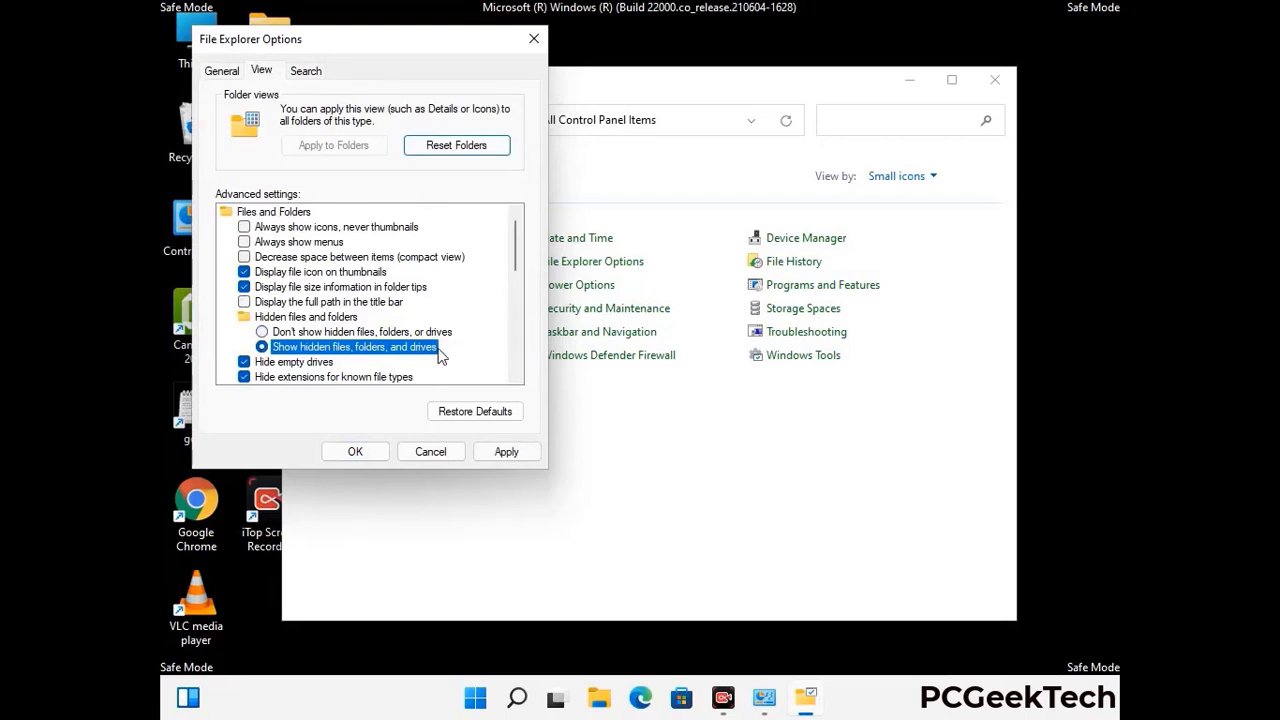
click(505, 453)
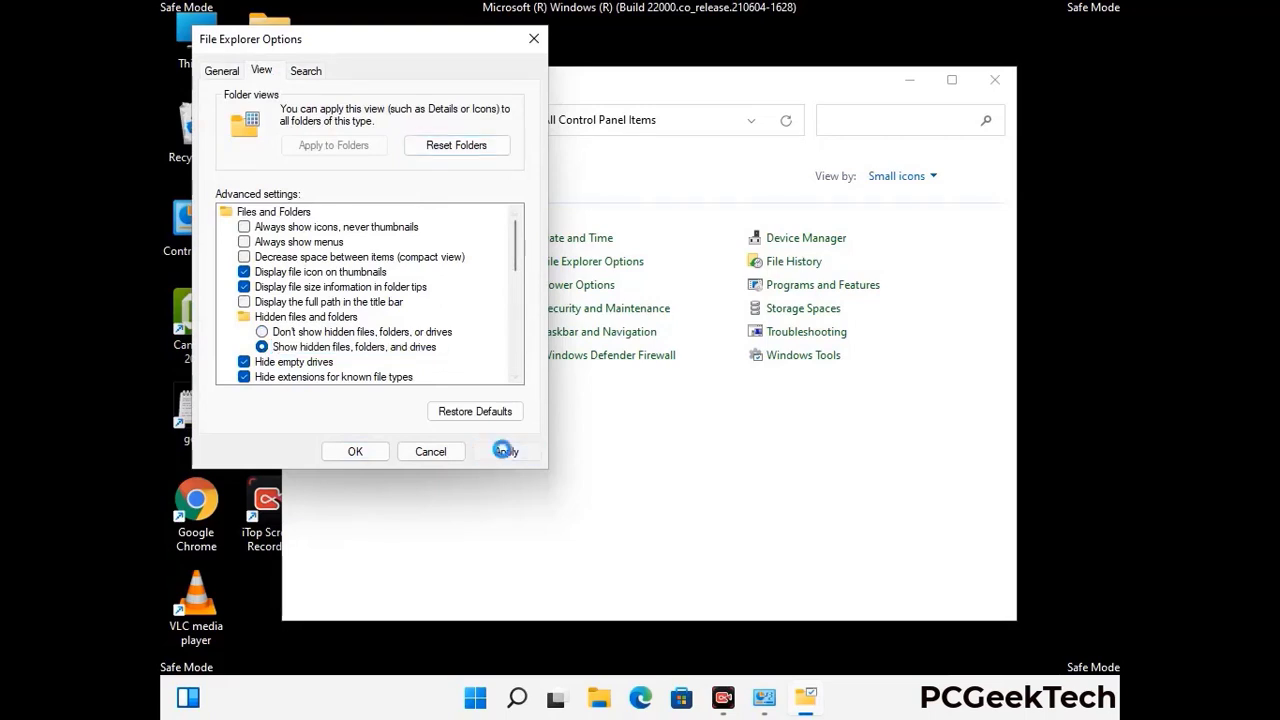
click(338, 453)
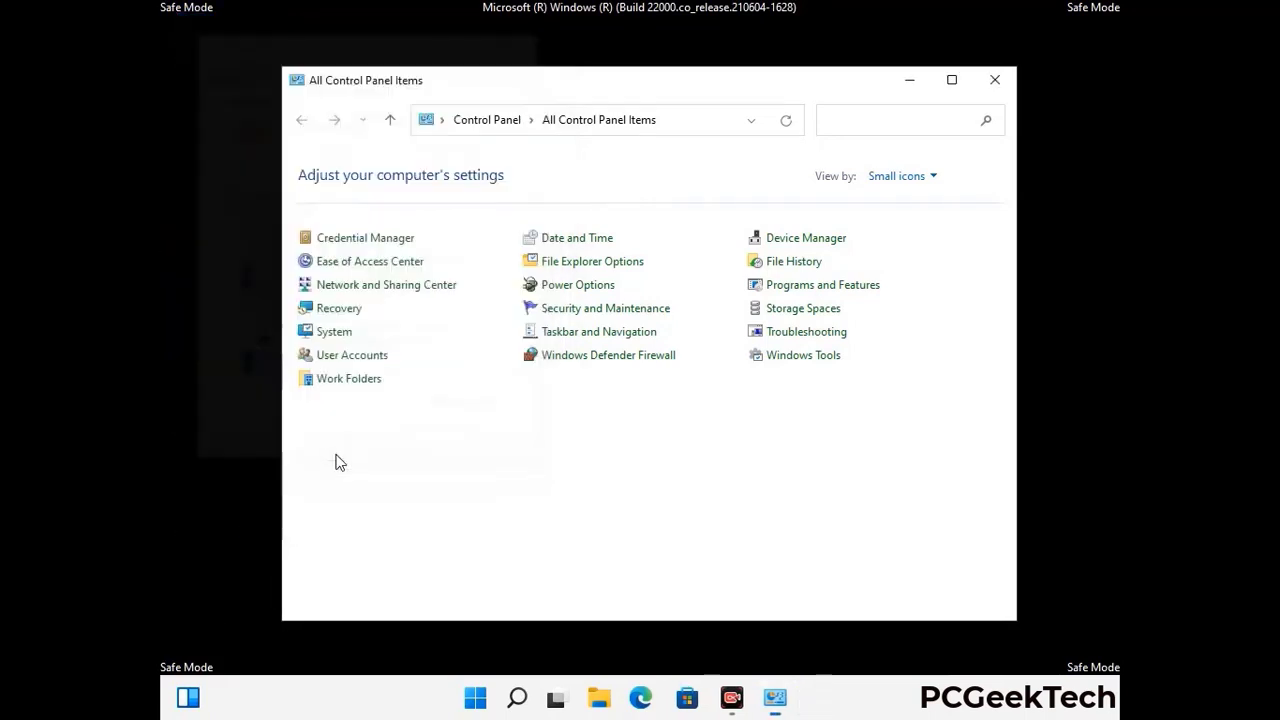
click(993, 82)
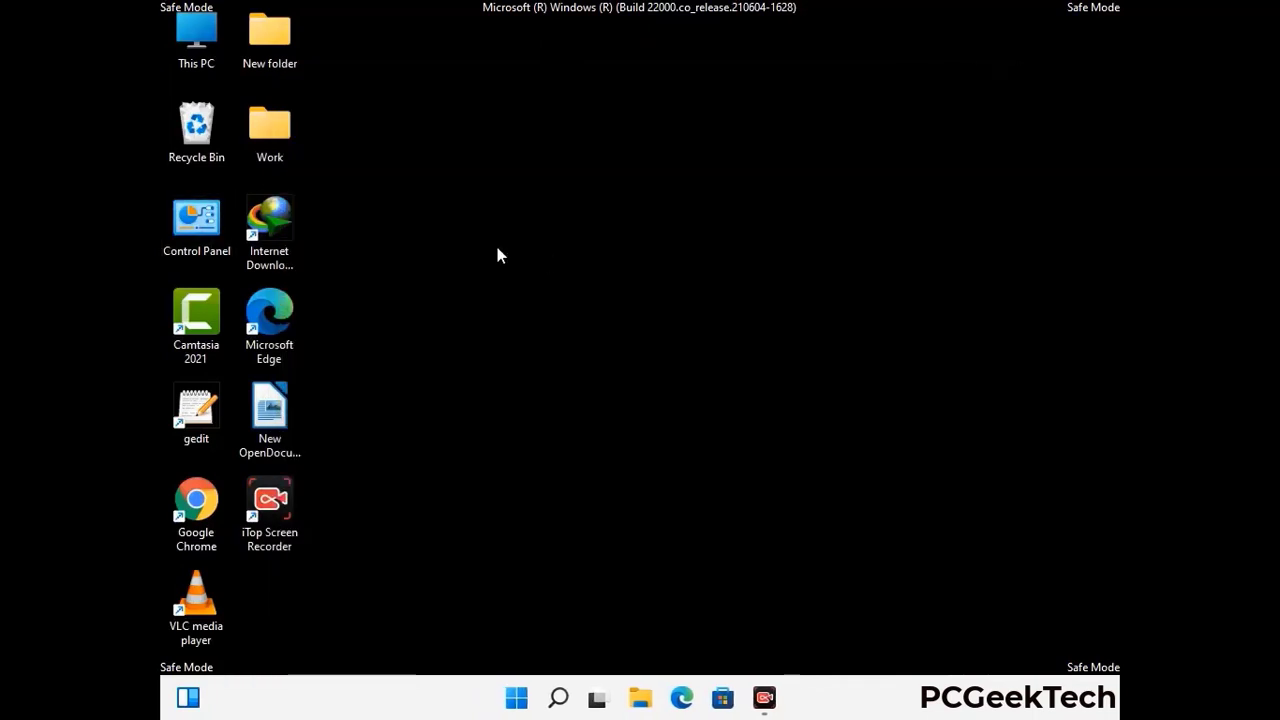
Step: Browse to C:\Windows\System32\drivers\etc and select the hosts file
double_click(190, 62)
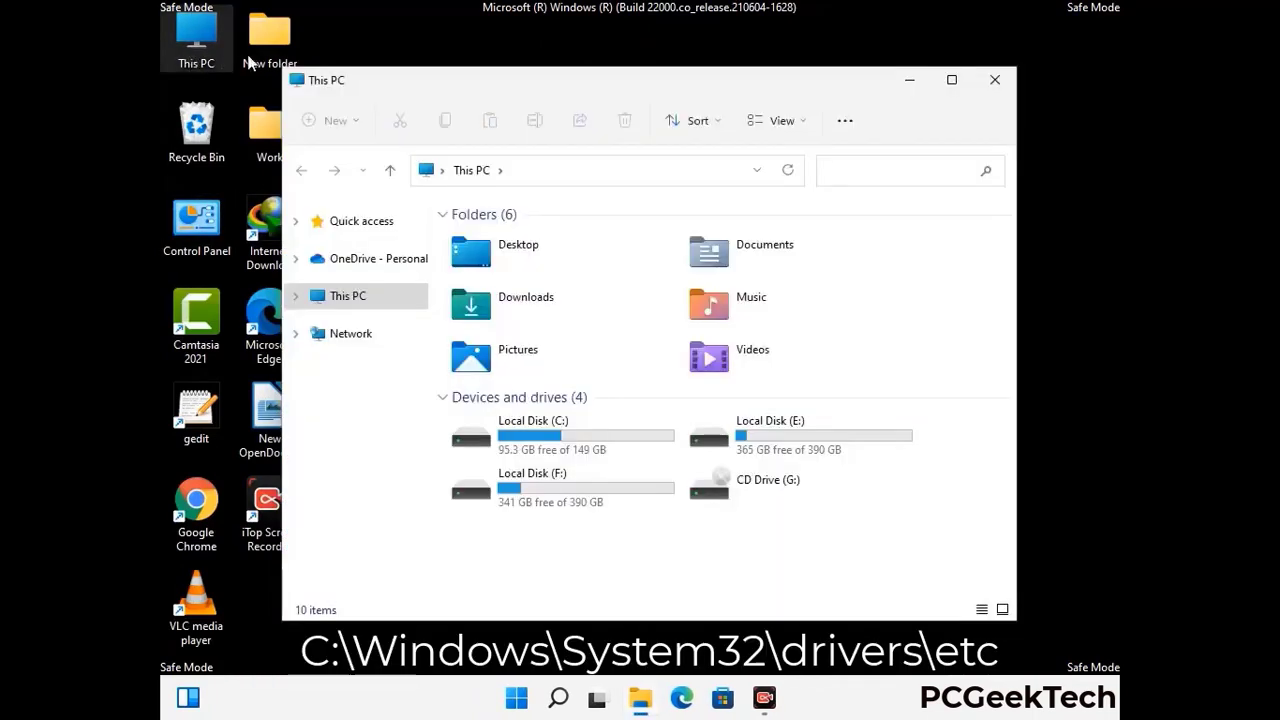
double_click(560, 438)
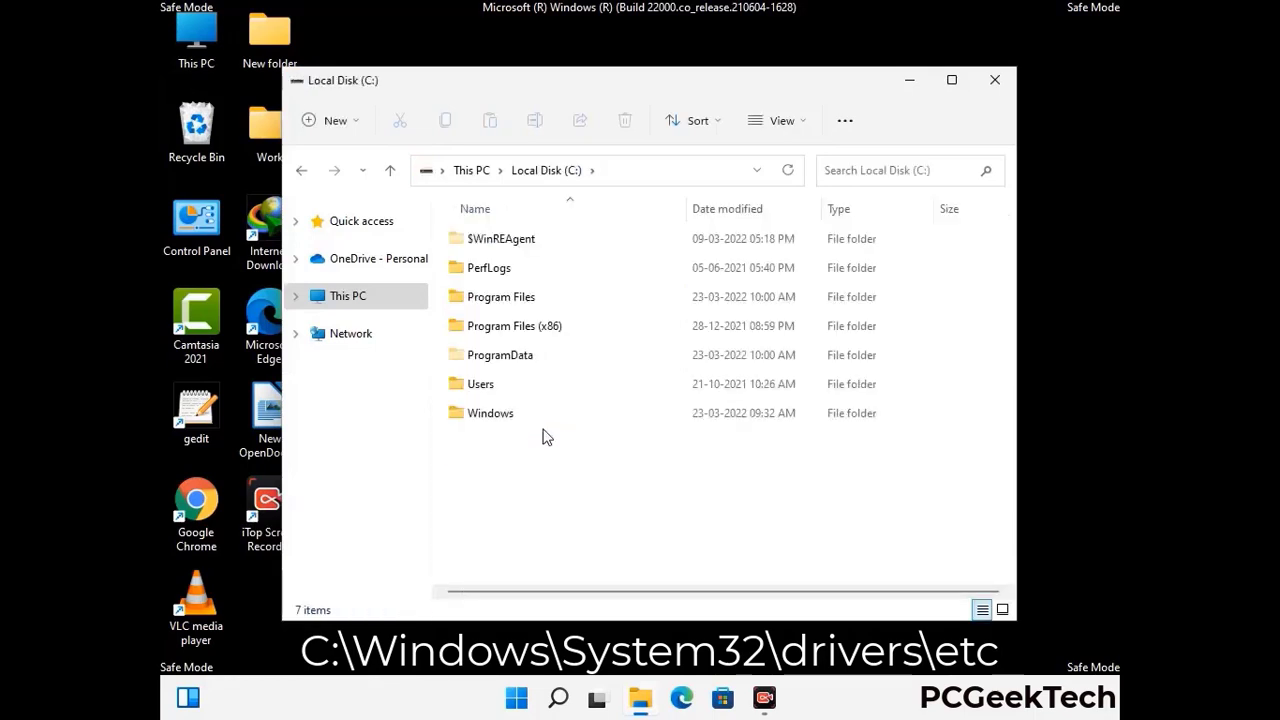
double_click(479, 421)
scroll(632, 432, down, 6)
scroll(632, 432, down, 12)
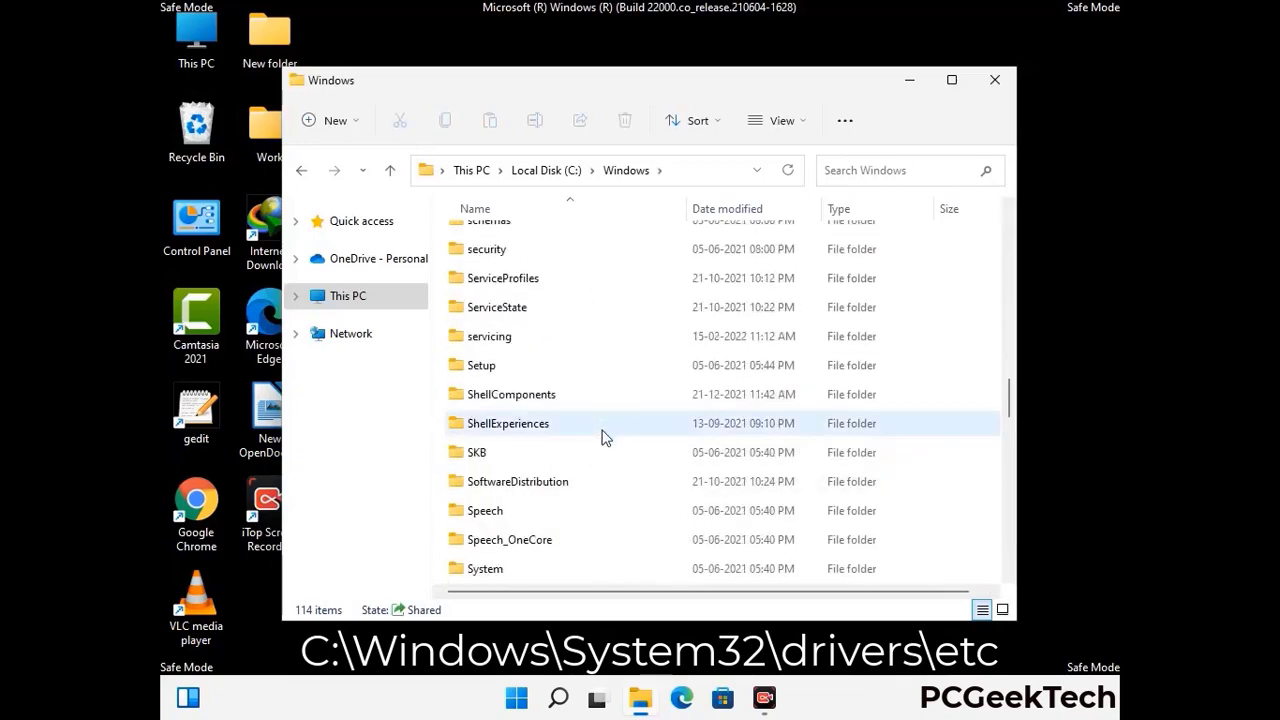
scroll(600, 450, down, 2)
double_click(488, 423)
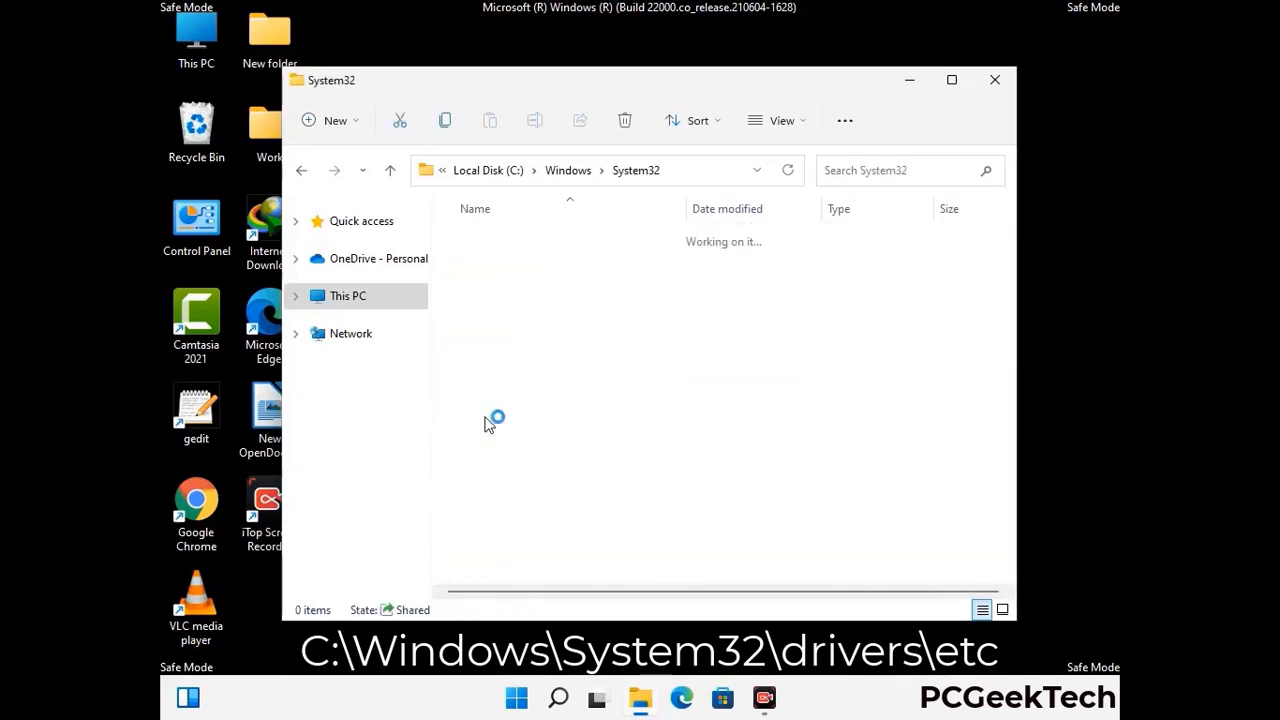
scroll(550, 435, down, 5)
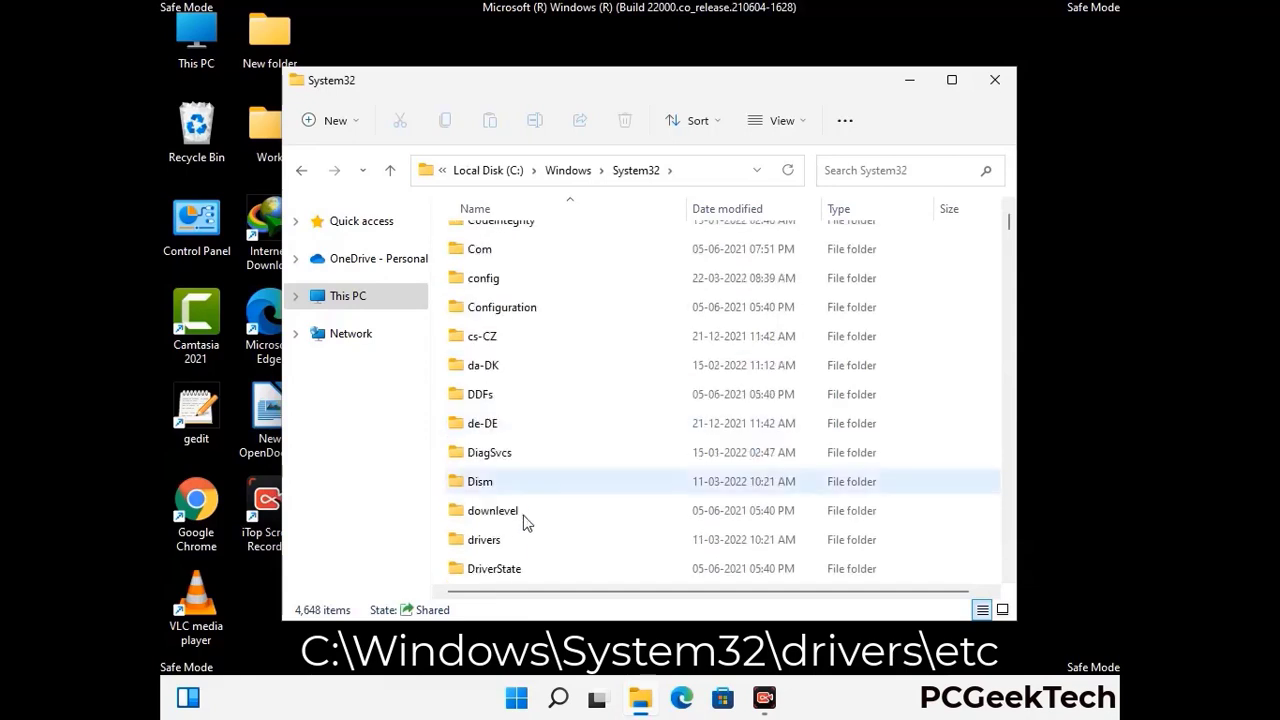
double_click(490, 541)
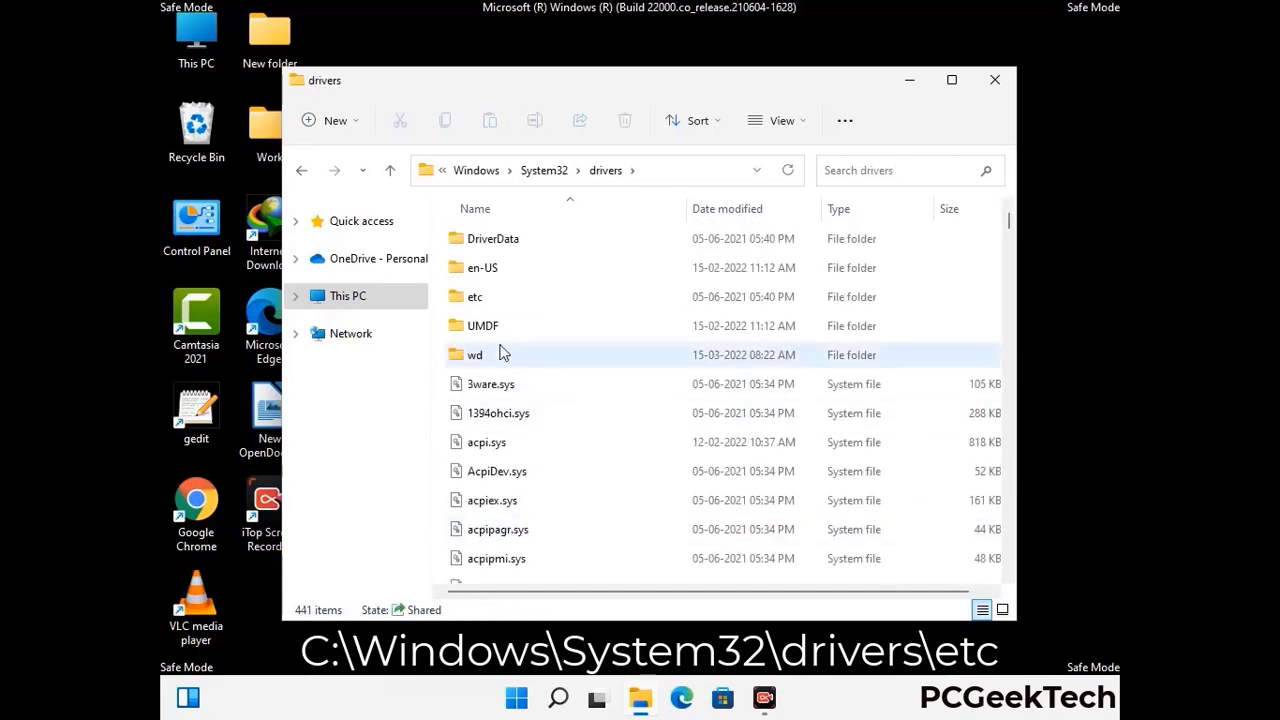
double_click(477, 297)
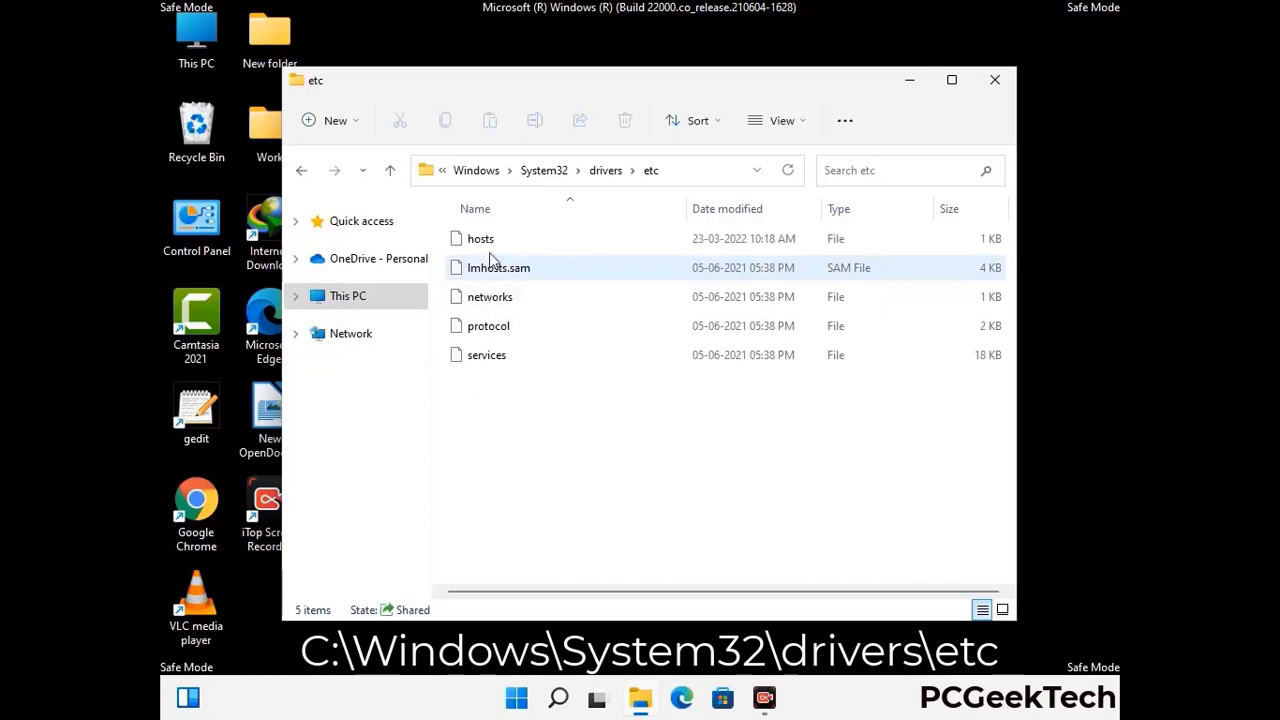
click(490, 242)
Step: Open the hosts file in Notepad
double_click(490, 245)
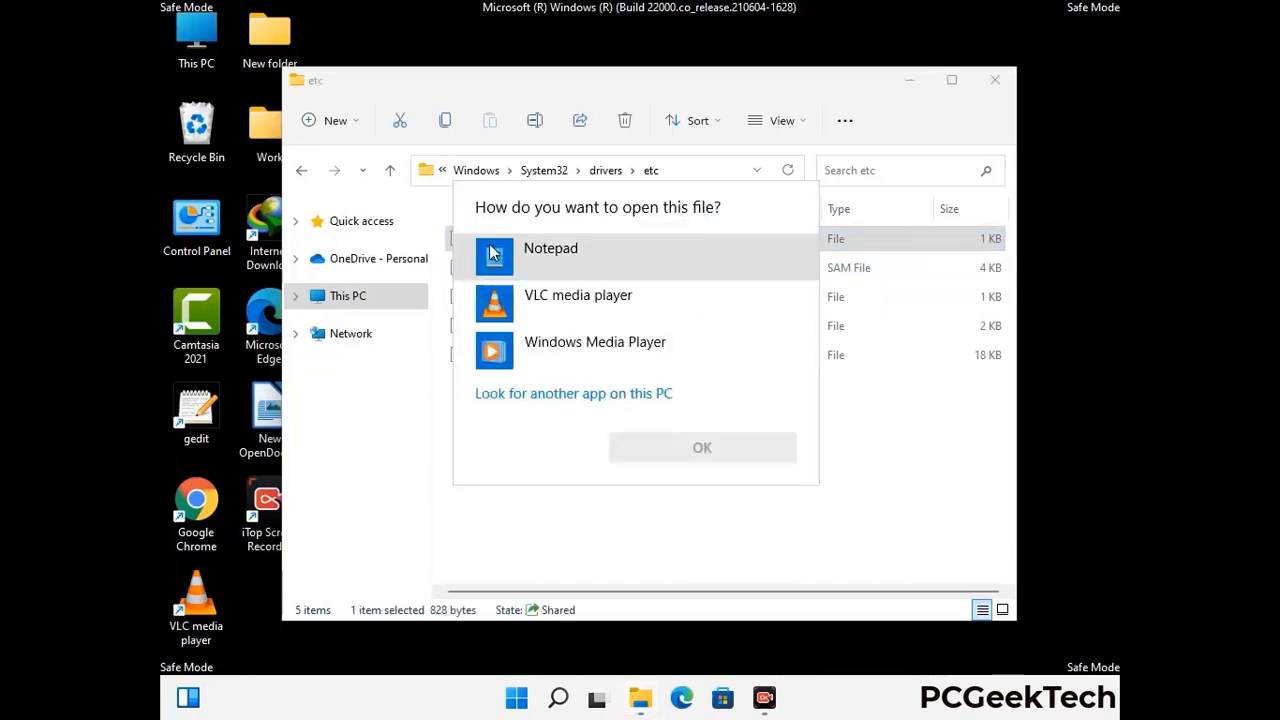
click(580, 255)
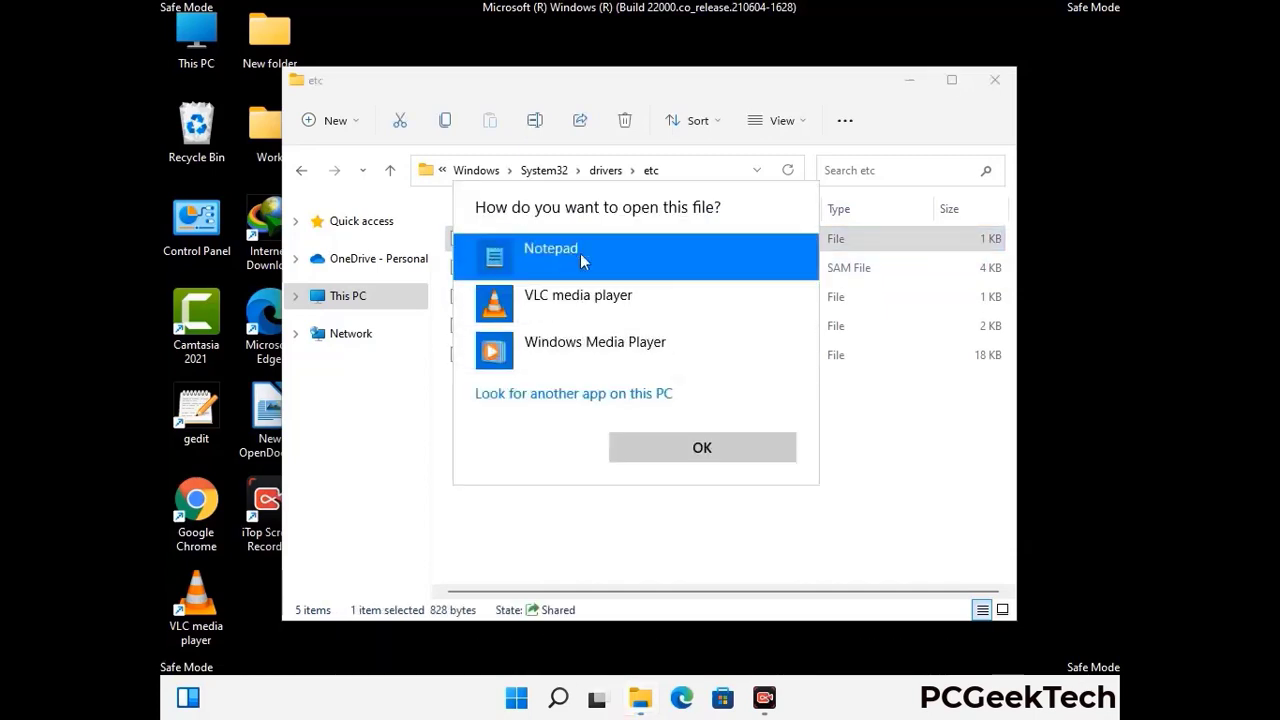
click(702, 448)
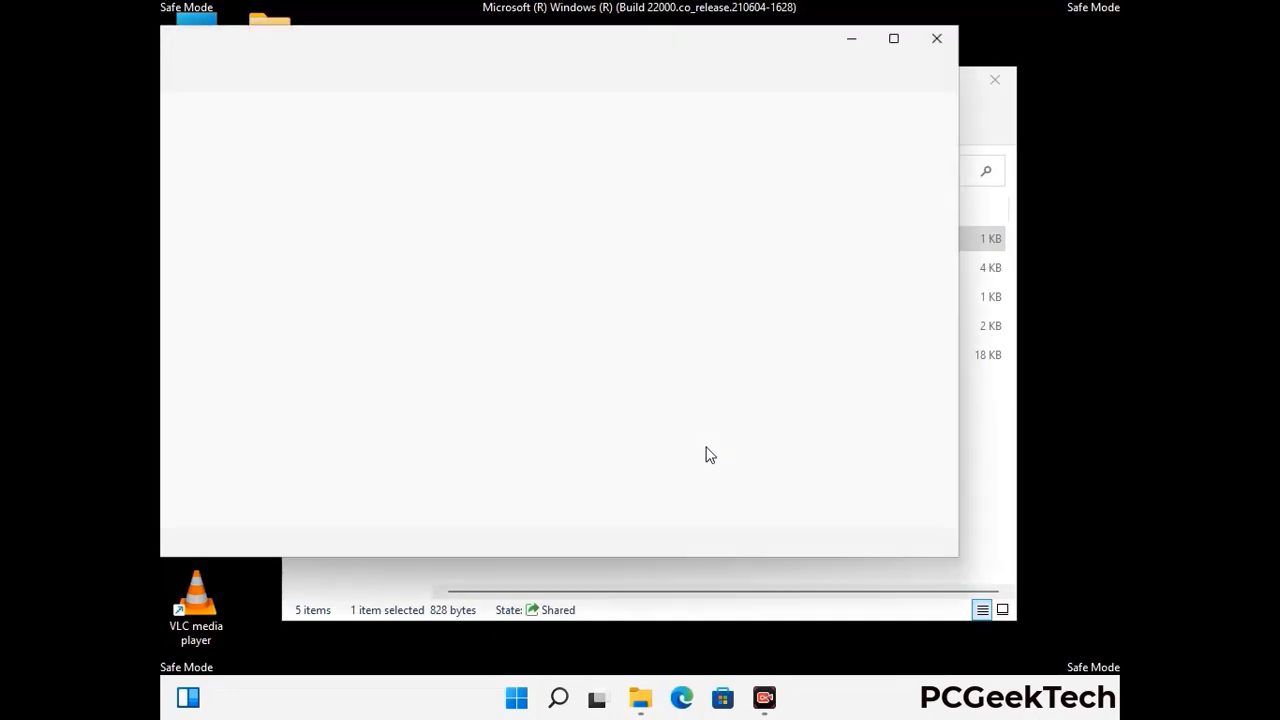
drag(555, 52, 668, 57)
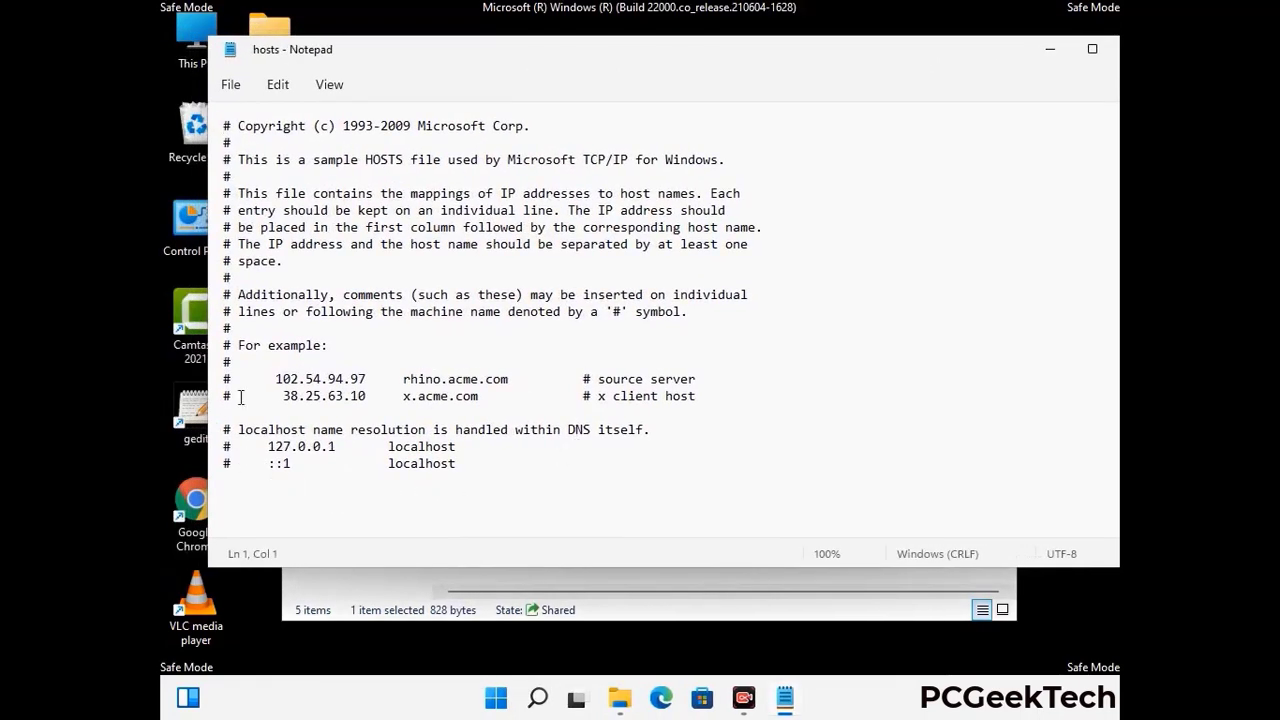
Step: Add a blank line at the end of hosts, save it, and close Notepad and the etc window
click(479, 469)
key(Return)
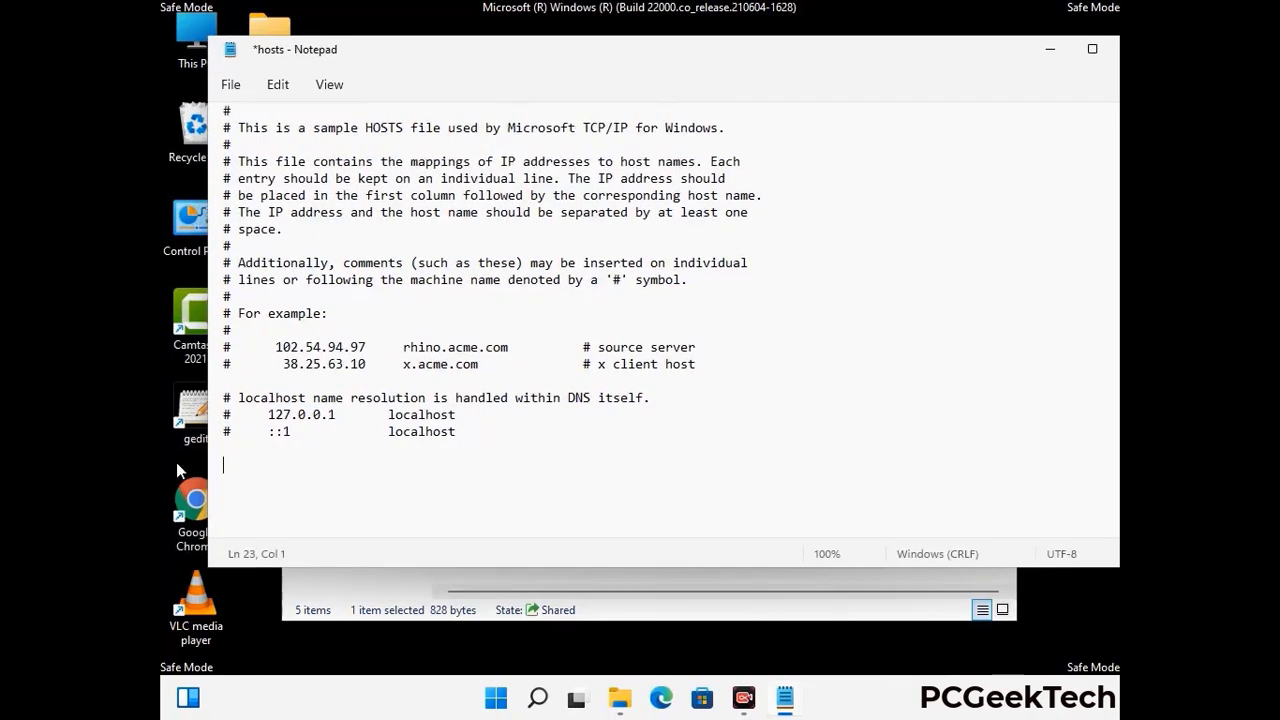
click(231, 86)
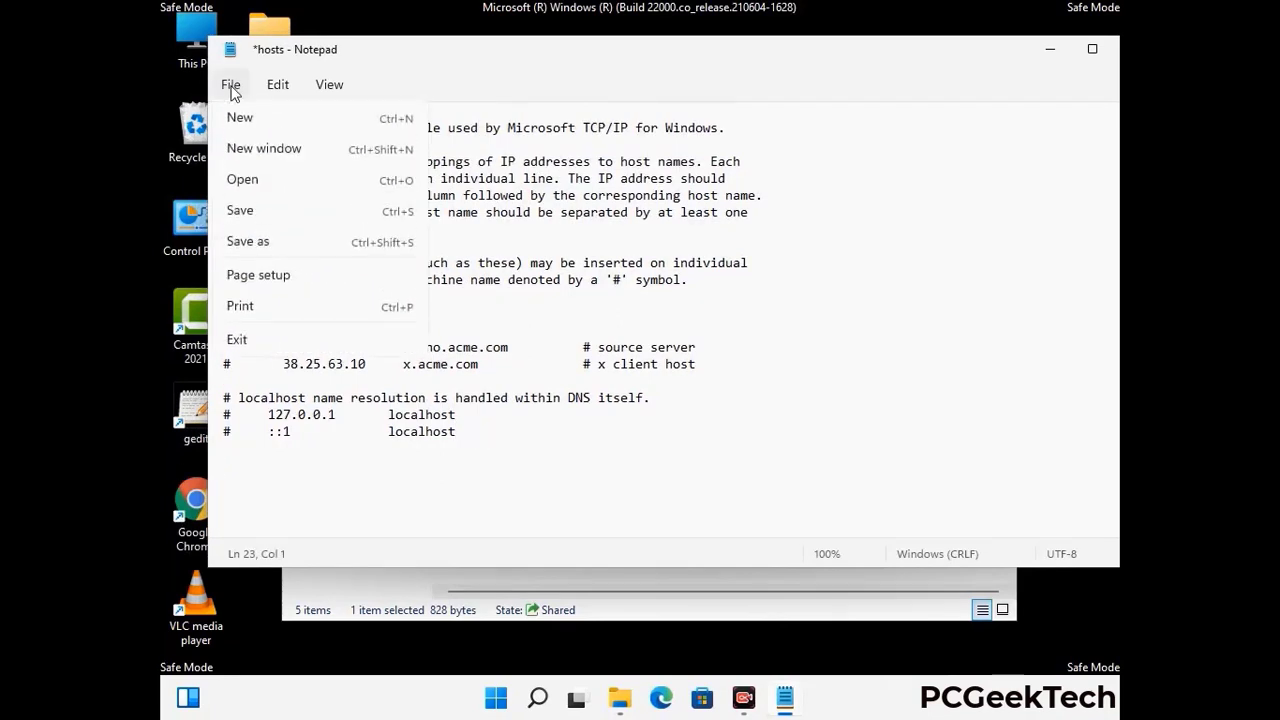
click(240, 212)
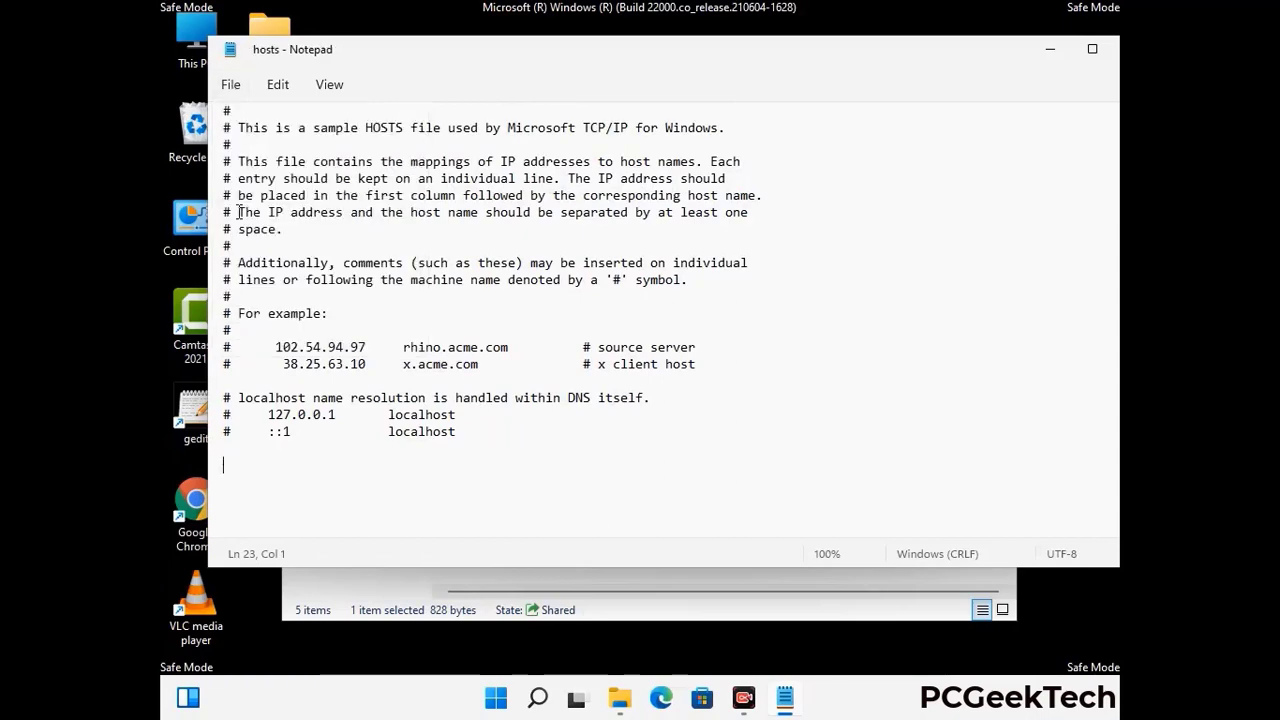
drag(968, 62, 824, 62)
click(985, 55)
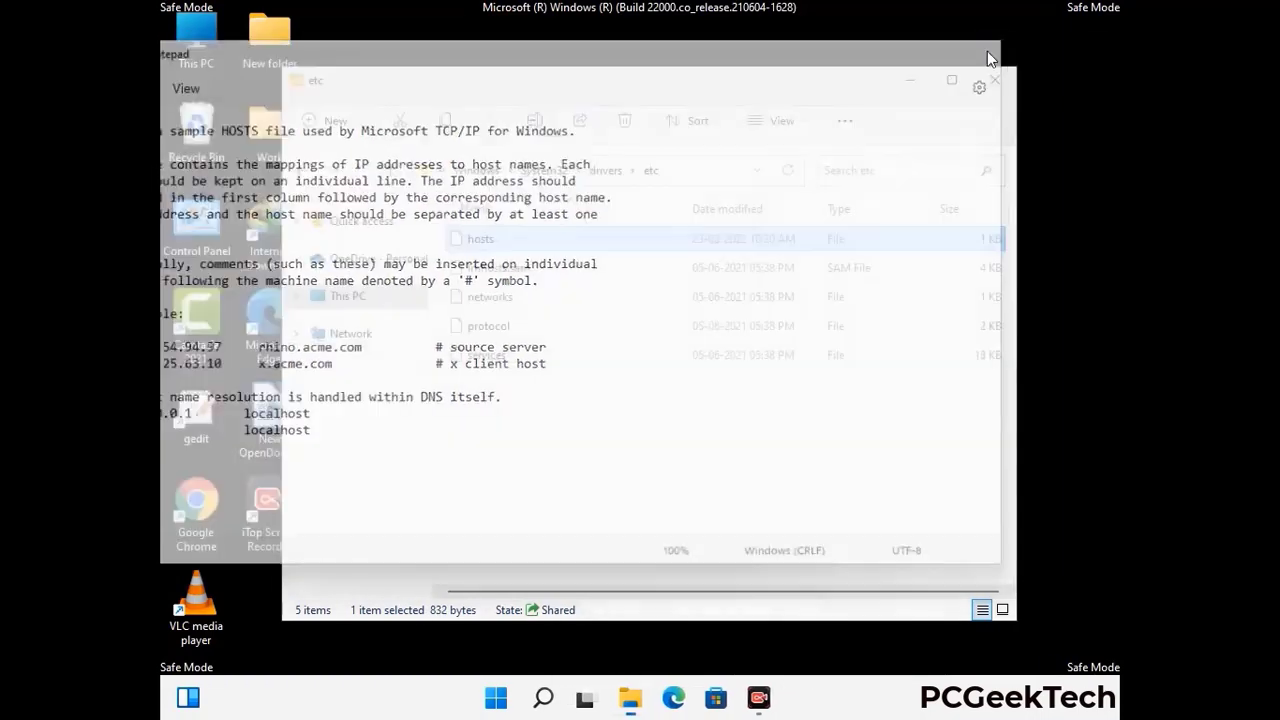
click(996, 75)
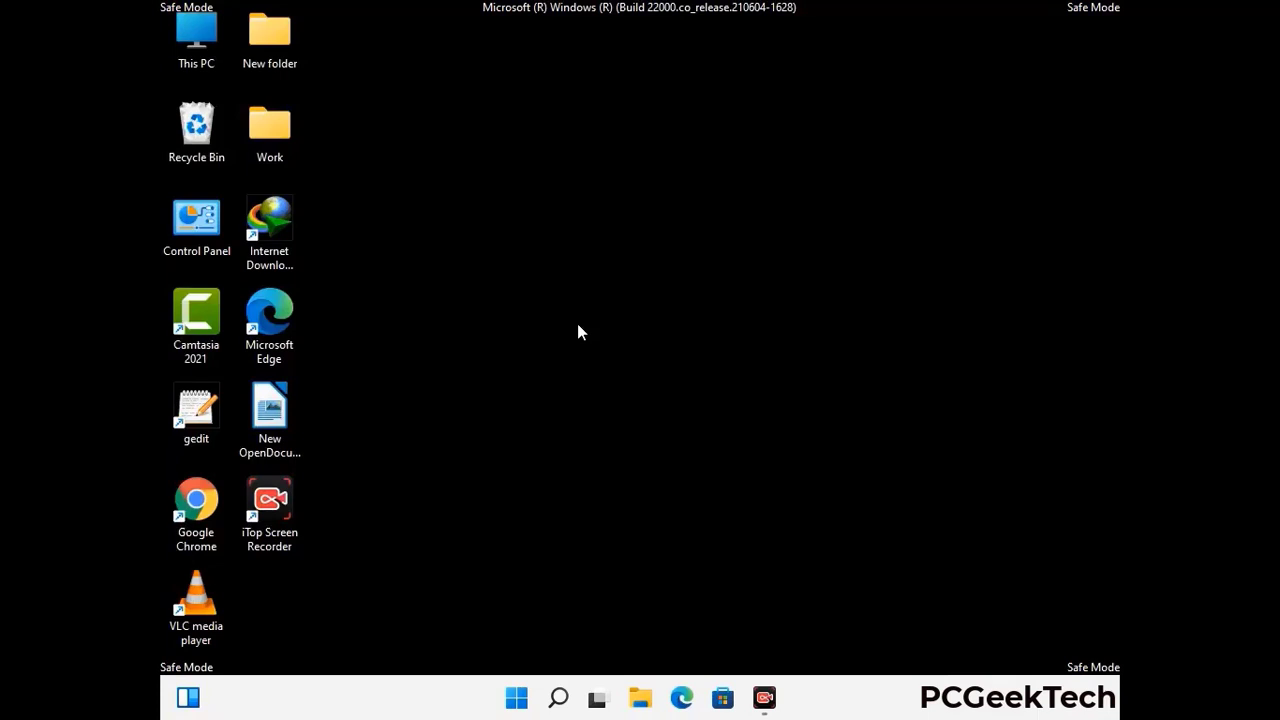
Step: Run %appdata% to open the AppData\Roaming folder
key(super+r)
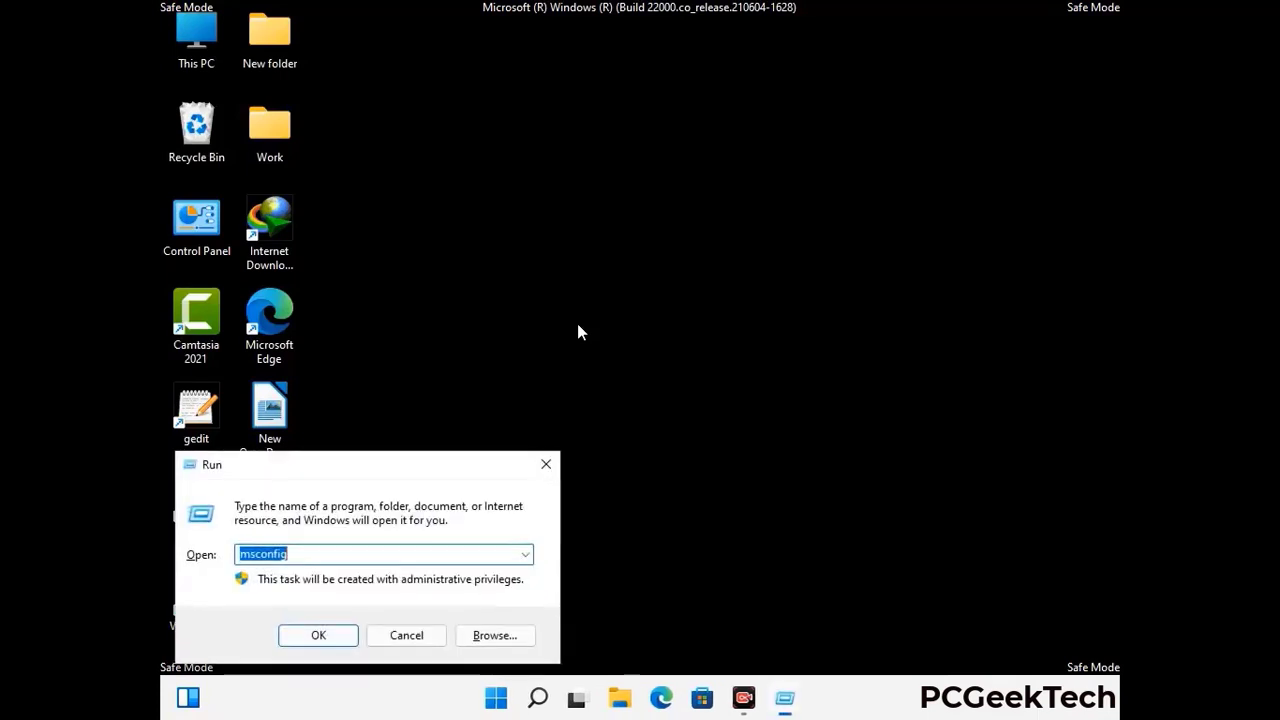
drag(366, 458, 593, 197)
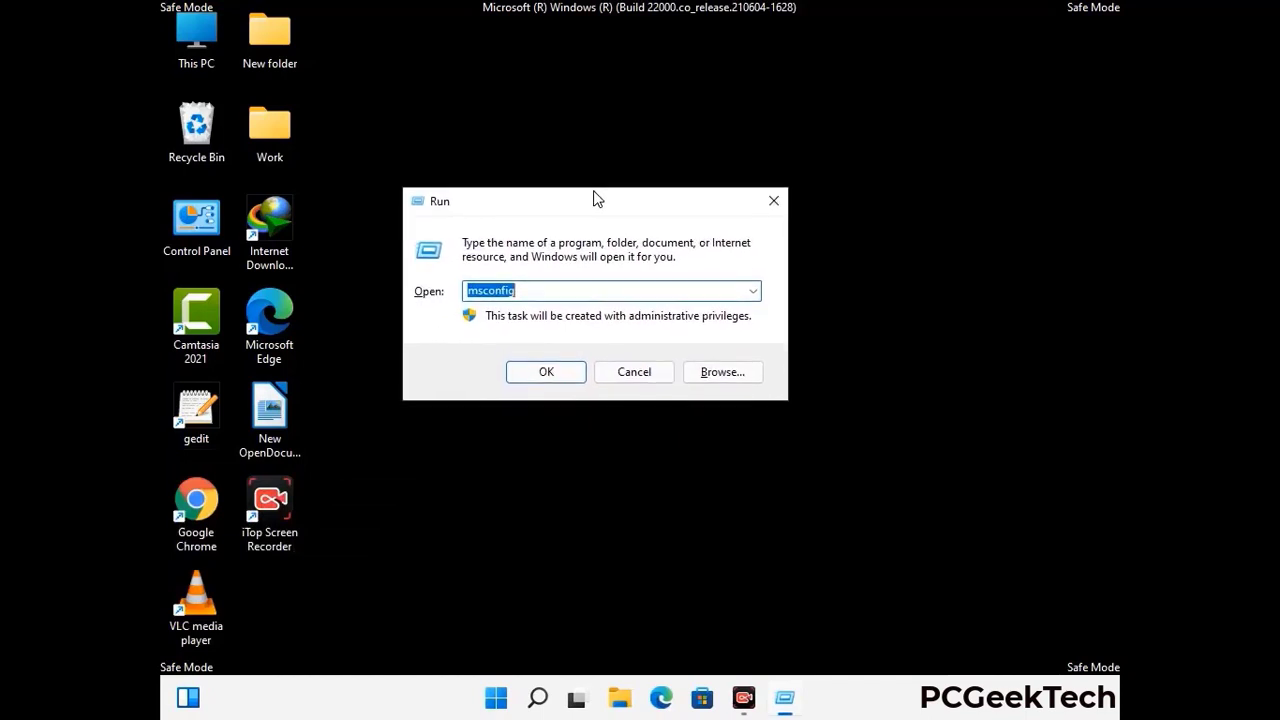
text(%)
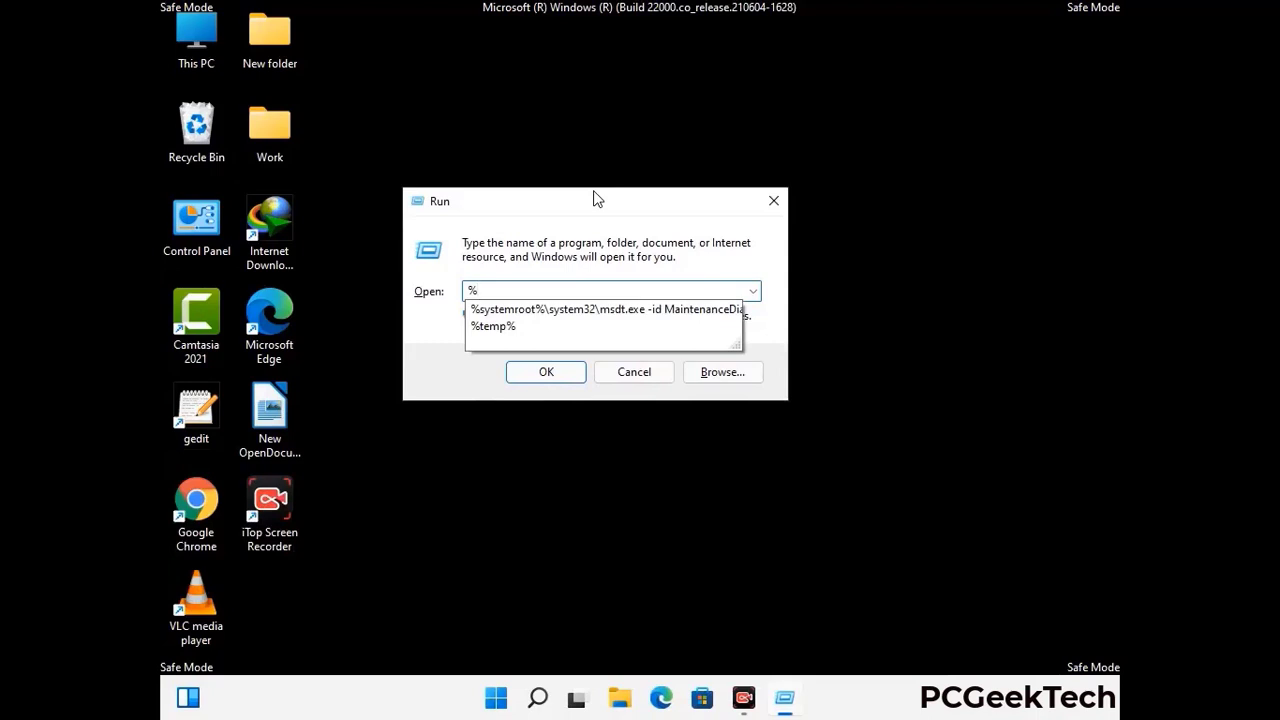
text(appdata%)
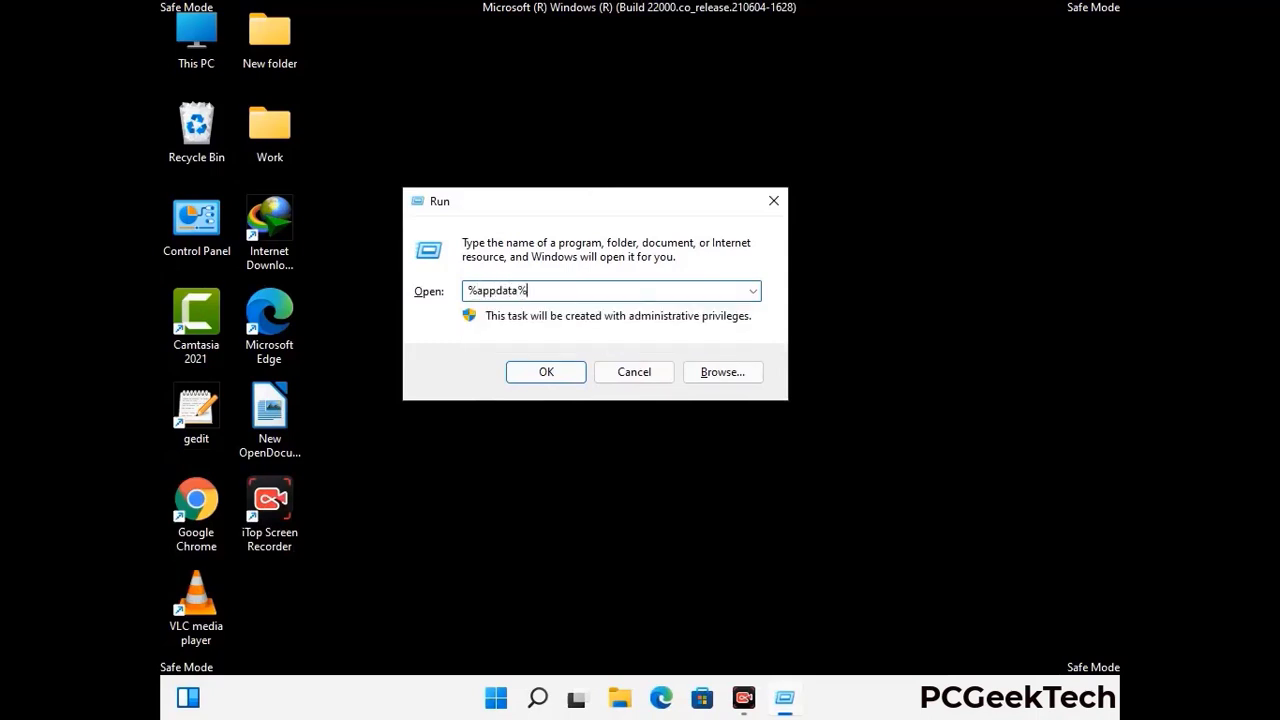
key(Return)
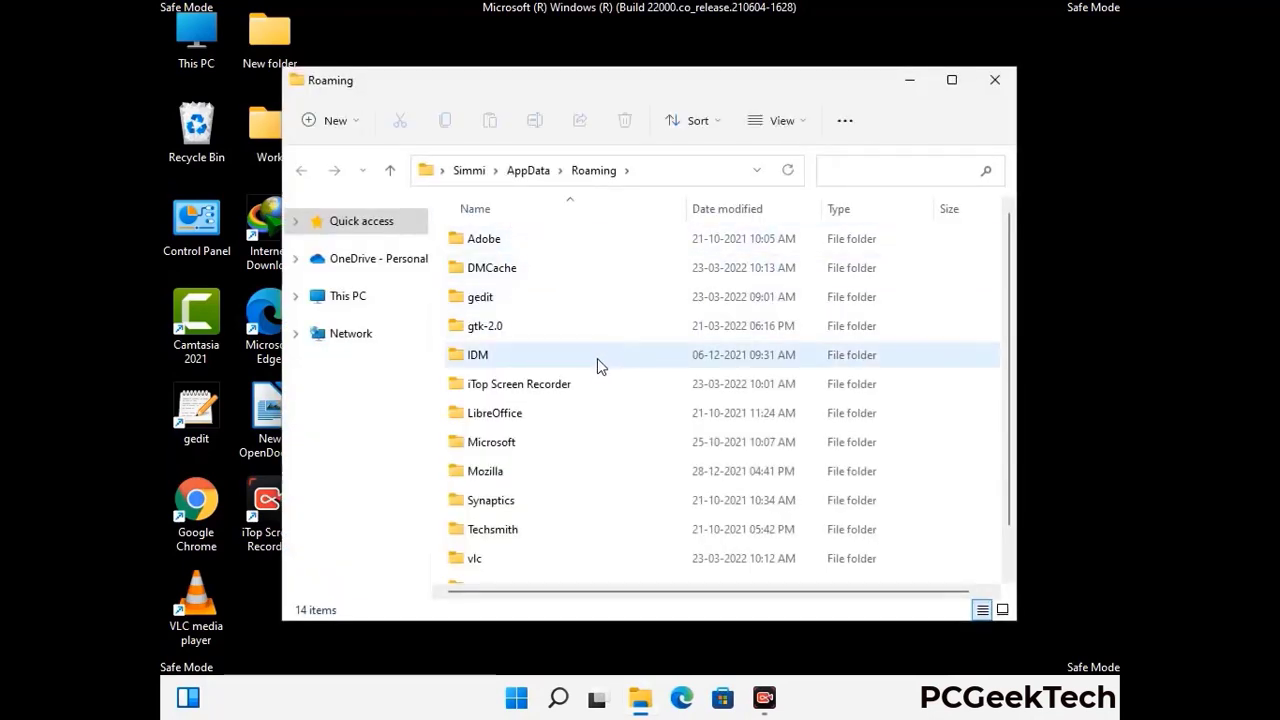
Step: Delete the Zoom folder from Roaming and close the folder window
scroll(600, 380, down, 1)
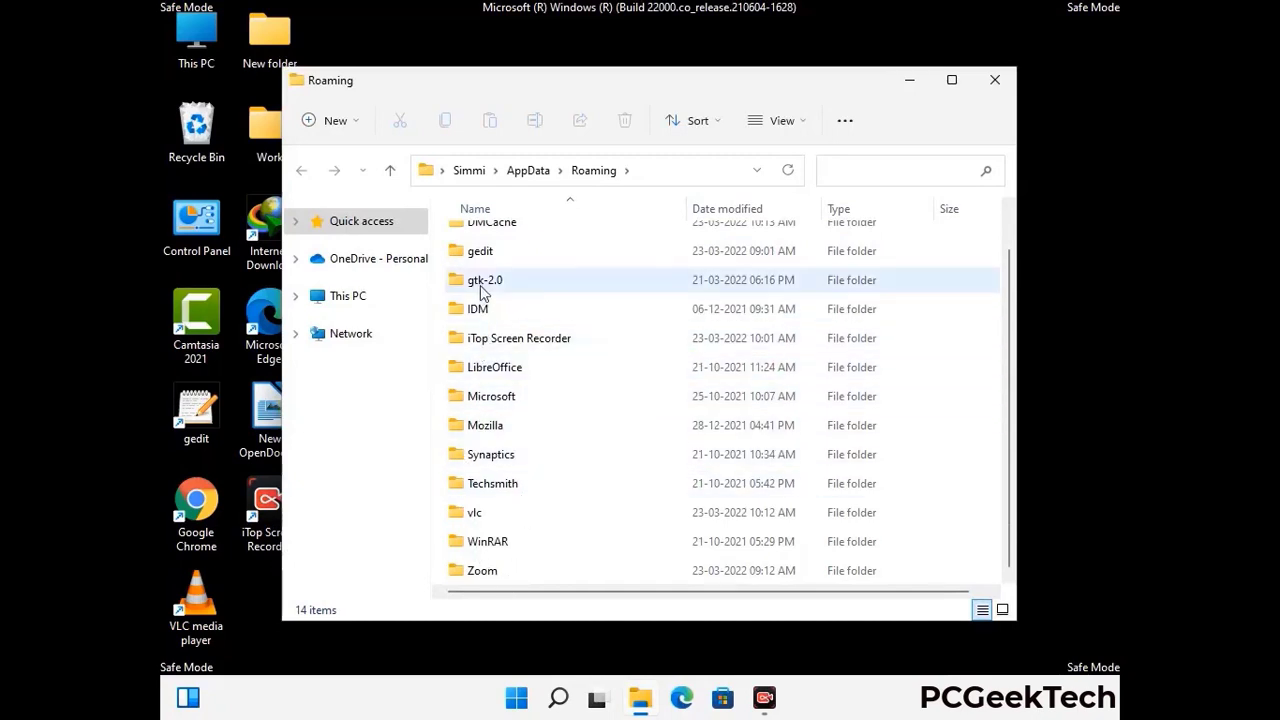
scroll(482, 300, up, 1)
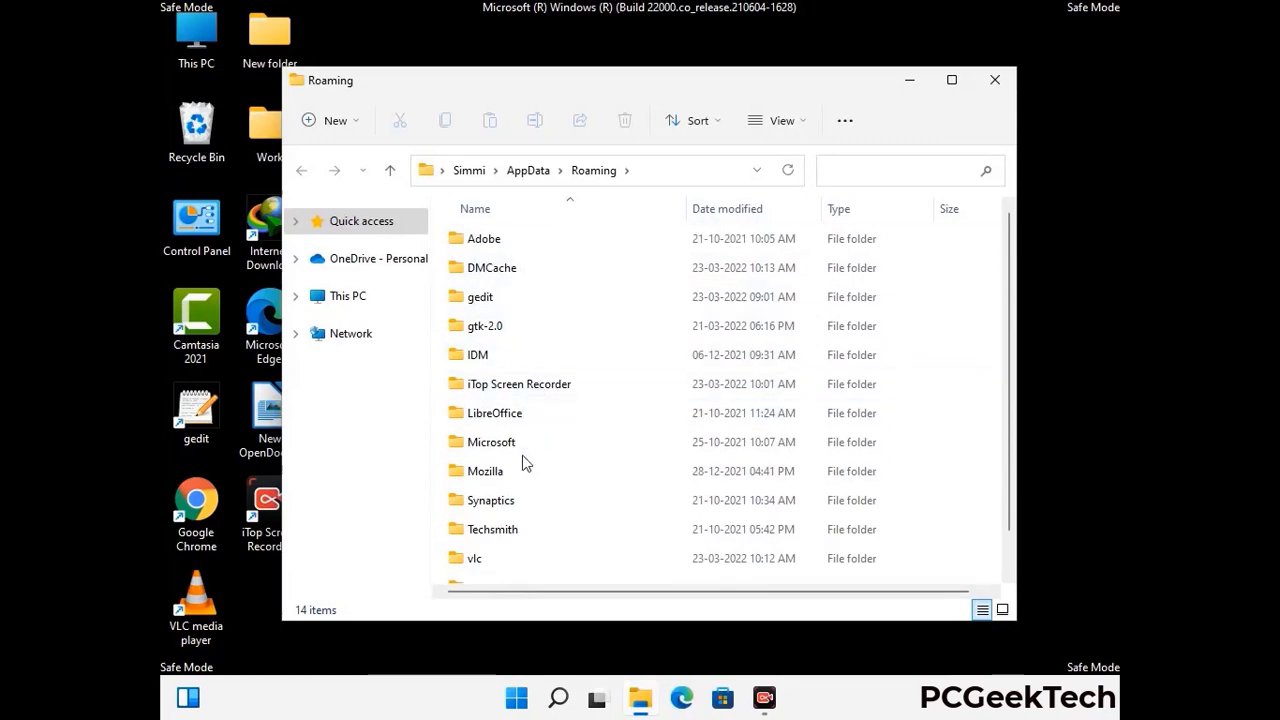
scroll(522, 466, down, 1)
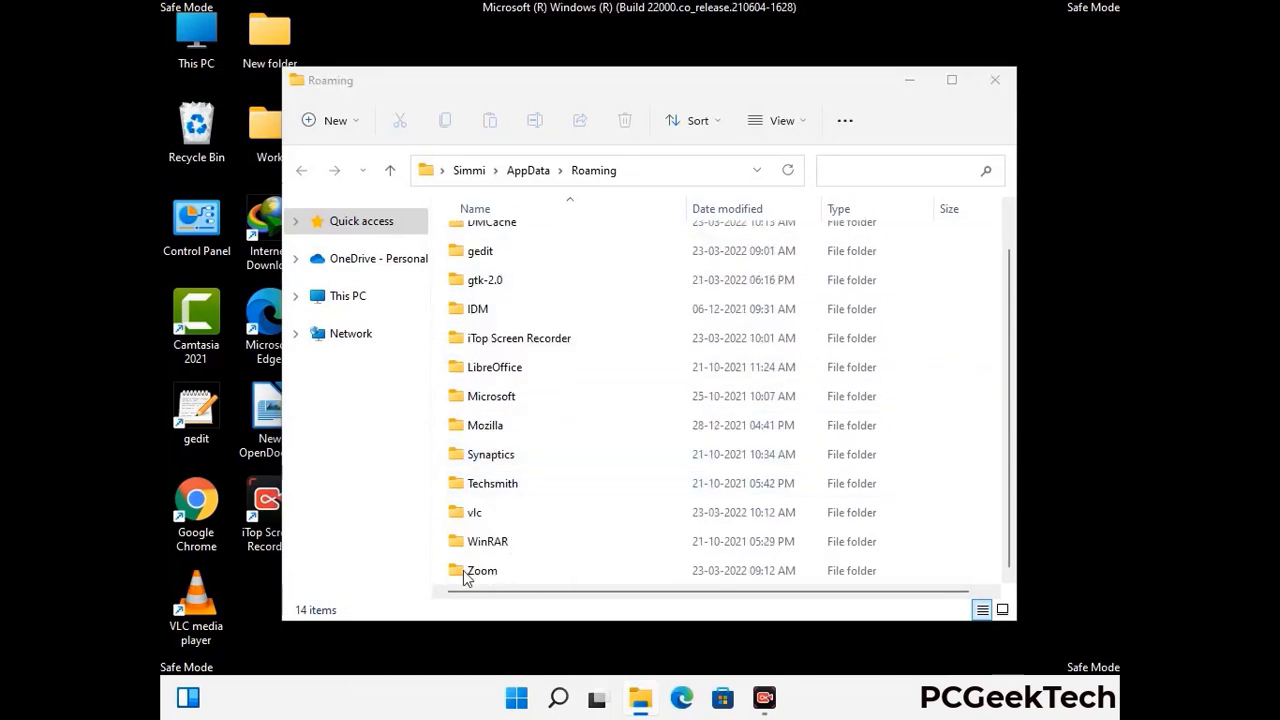
click(716, 566)
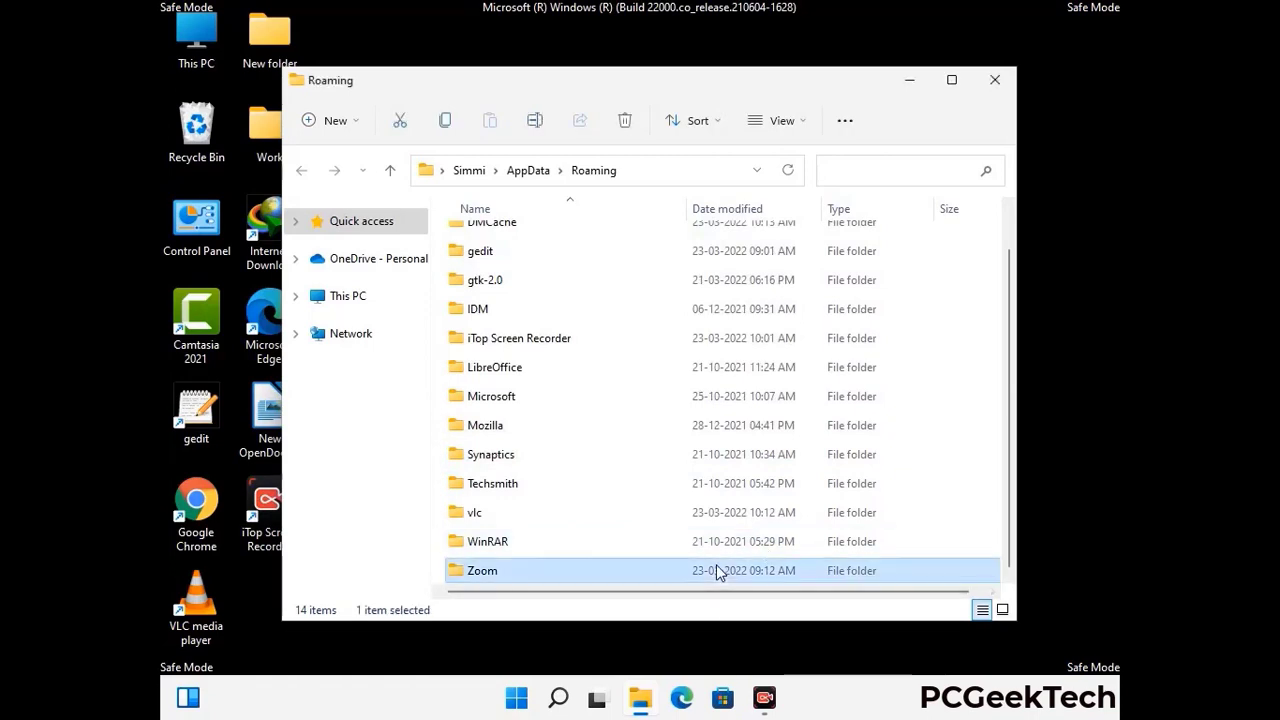
click(633, 126)
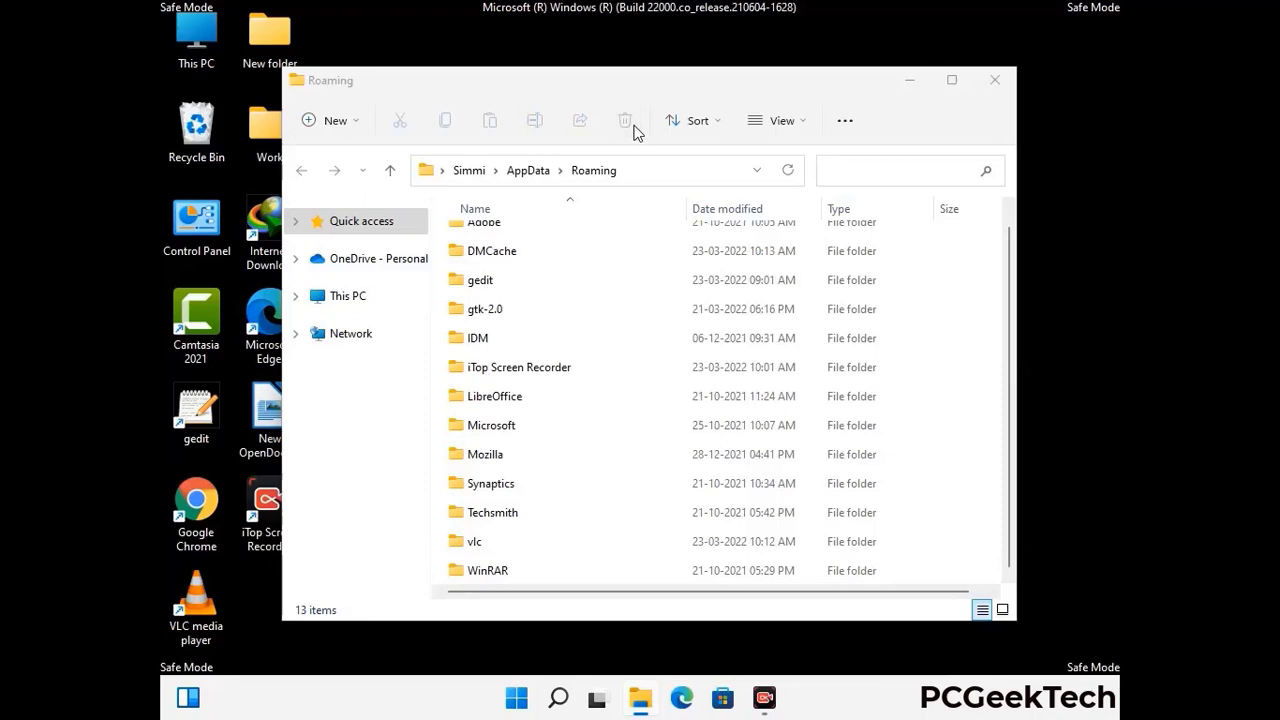
click(993, 84)
click(993, 86)
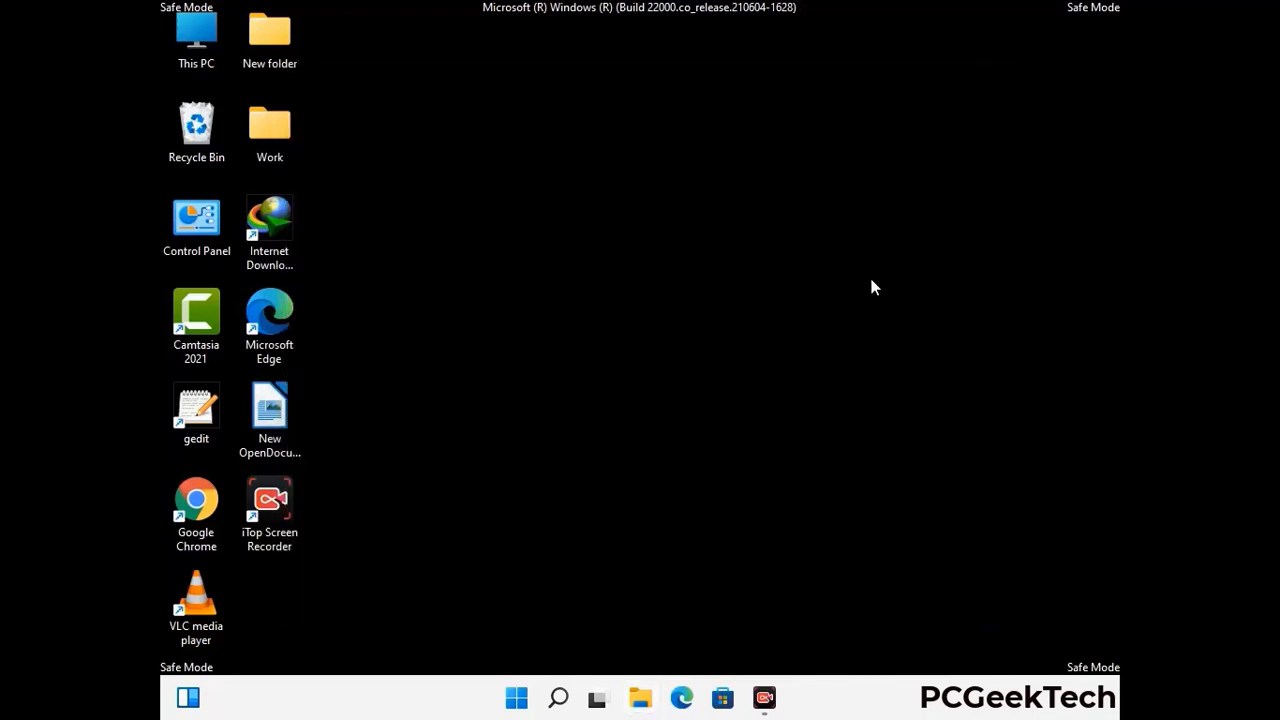
Step: Run %LocalAppData% to open the AppData\Local folder
key(super+r)
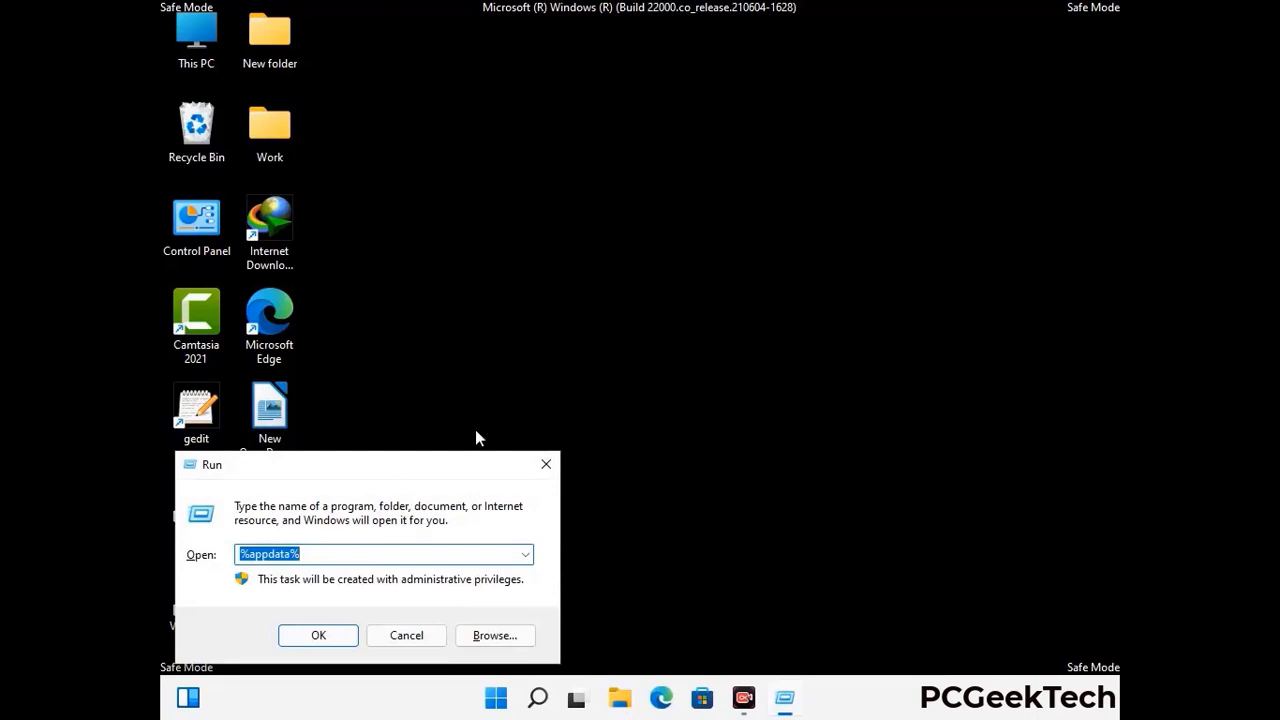
drag(400, 476, 671, 253)
text(%Local)
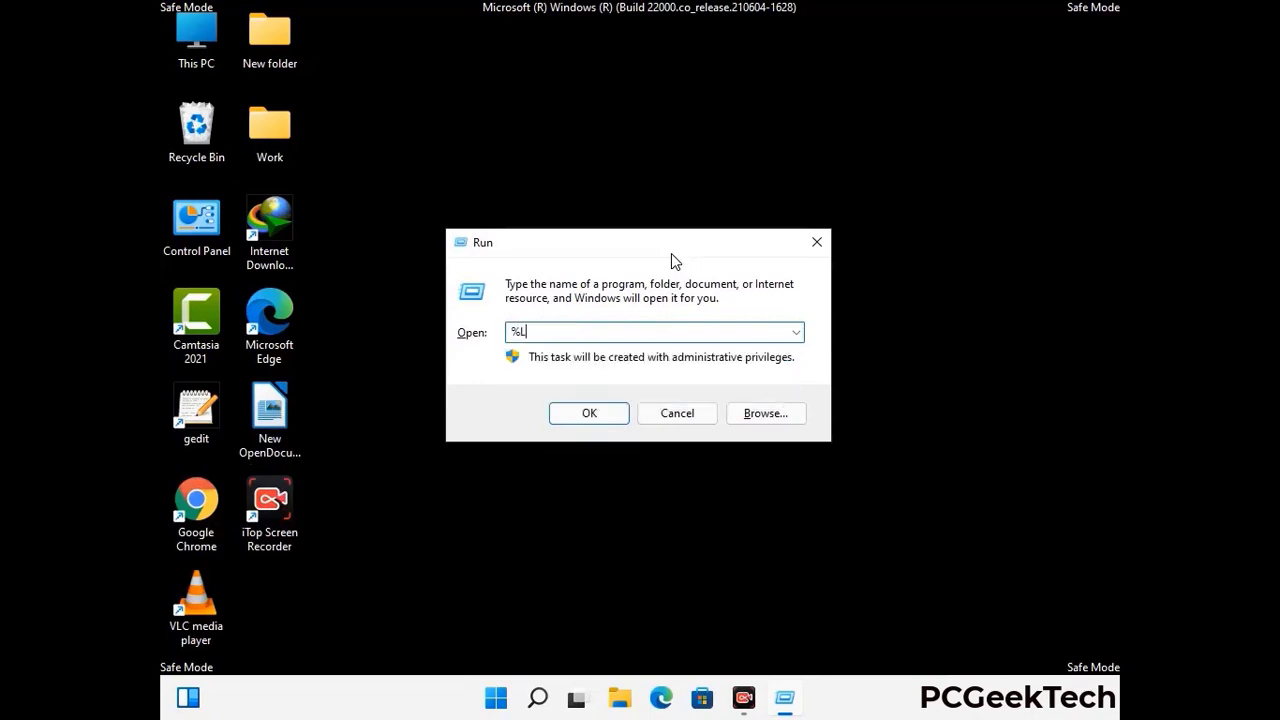
text(App)
key(Return)
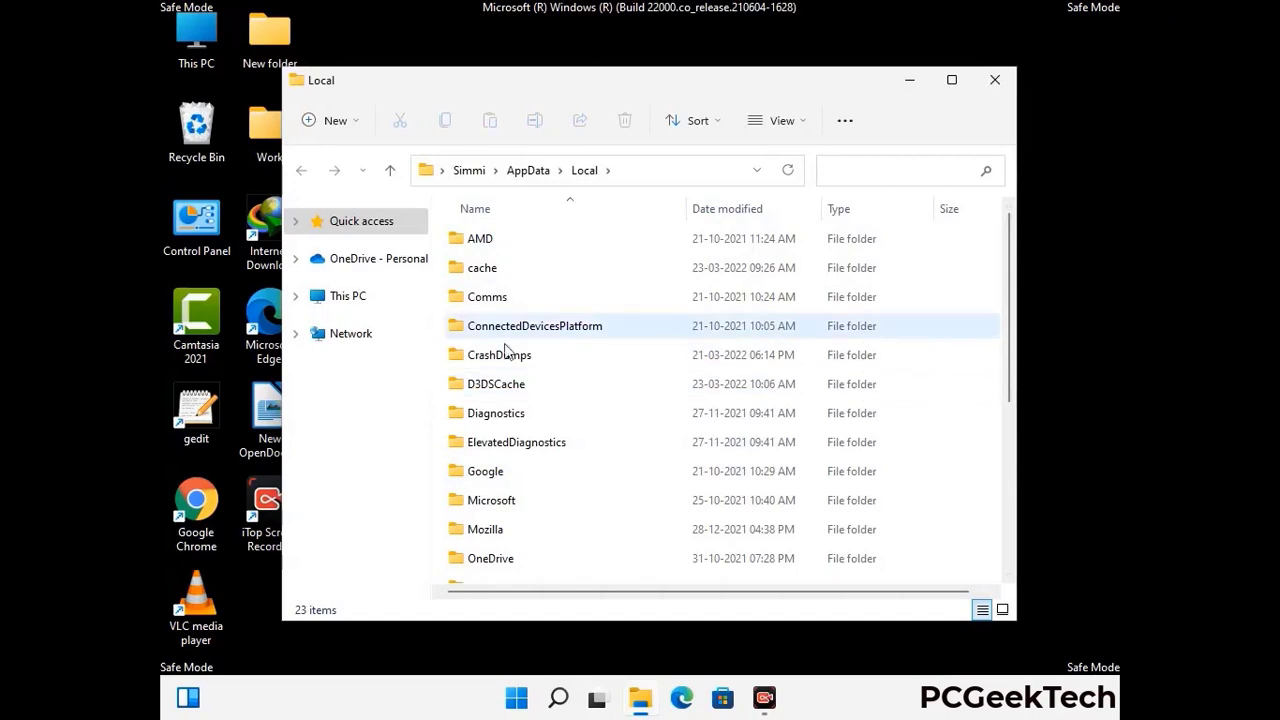
Step: Delete the Mozilla folder from AppData\Local and close the folder window
scroll(534, 449, down, 1)
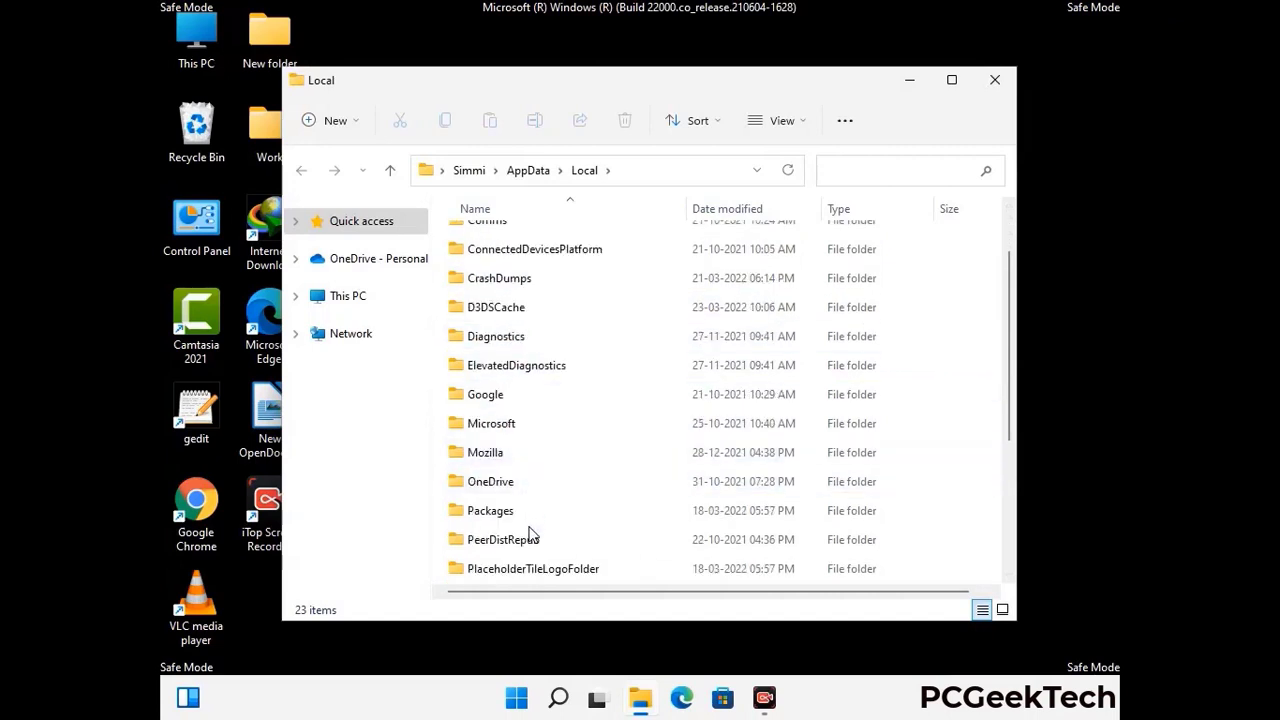
click(499, 458)
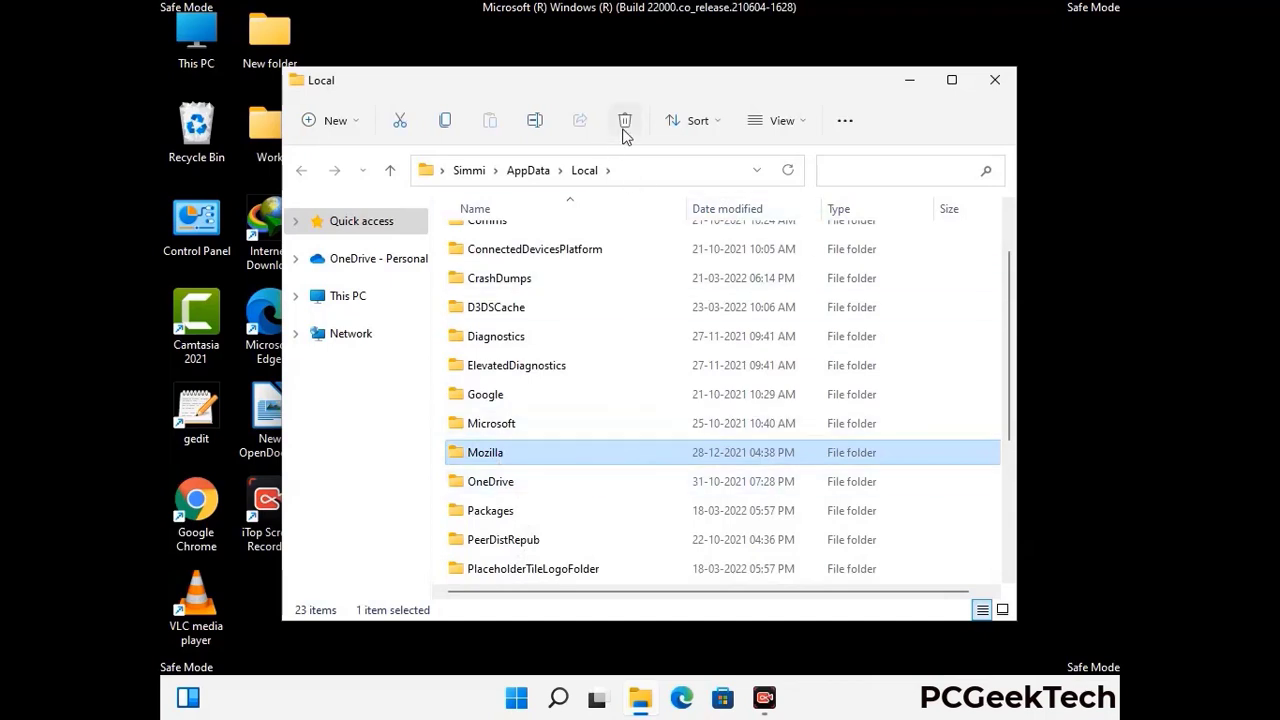
click(623, 130)
click(623, 122)
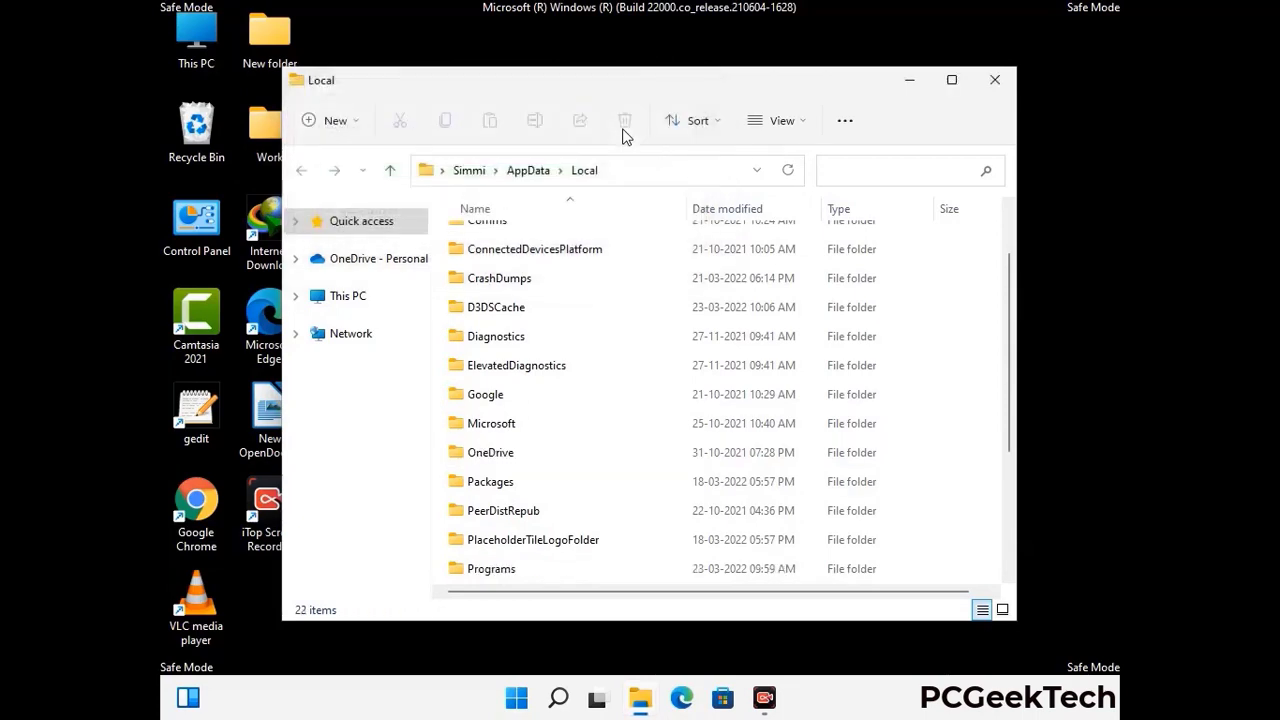
click(996, 88)
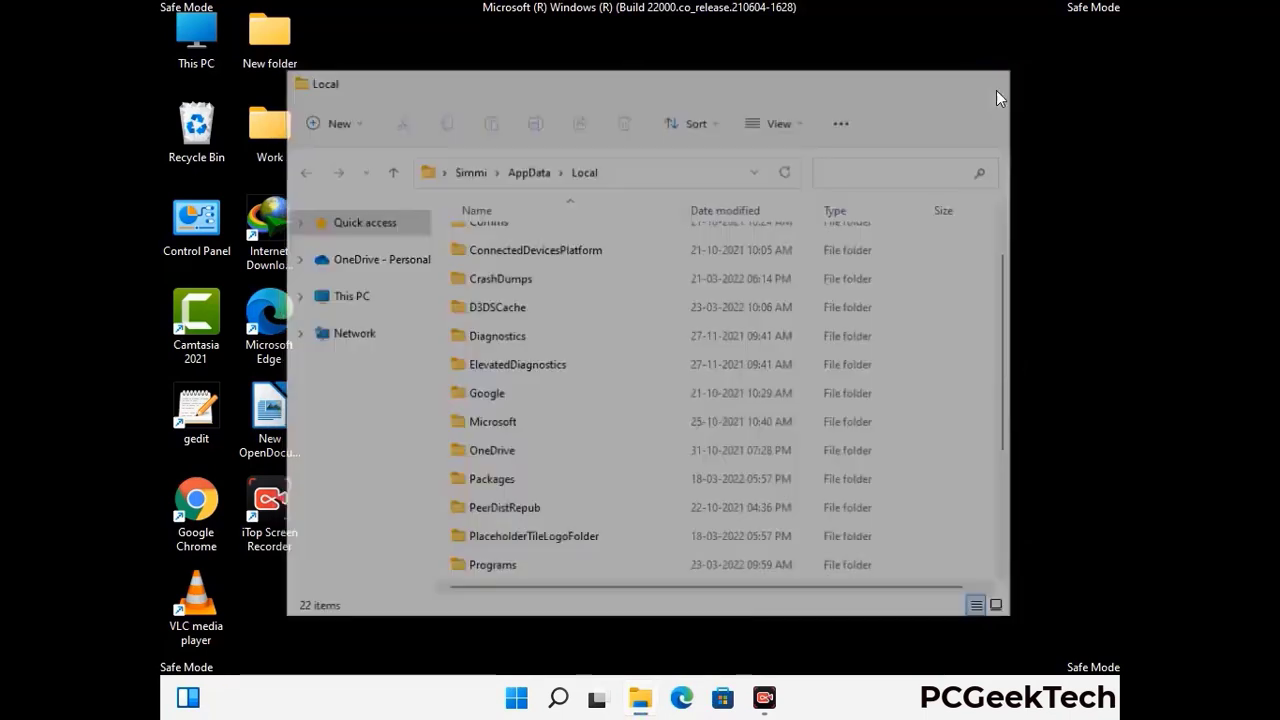
Step: Enter %ProgramData% in the Run box to open C:\ProgramData in File Explorer
key(super+r)
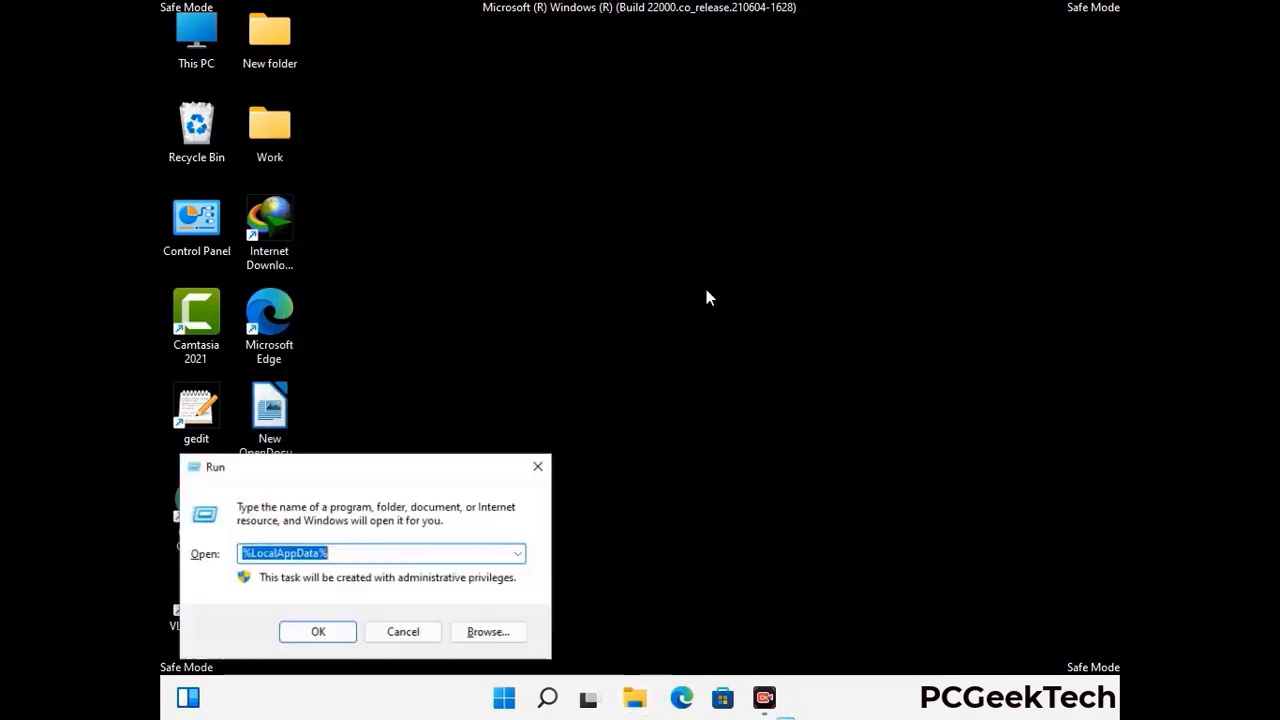
drag(325, 475, 585, 263)
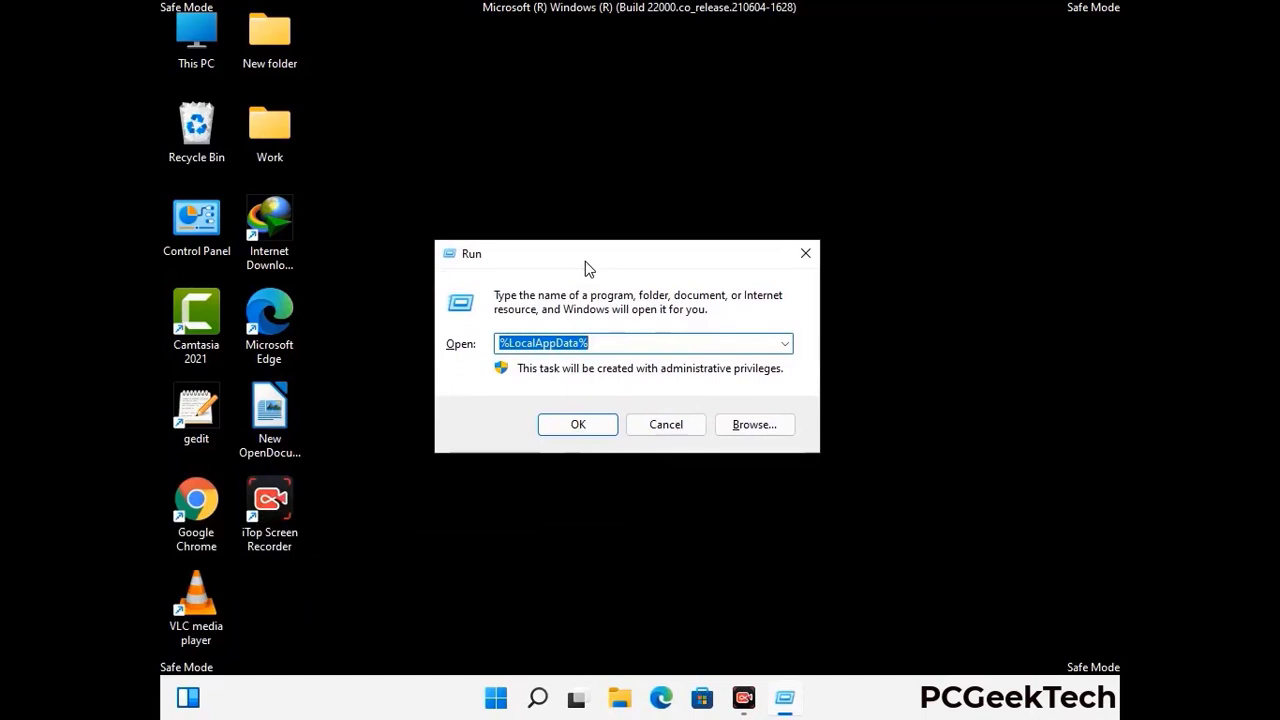
text(%)
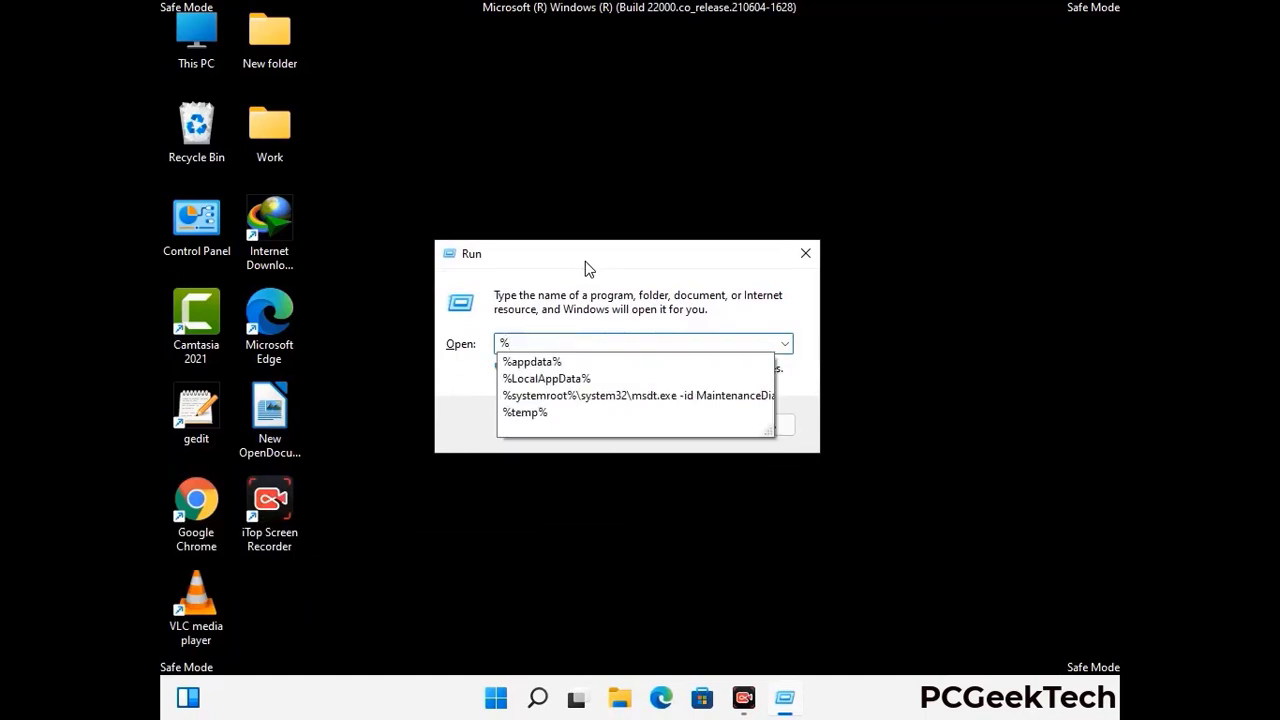
text(ProgramData%)
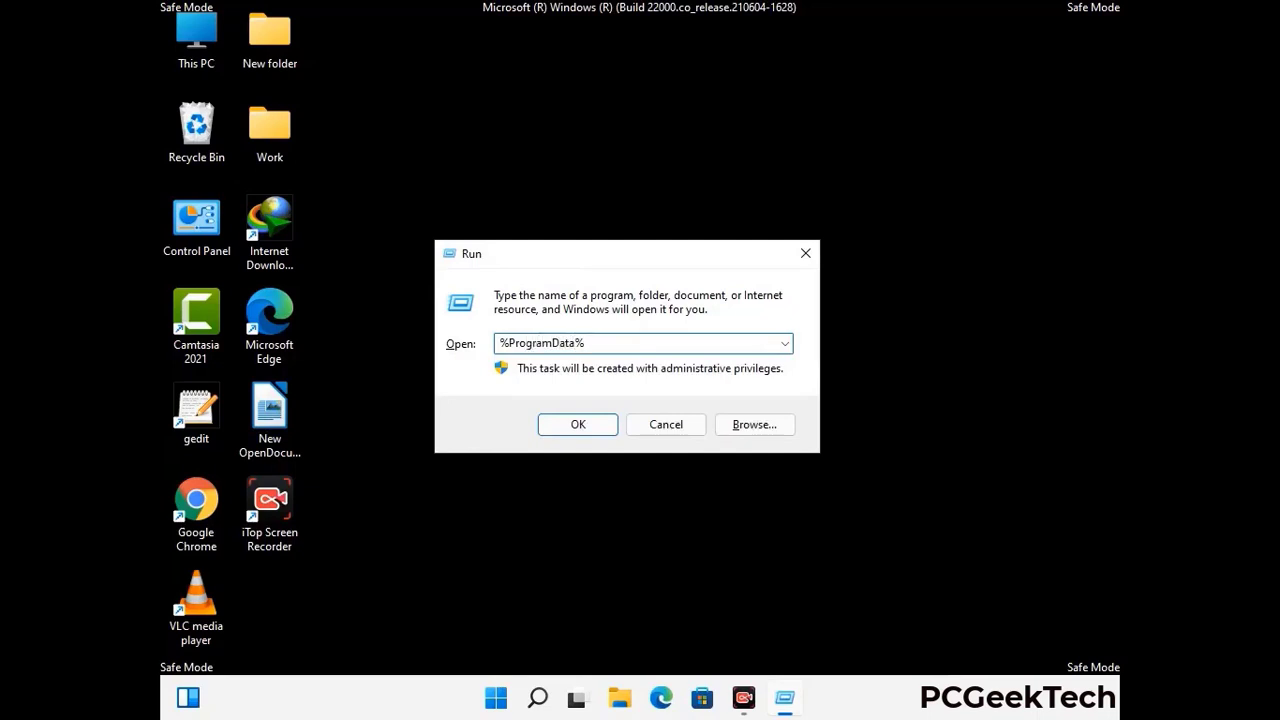
key(Return)
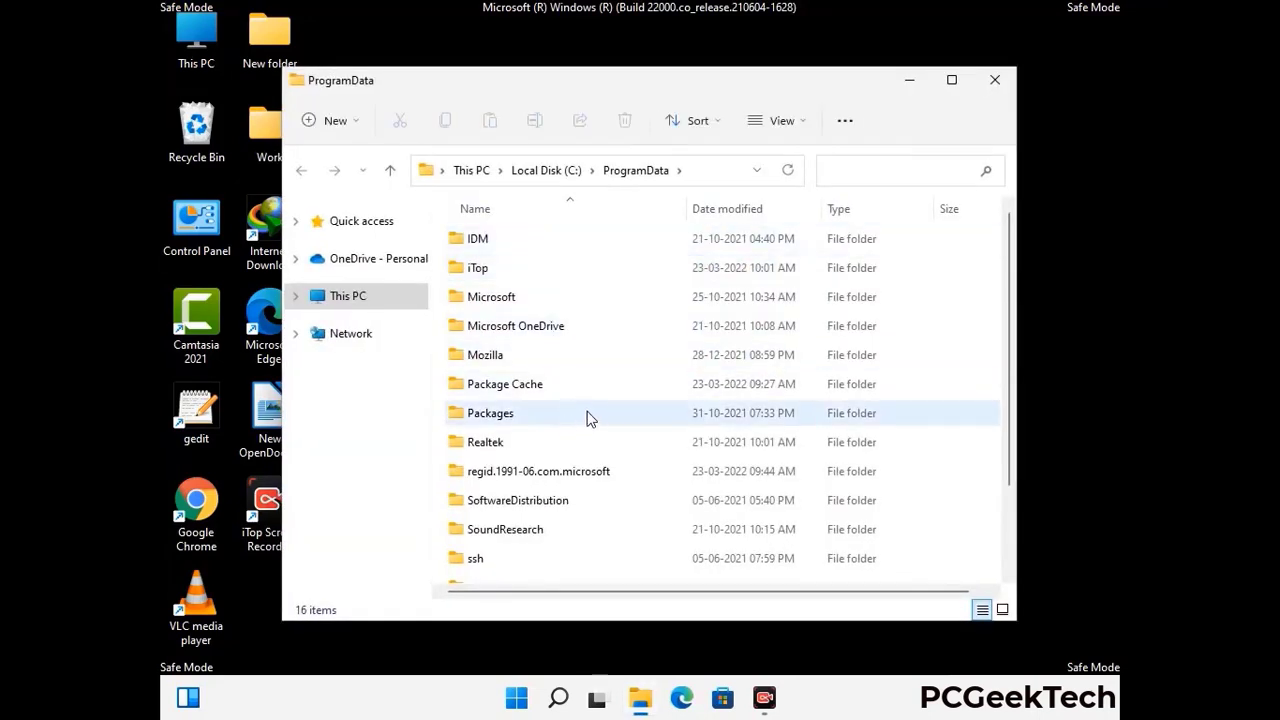
Step: Delete the Mozilla folder from ProgramData, leaving 15 items, and close the window
scroll(588, 424, down, 1)
scroll(587, 440, down, 1)
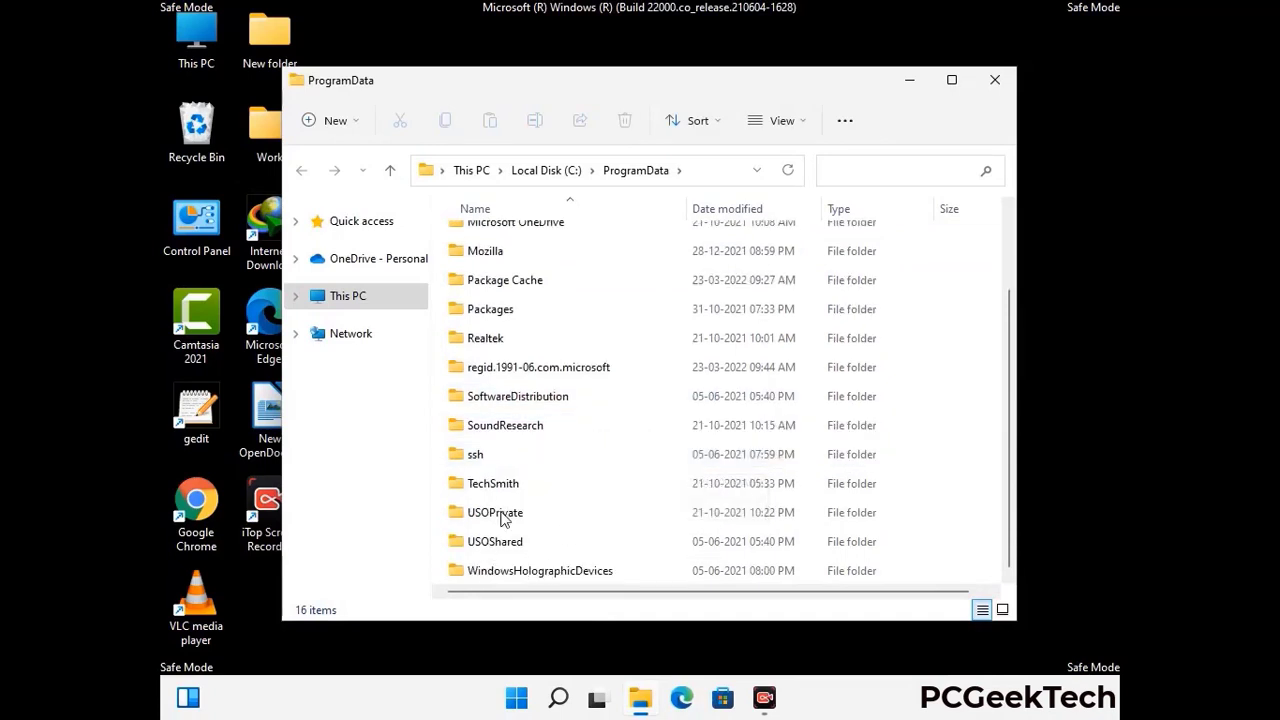
click(497, 251)
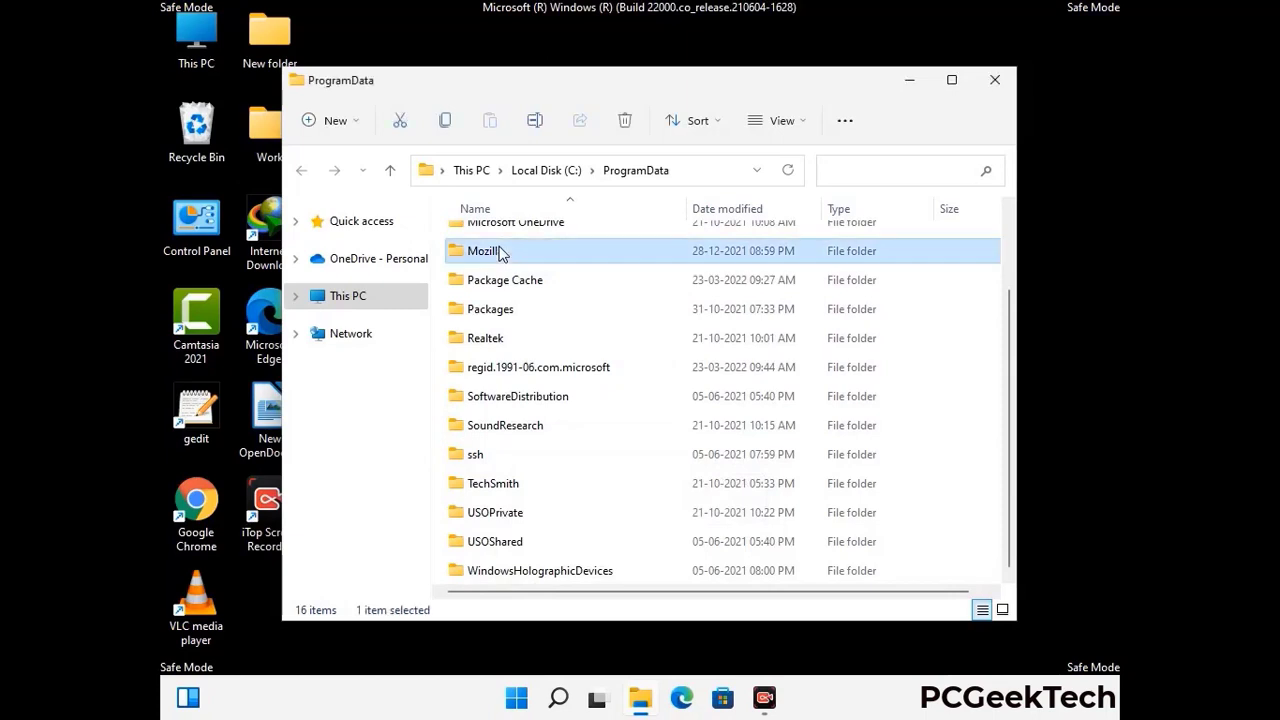
click(627, 121)
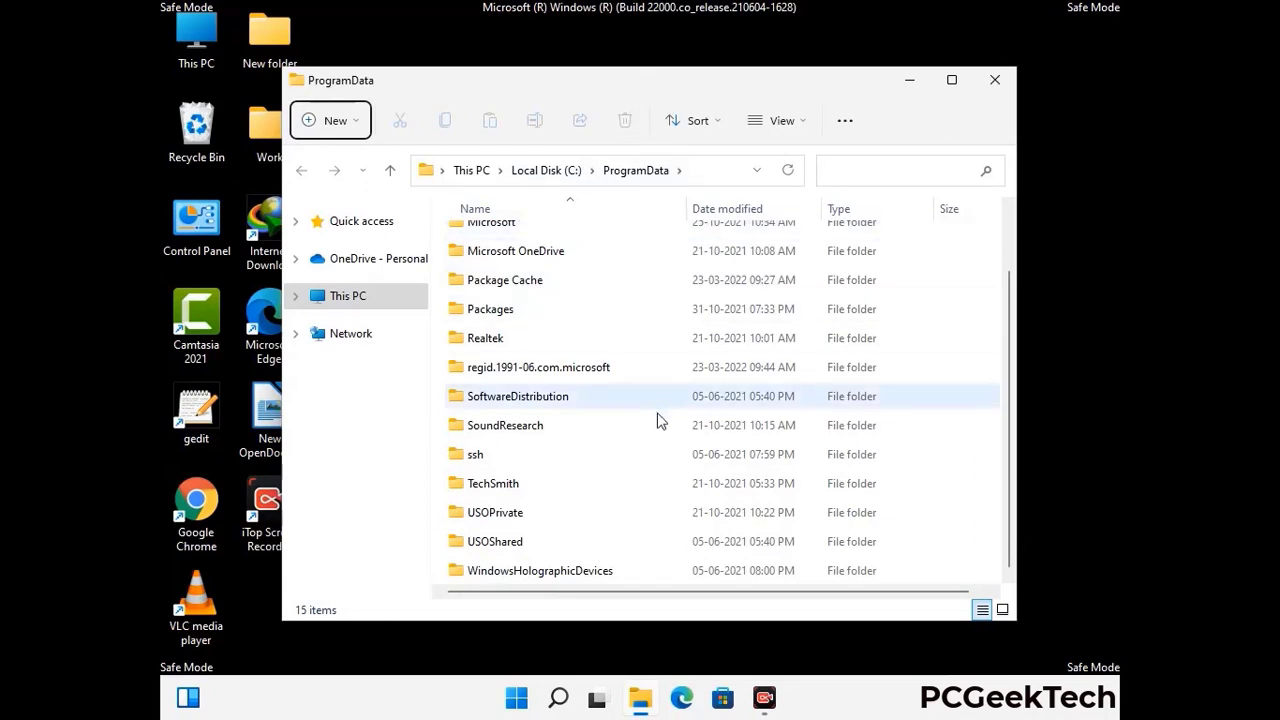
scroll(657, 420, up, 1)
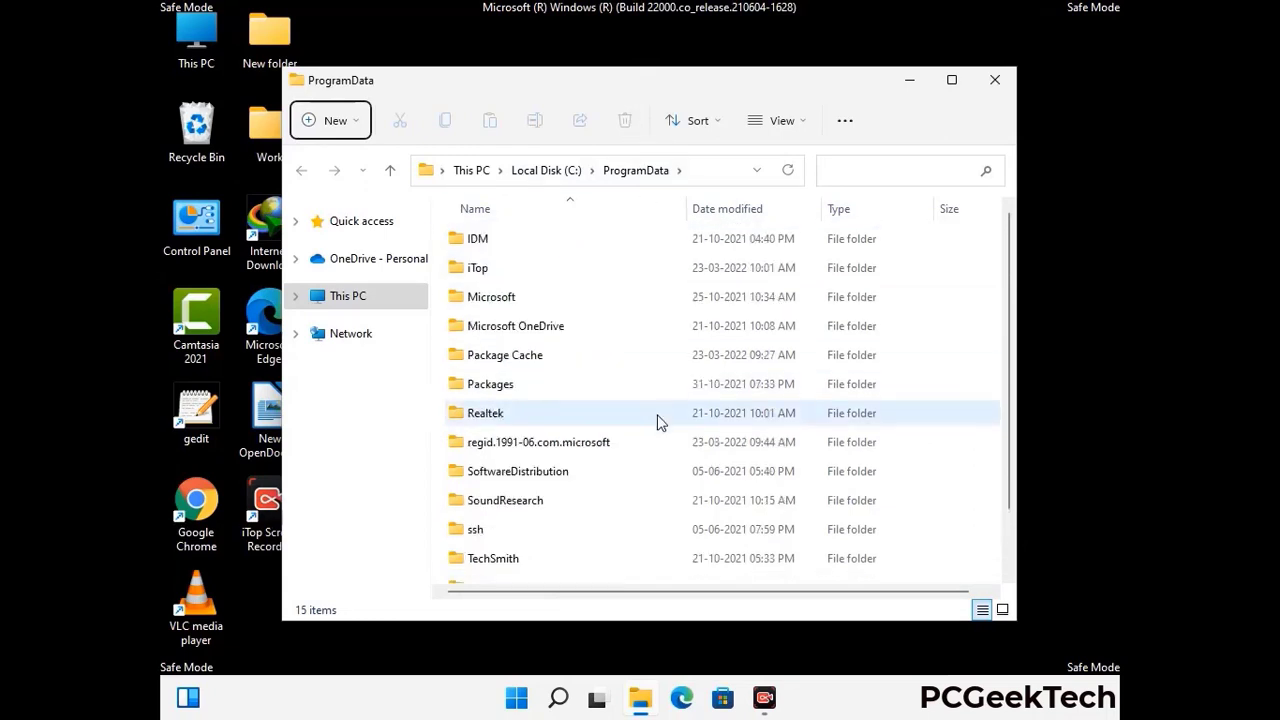
click(1005, 84)
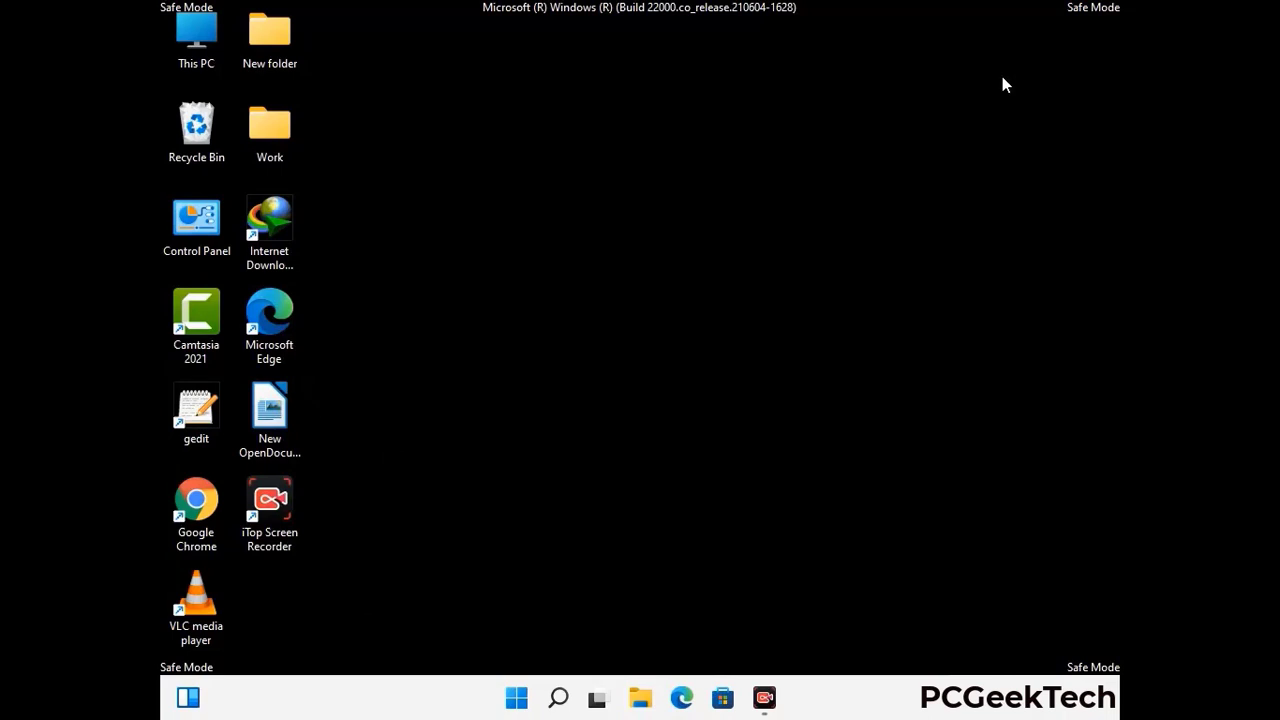
Step: Enter %WinDir% in the Run box to open C:\Windows, which lists 114 items
key(super+r)
drag(418, 463, 665, 252)
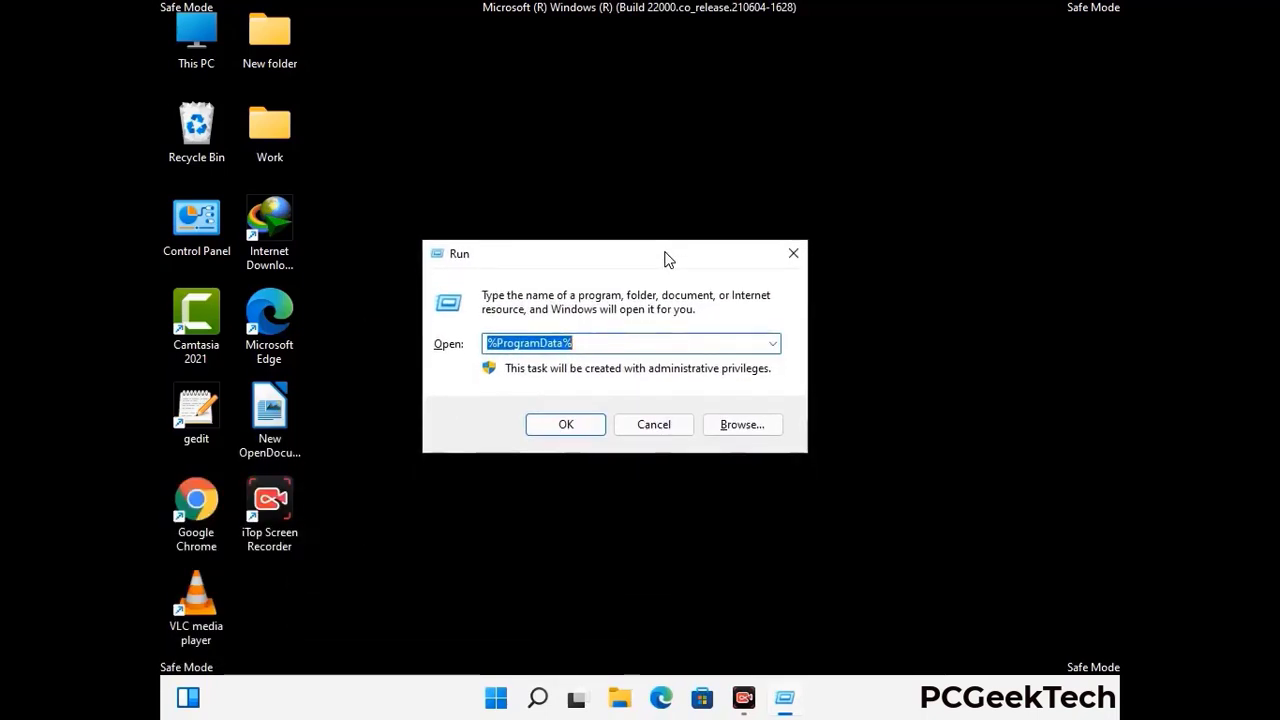
text(%Wi)
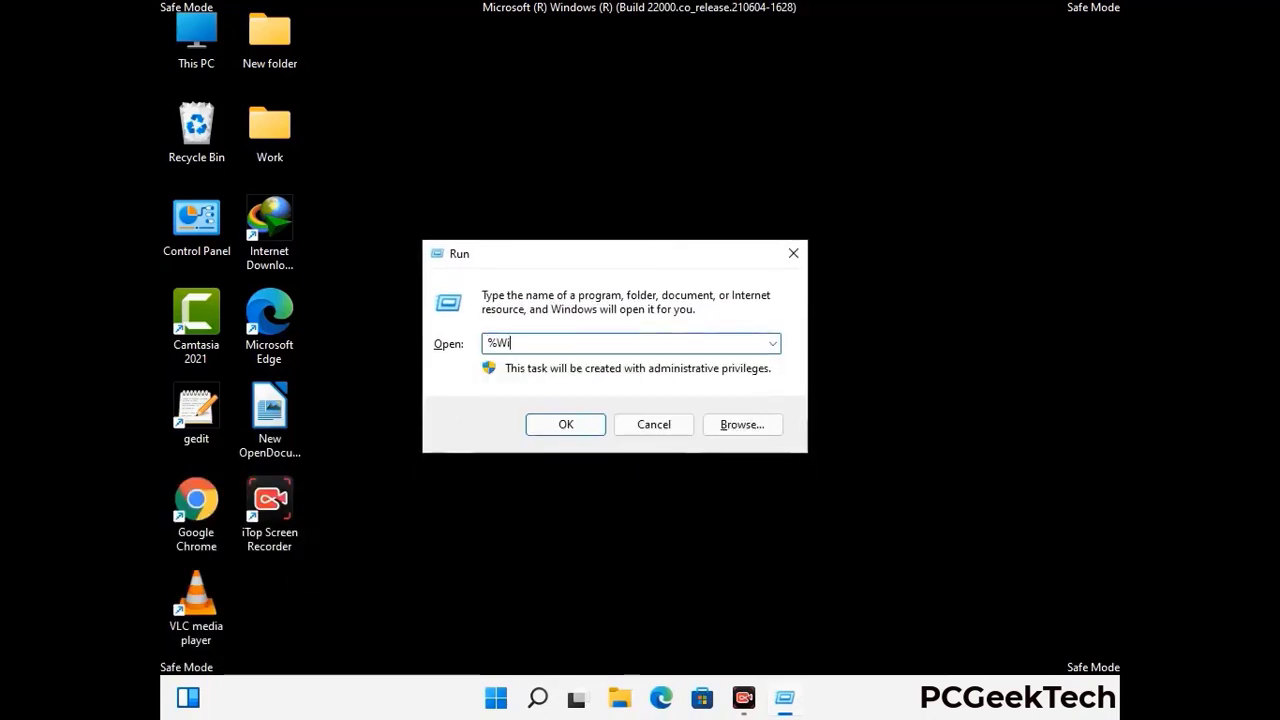
text(nDir%)
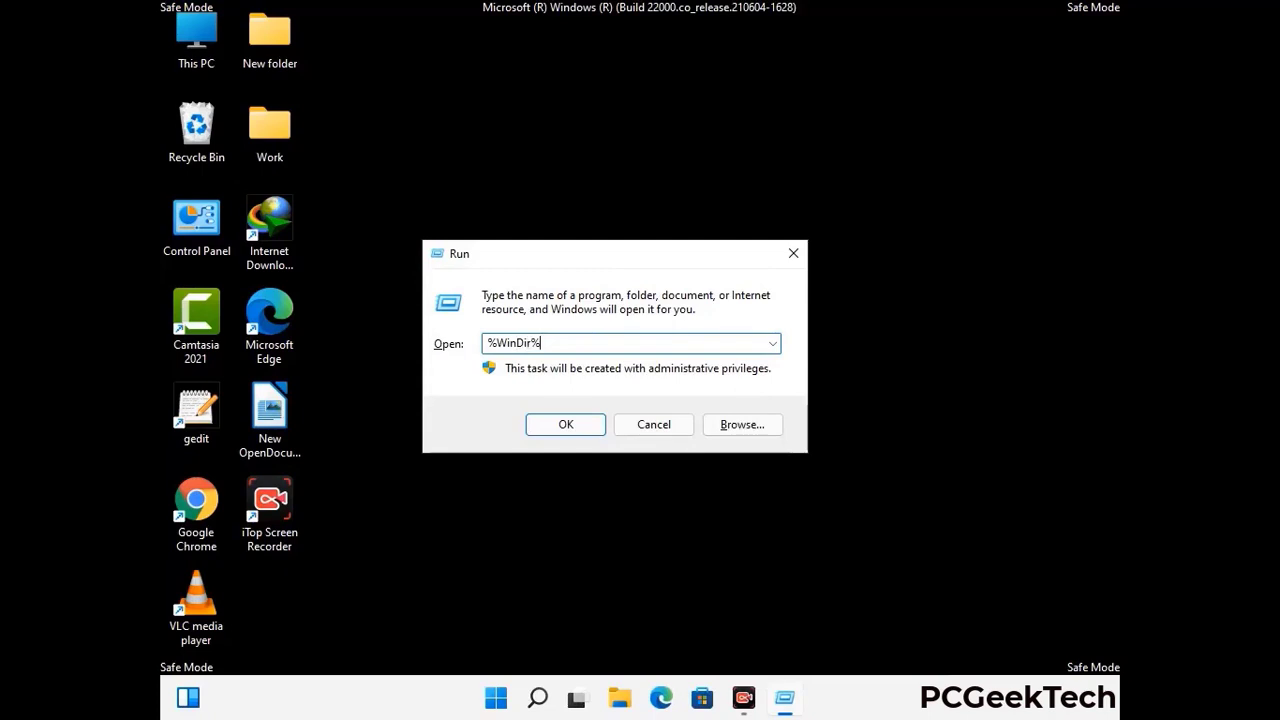
key(Return)
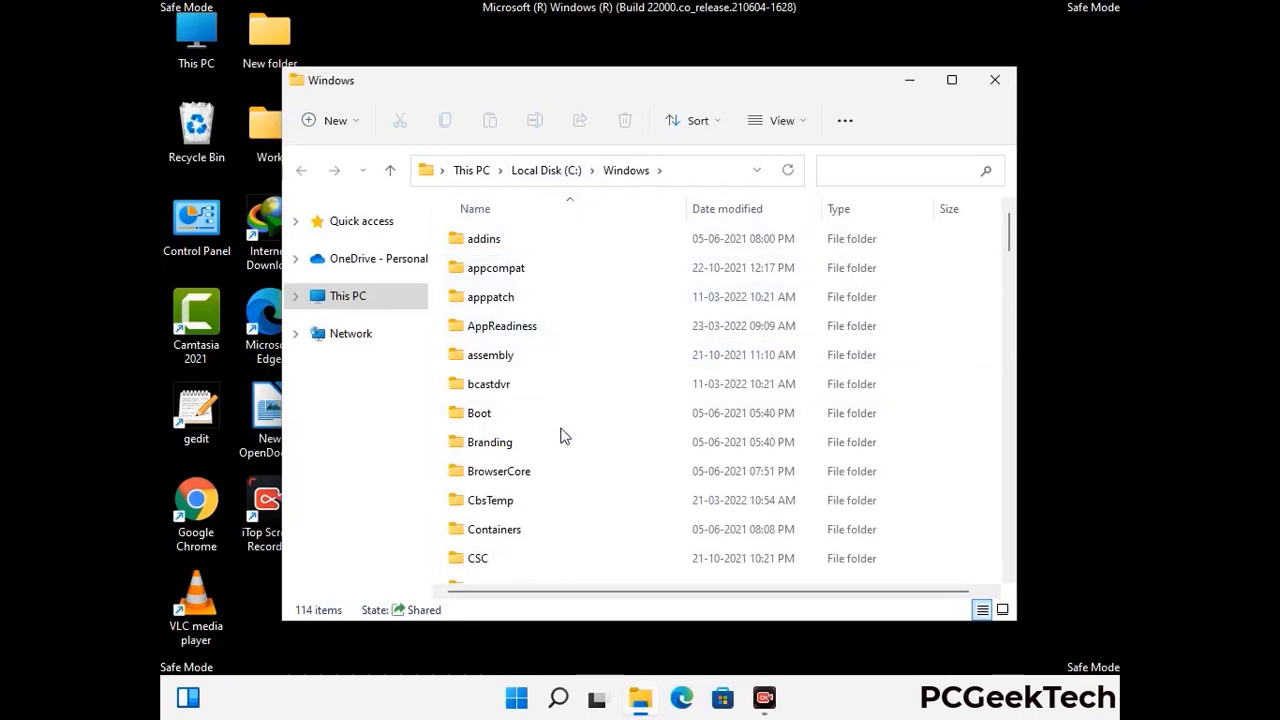
Step: Browse the 114 items in C:\Windows without changing anything, then close the window
scroll(563, 439, down, 1)
scroll(563, 440, down, 3)
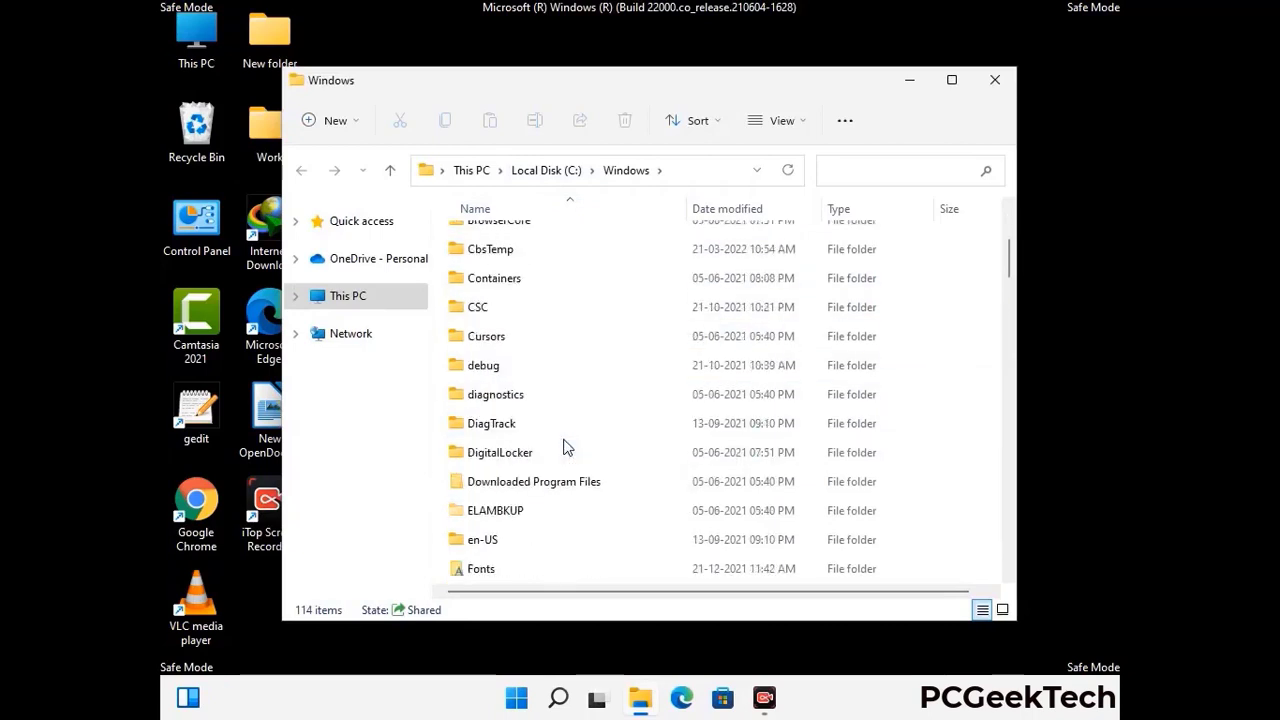
scroll(563, 449, down, 5)
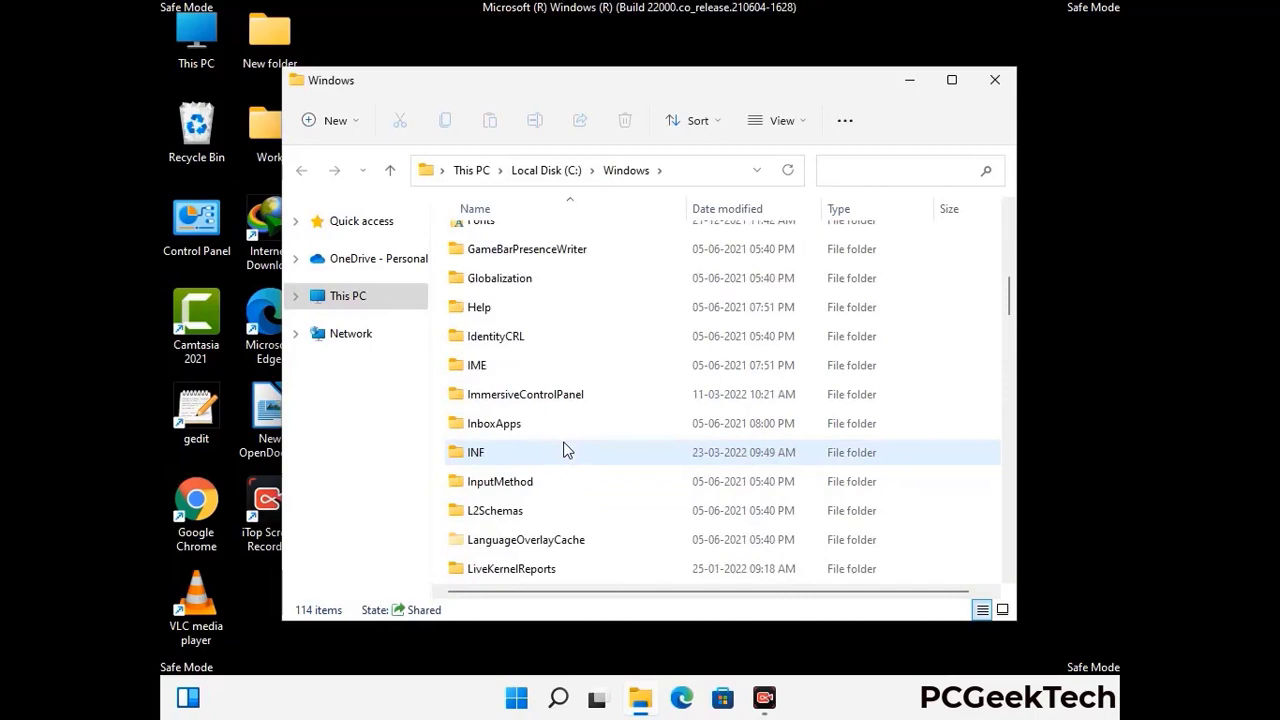
scroll(563, 452, down, 4)
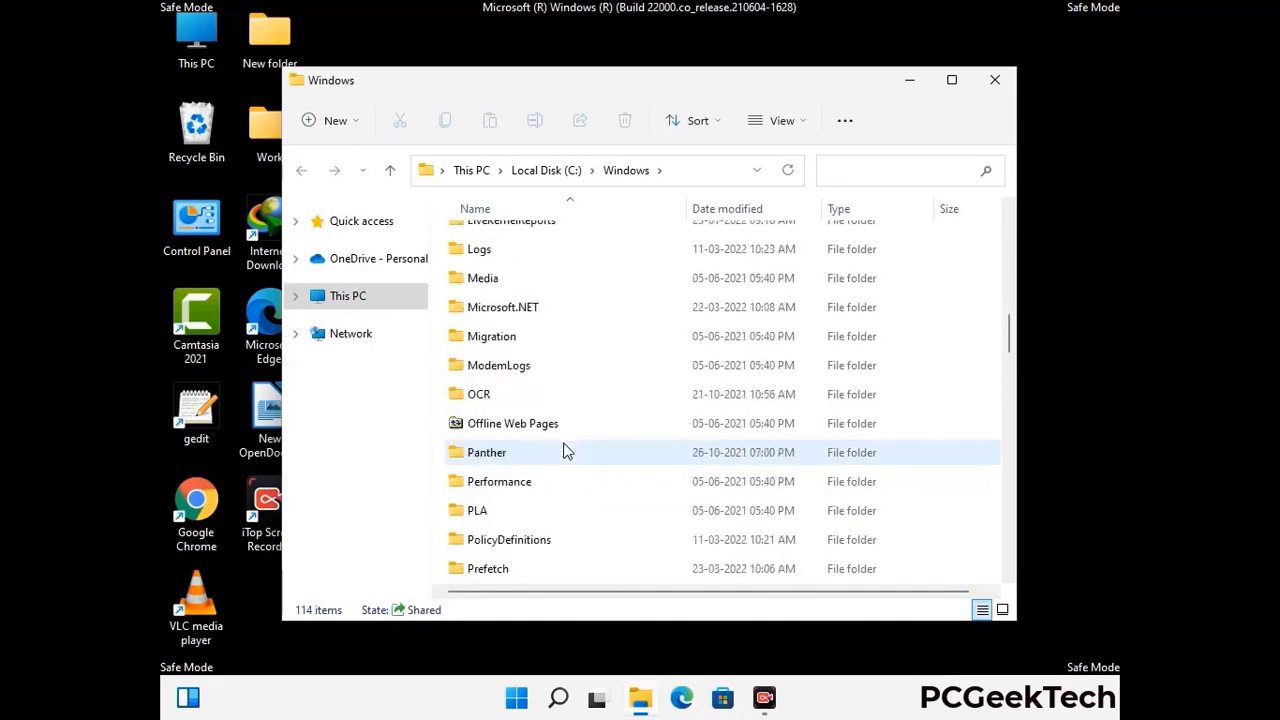
scroll(563, 452, down, 6)
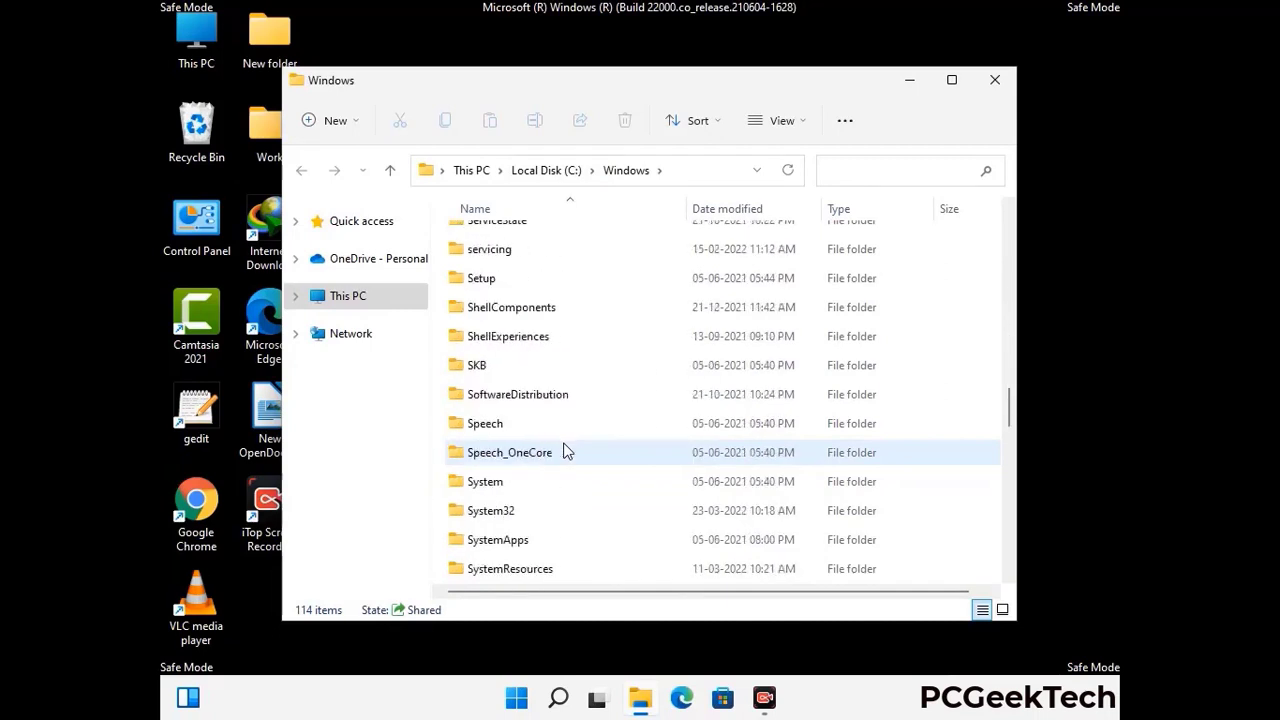
scroll(563, 452, down, 7)
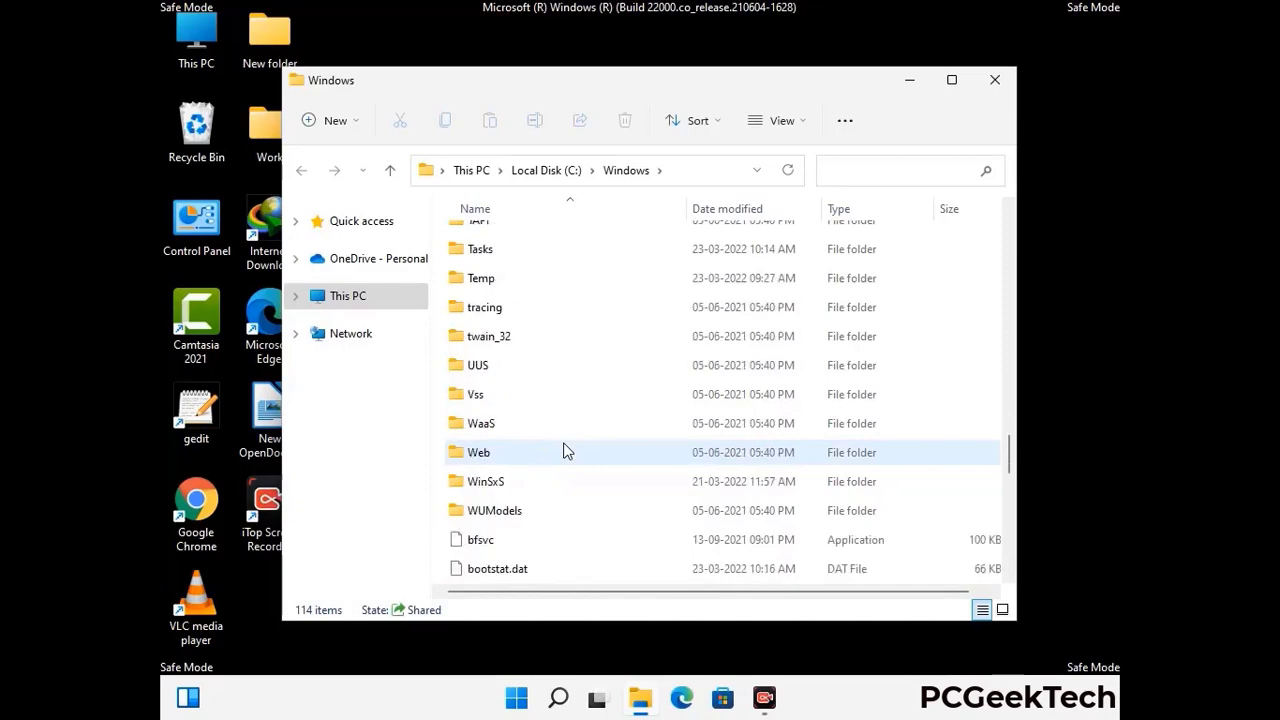
scroll(563, 452, down, 8)
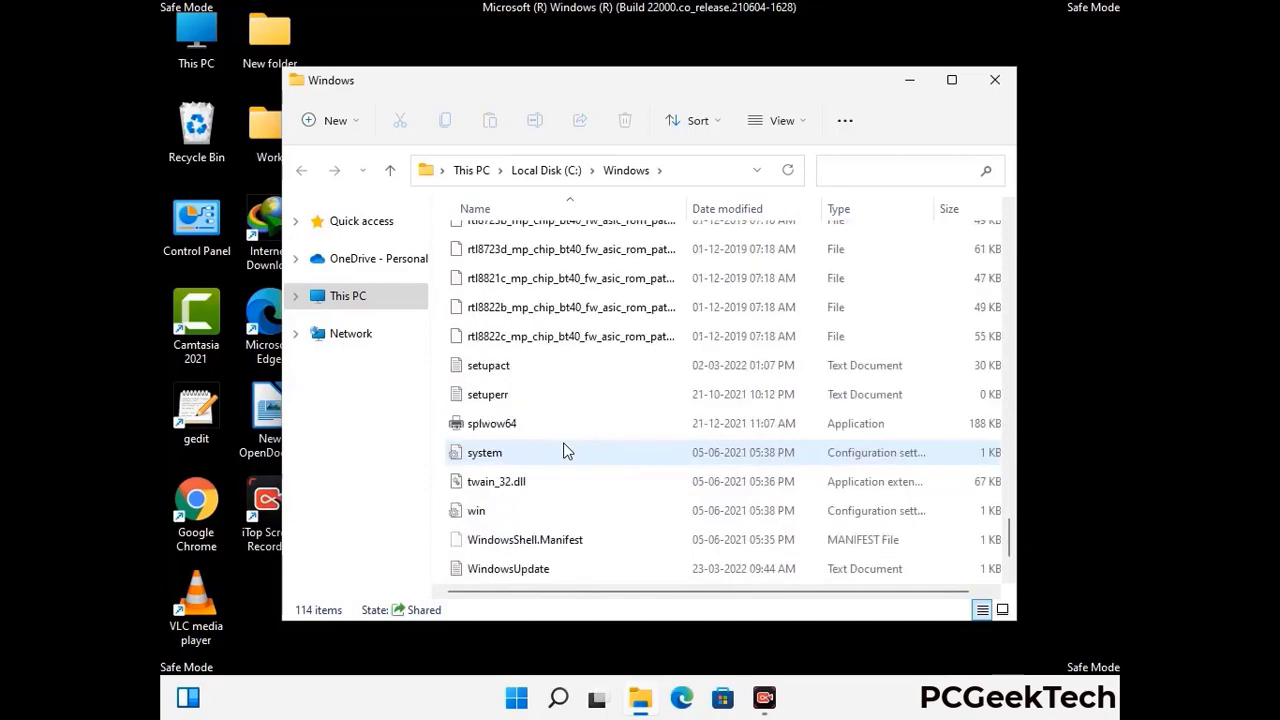
scroll(563, 452, up, 10)
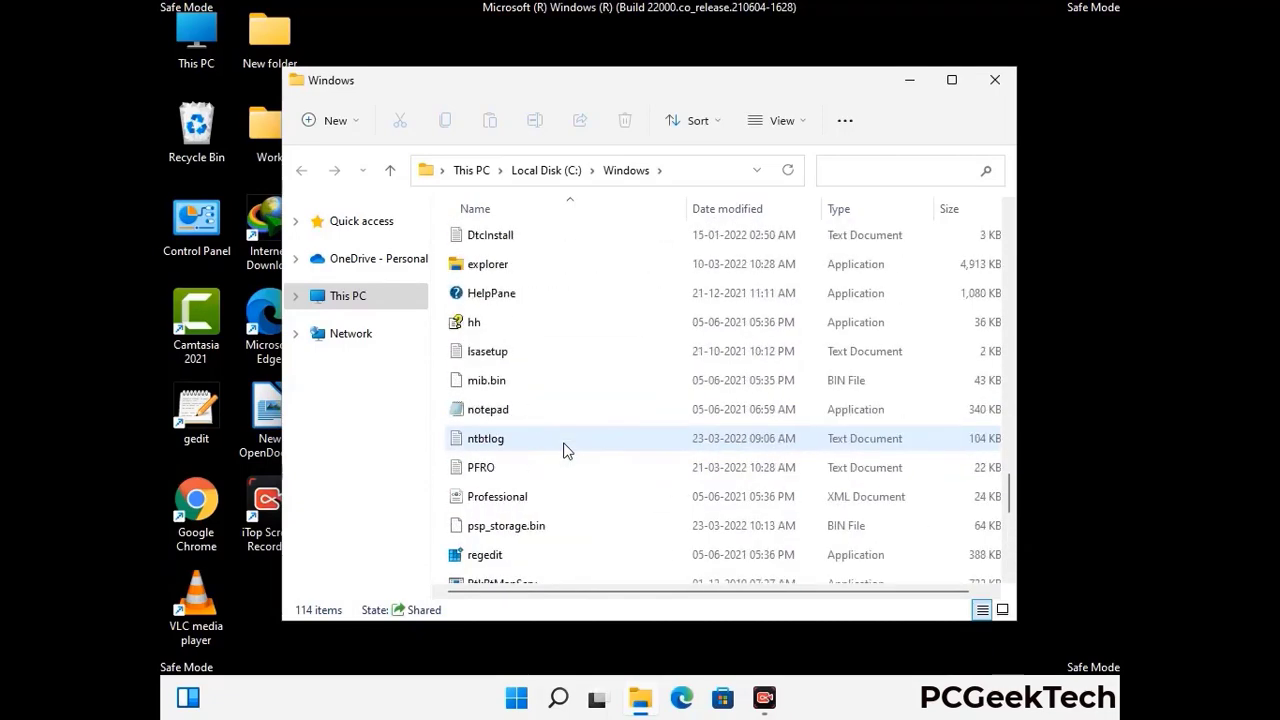
scroll(563, 452, up, 3)
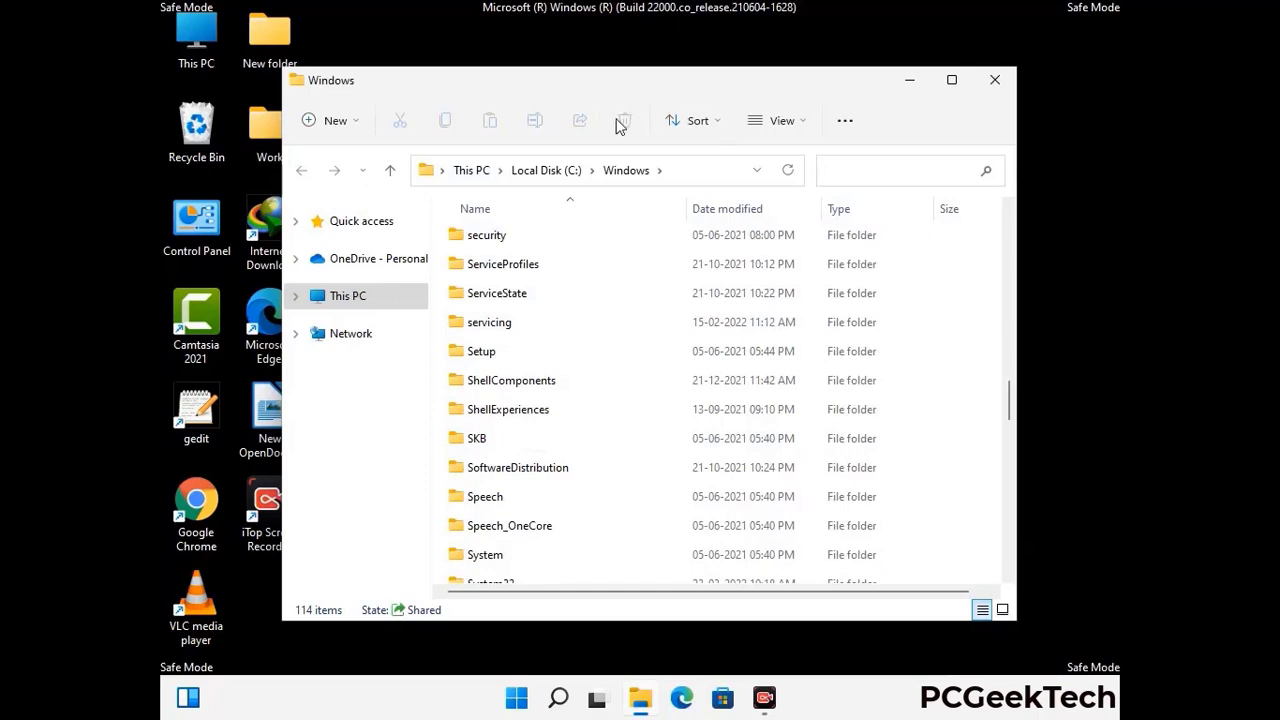
click(1003, 84)
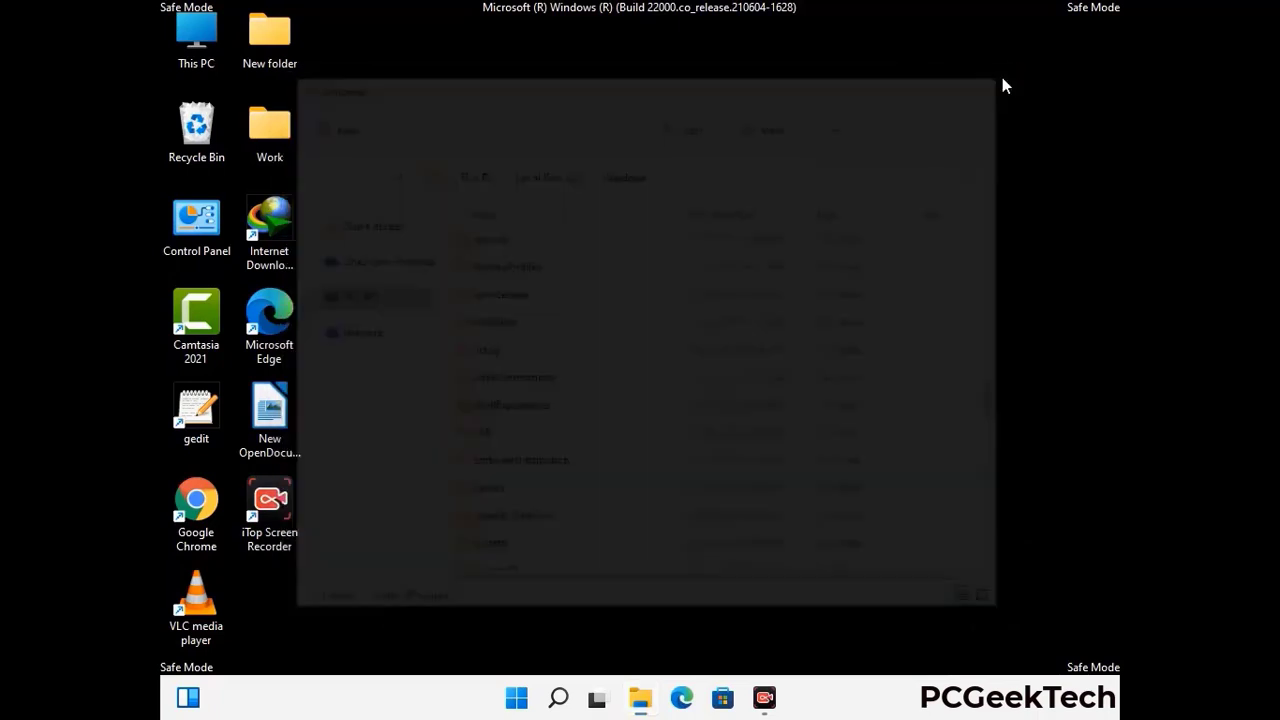
Step: Open the user's AppData\Local\Temp folder by running %temp%
key(super+r)
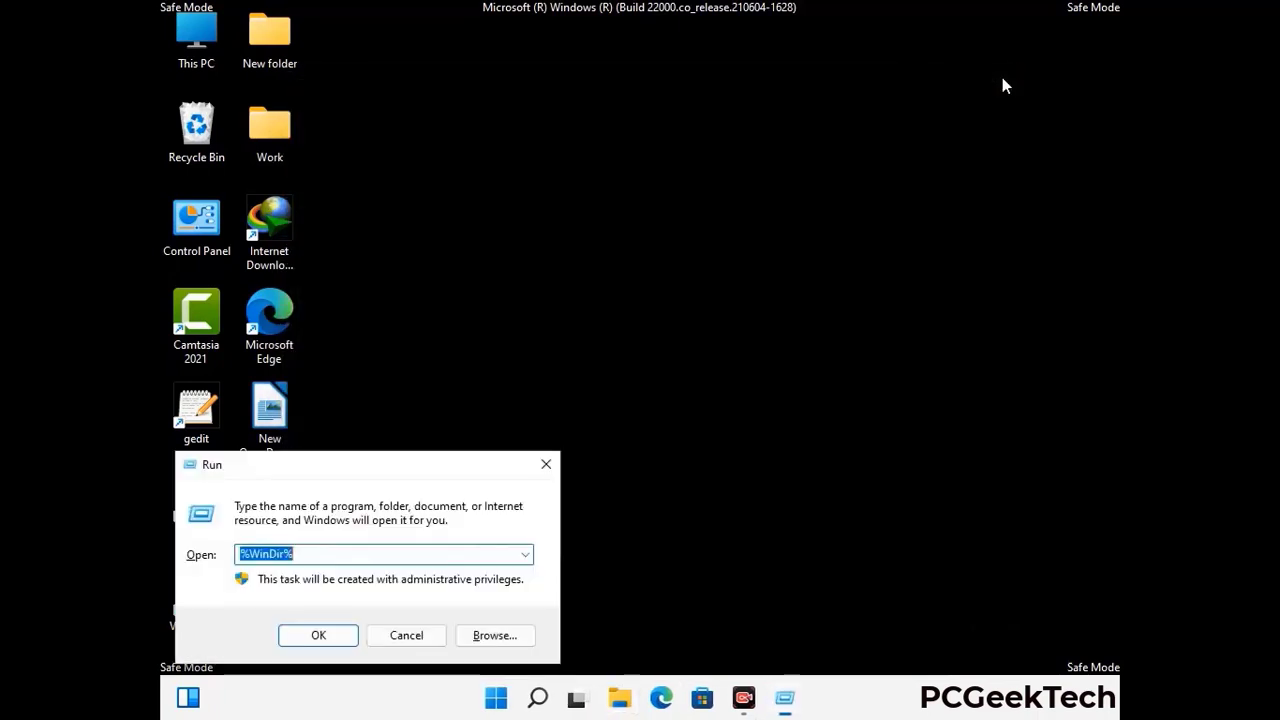
drag(424, 466, 725, 166)
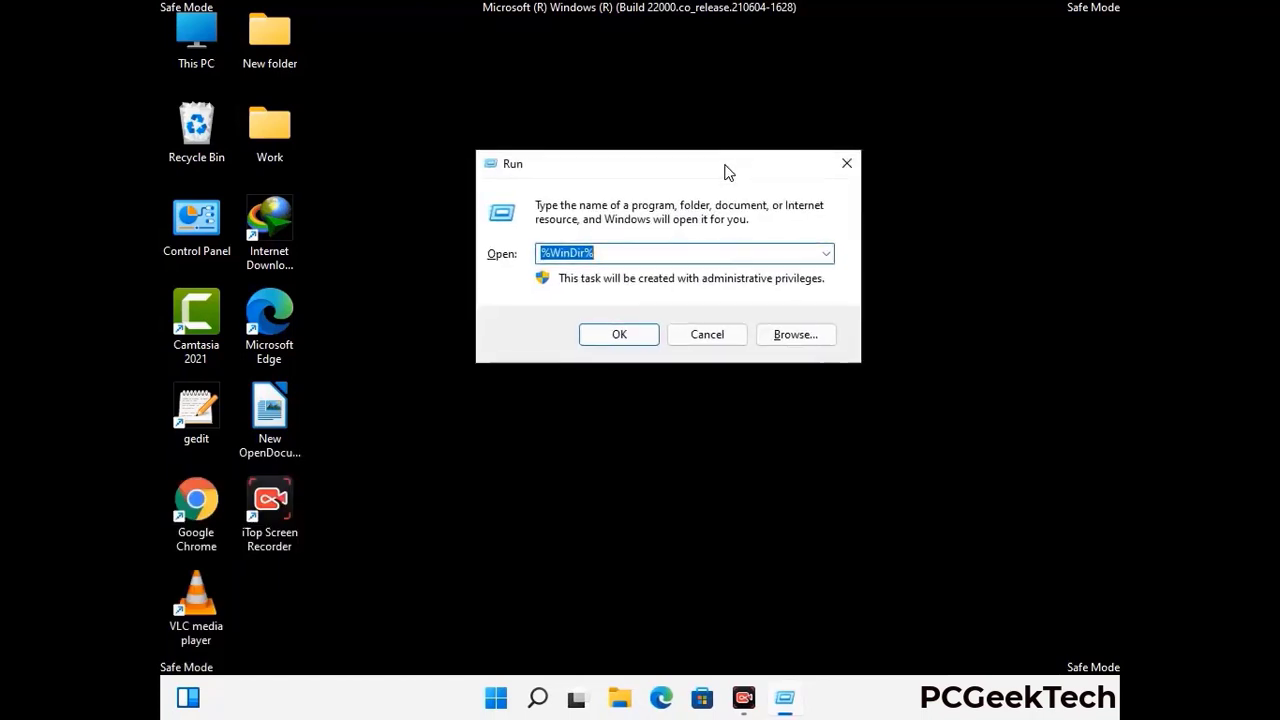
text(%temp%)
click(728, 172)
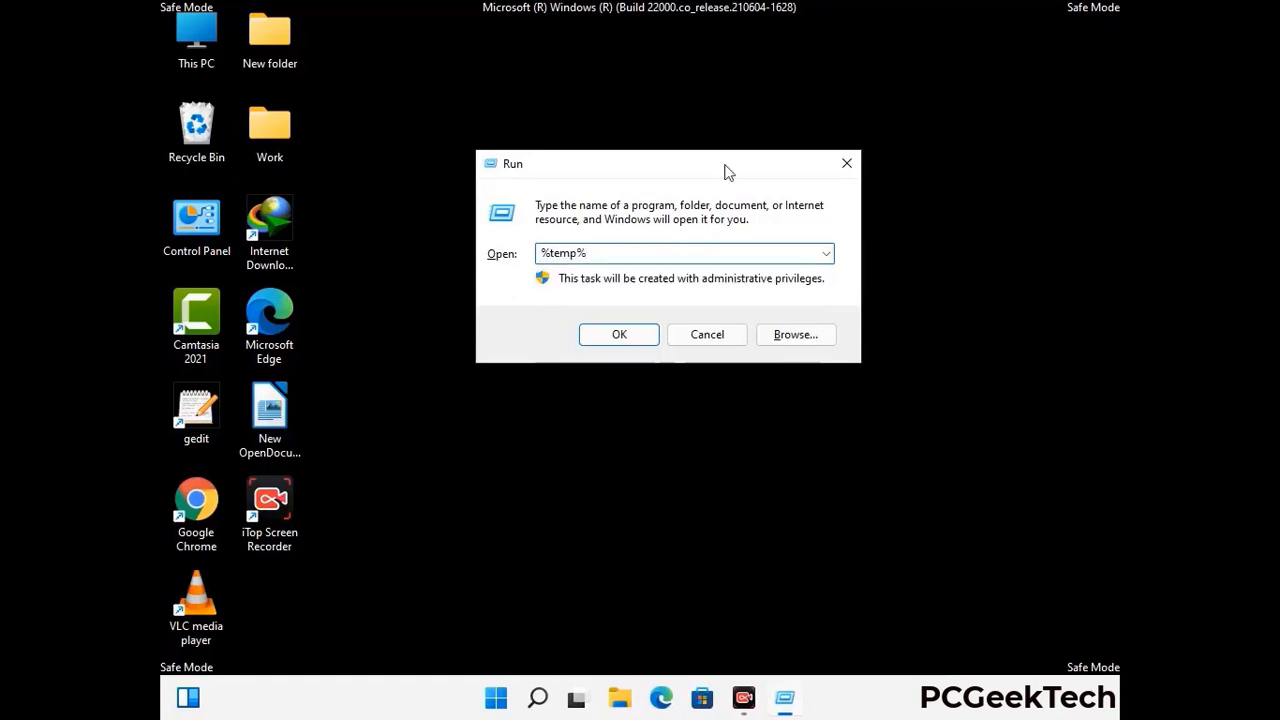
click(641, 333)
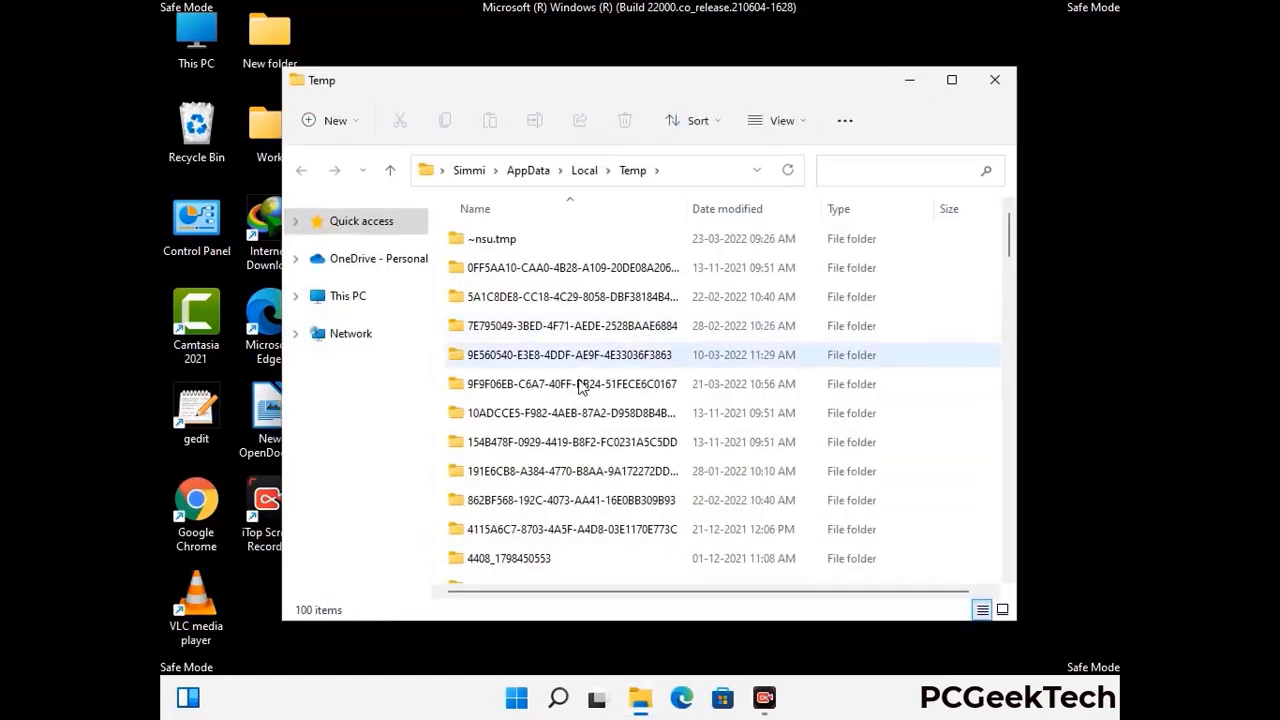
Step: Select and delete all 100 items in Temp, then close the window
click(581, 385)
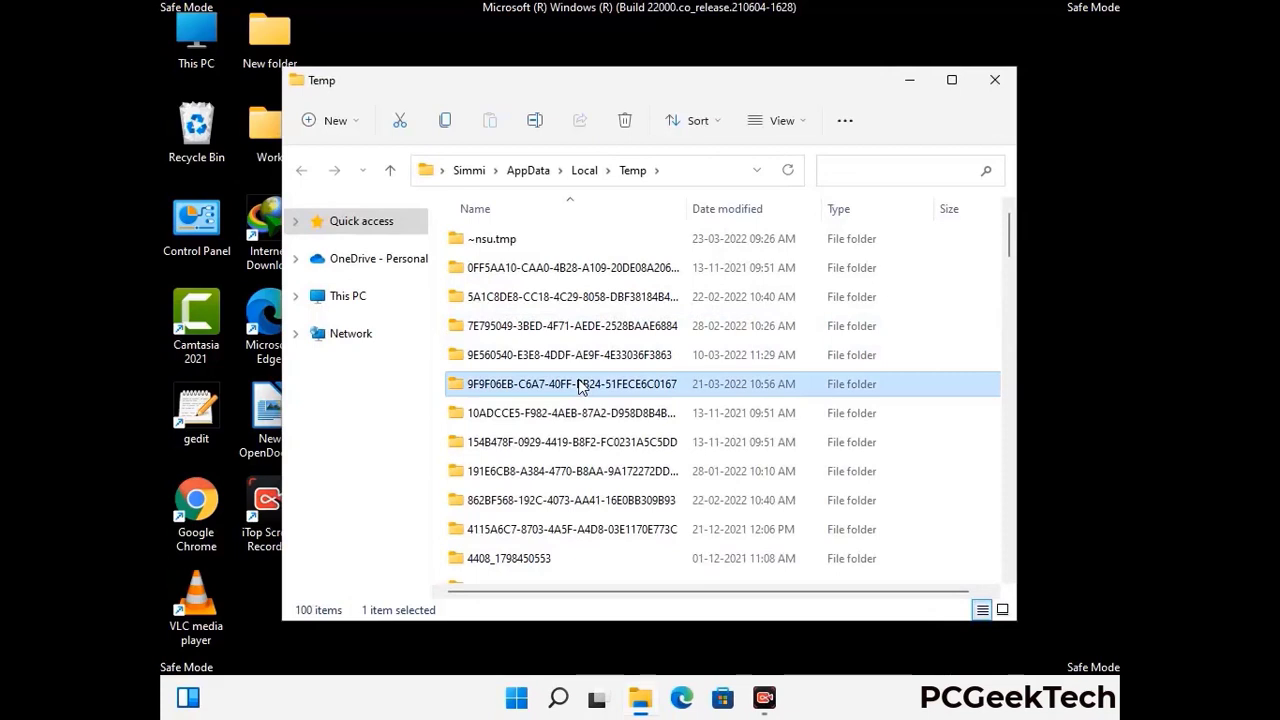
key(ctrl+a)
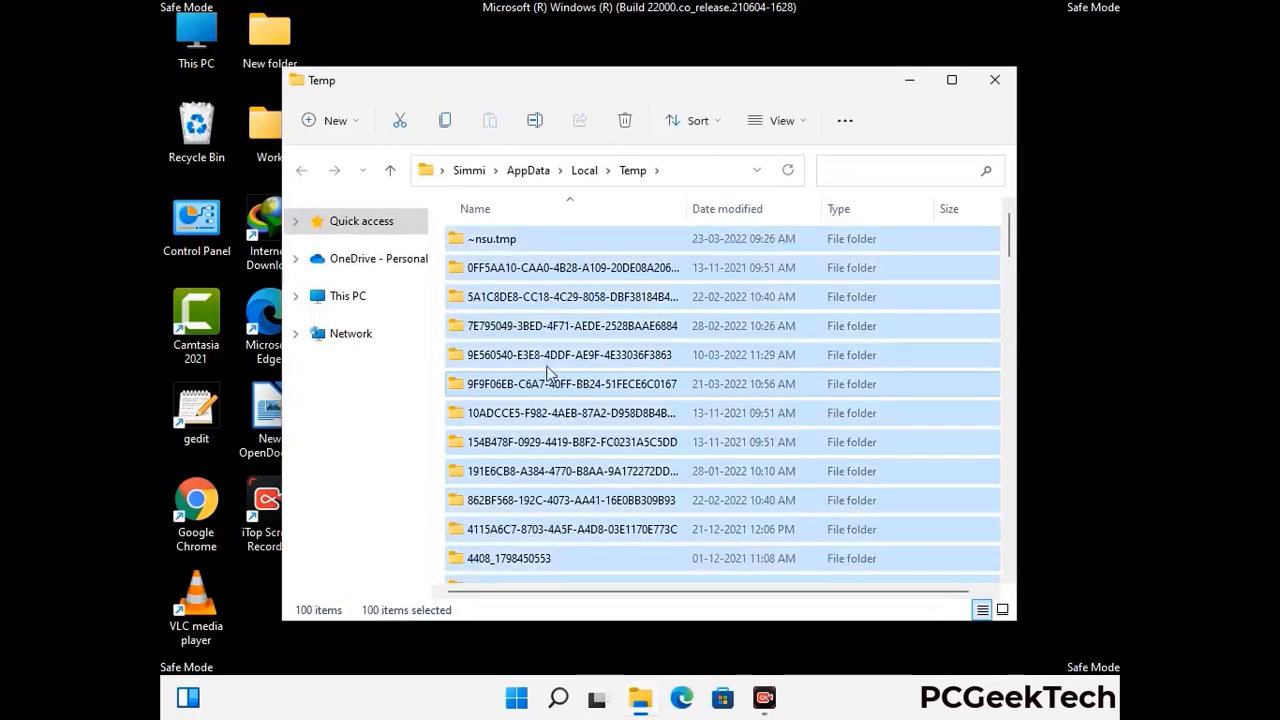
key(Tab)
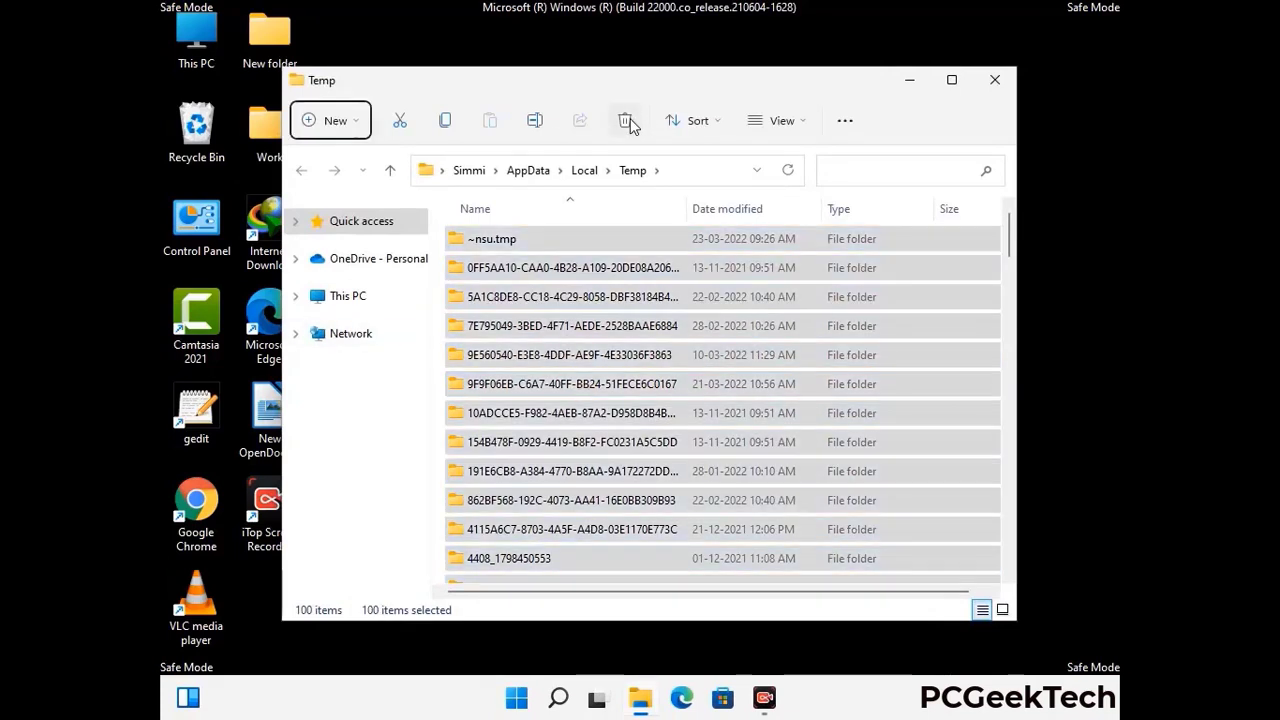
click(626, 121)
click(995, 80)
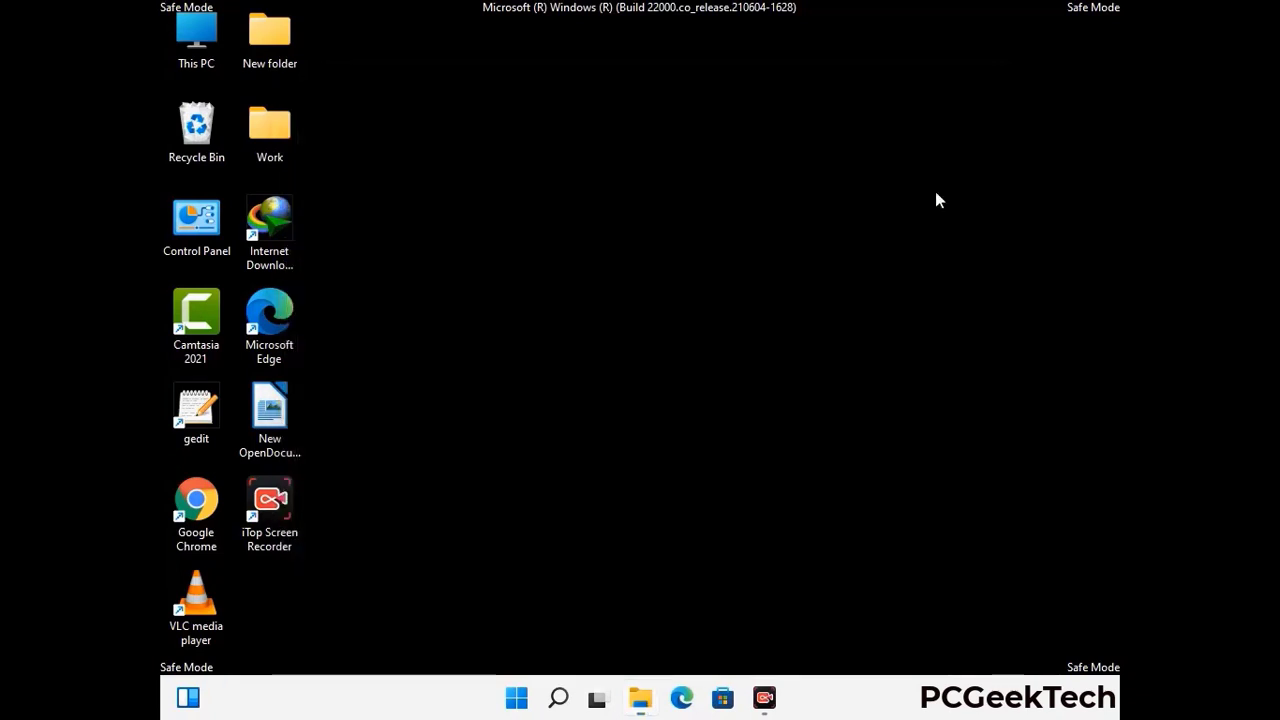
Step: Run 'temp' to open C:\Windows\Temp, delete all six items, and close the folder
key(super+r)
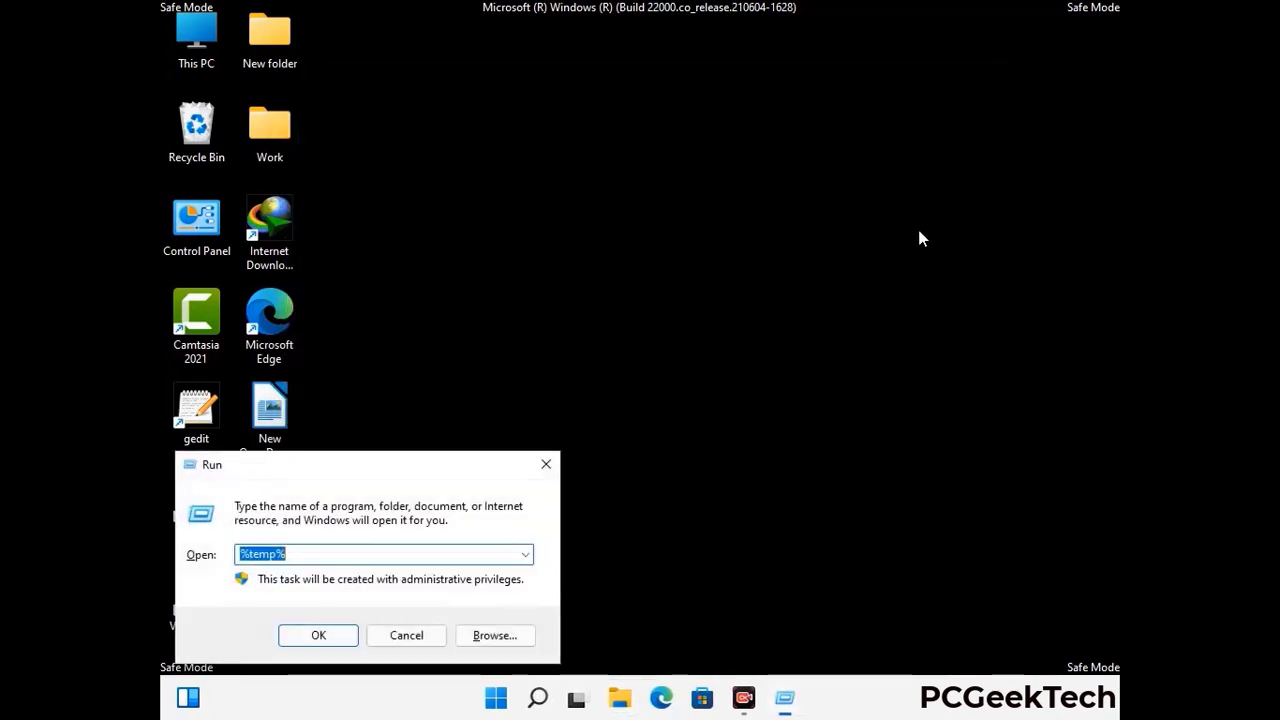
drag(435, 462, 730, 186)
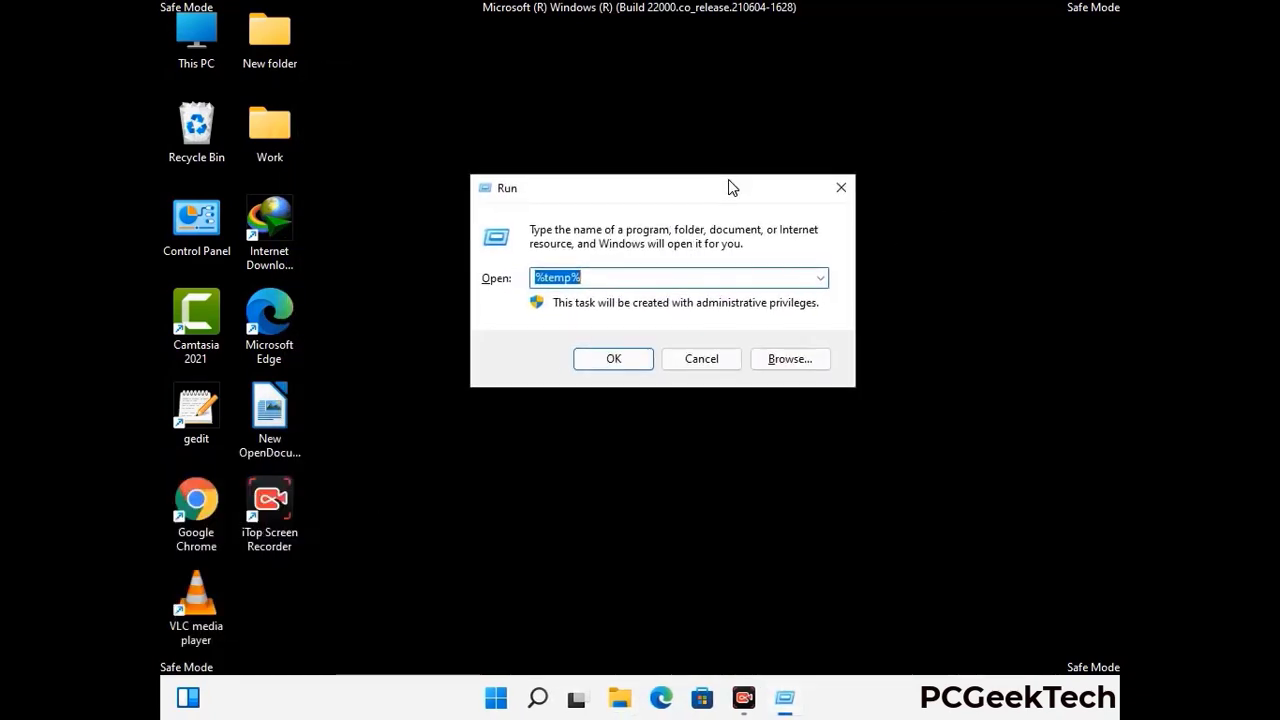
text(temp)
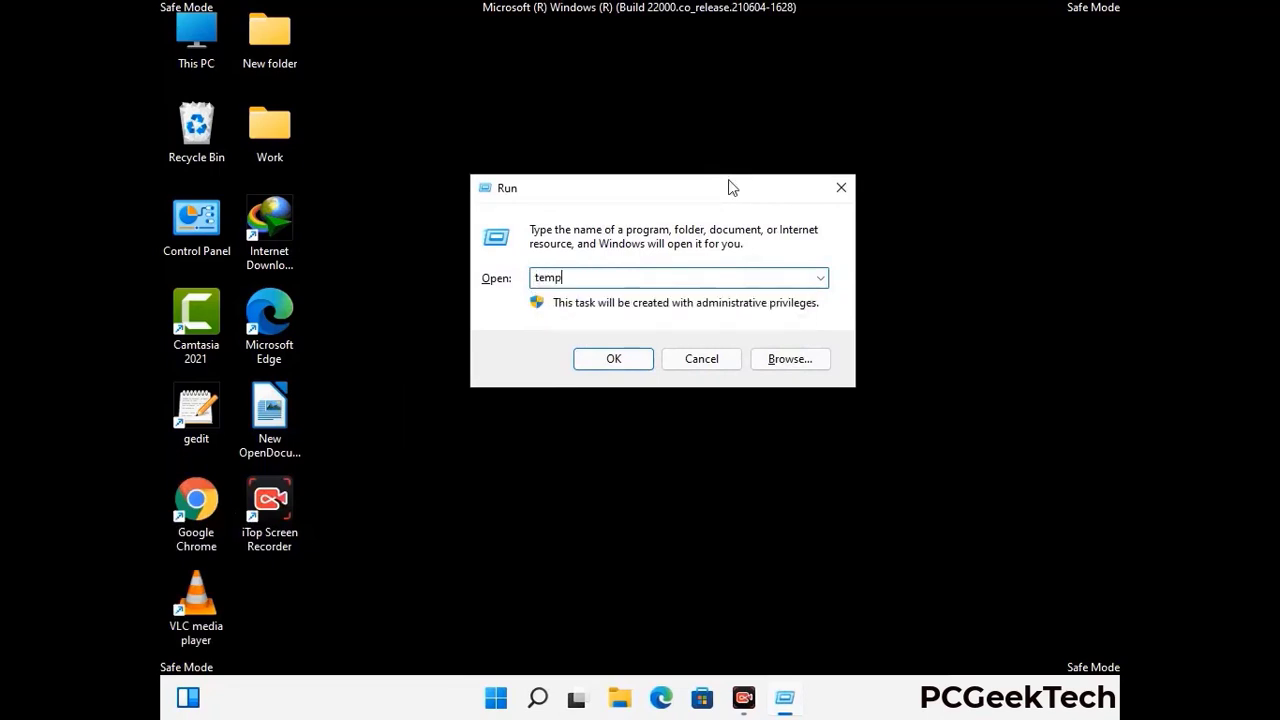
key(Return)
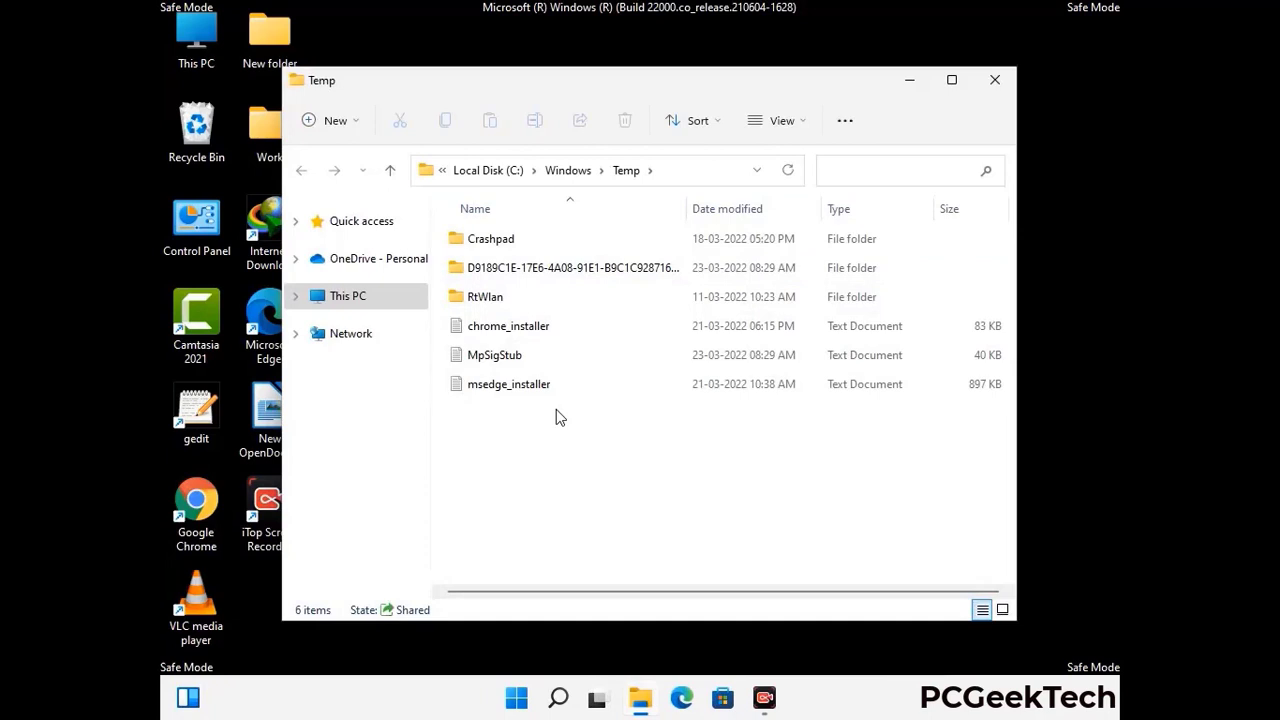
key(ctrl+a)
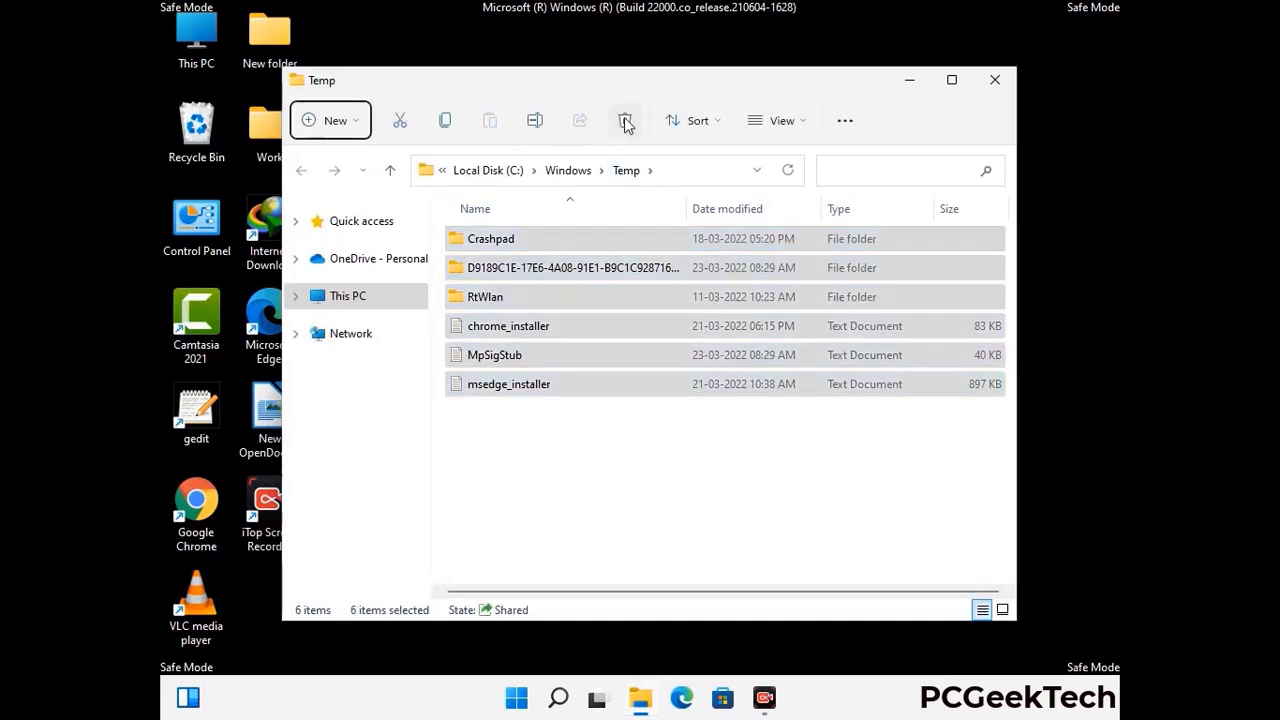
click(625, 121)
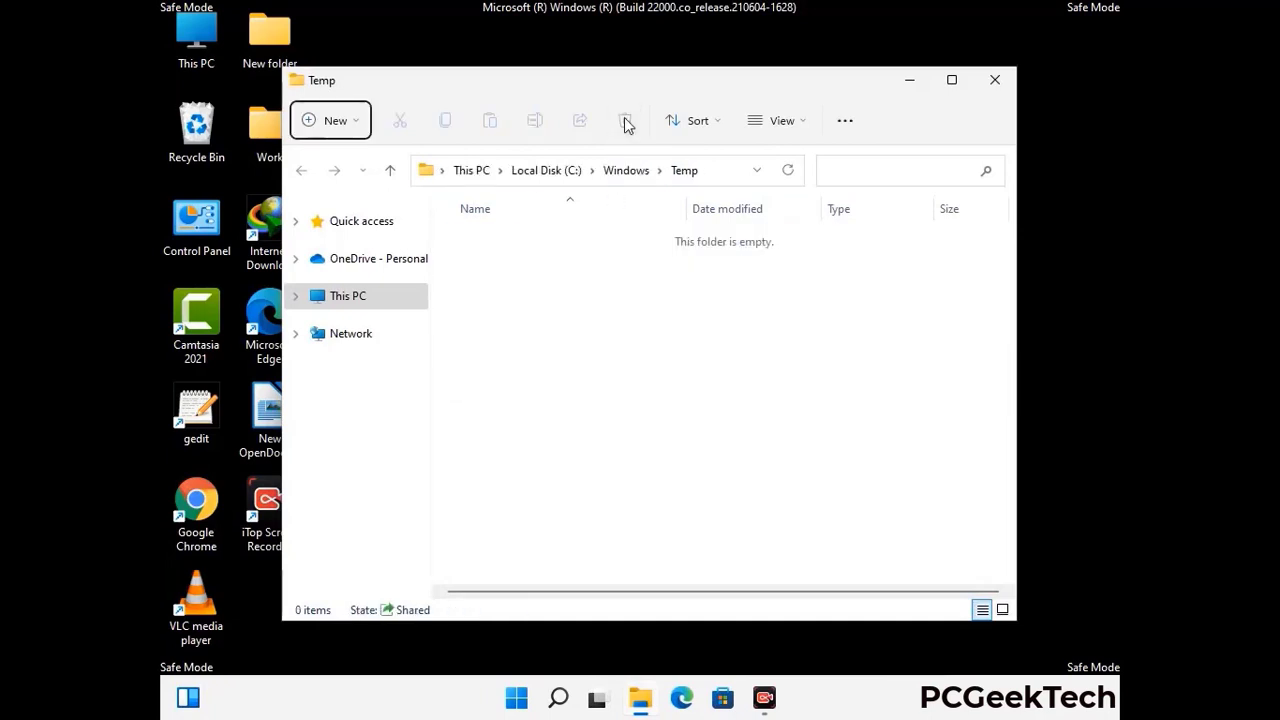
click(996, 82)
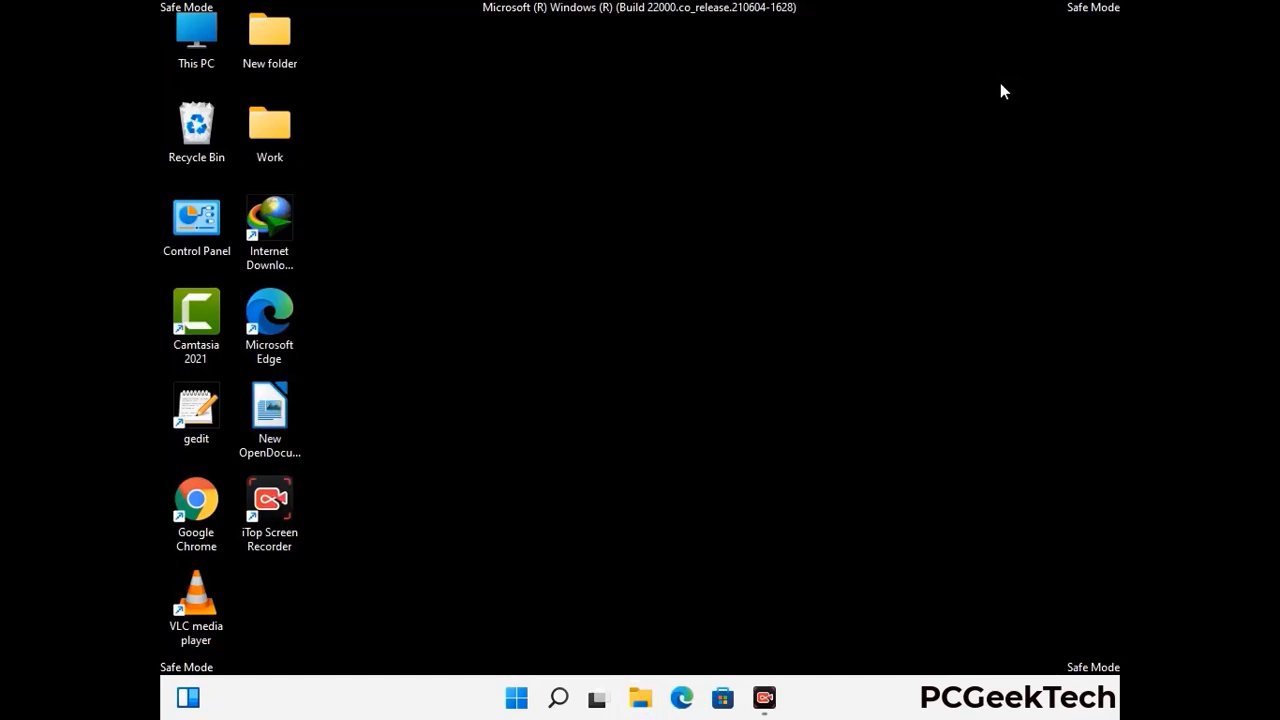
Step: Launch Registry Editor by running regedit
key(super+r)
drag(391, 466, 666, 160)
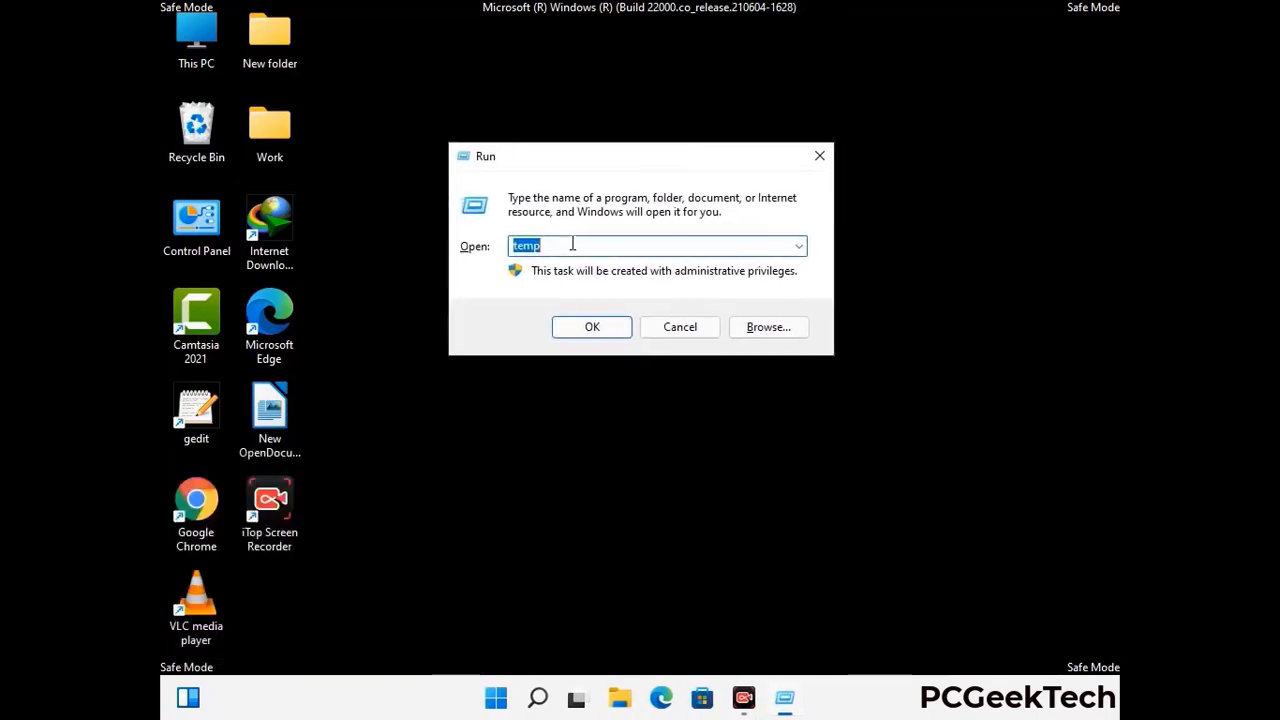
text(regedit)
key(Return)
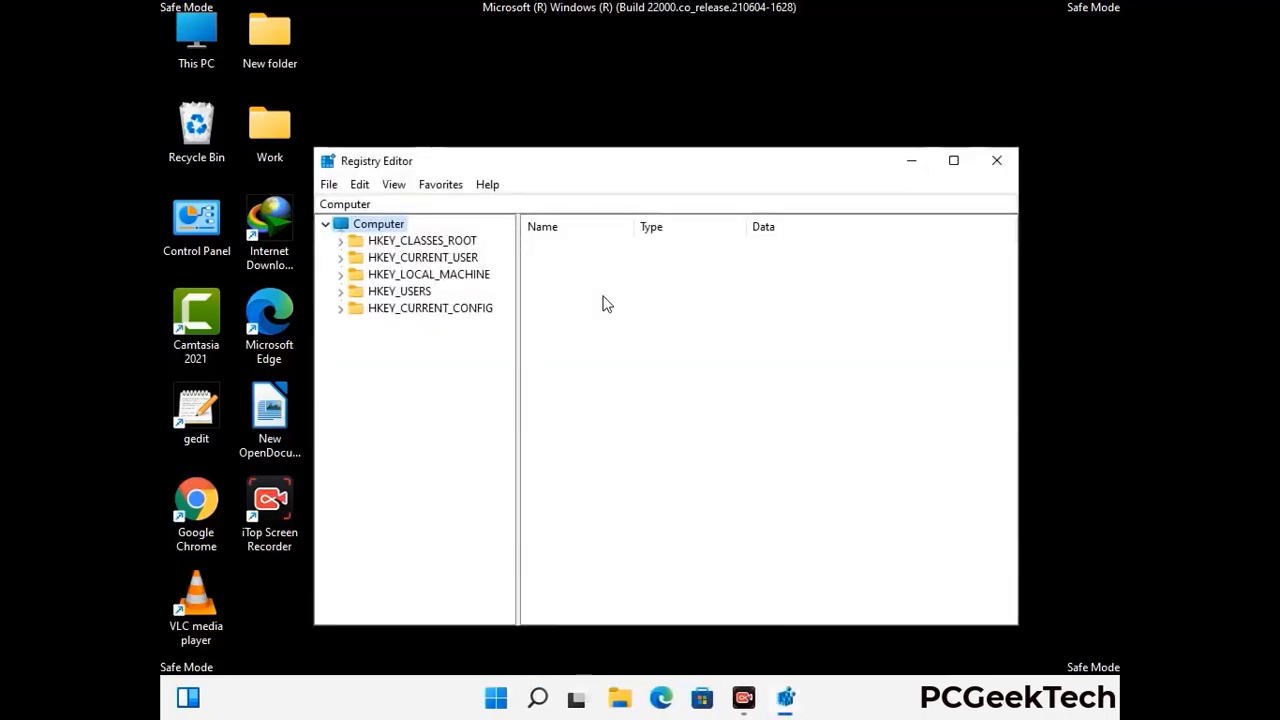
Step: Expand HKEY_CURRENT_USER > Software > Microsoft in the registry tree
click(428, 274)
click(340, 257)
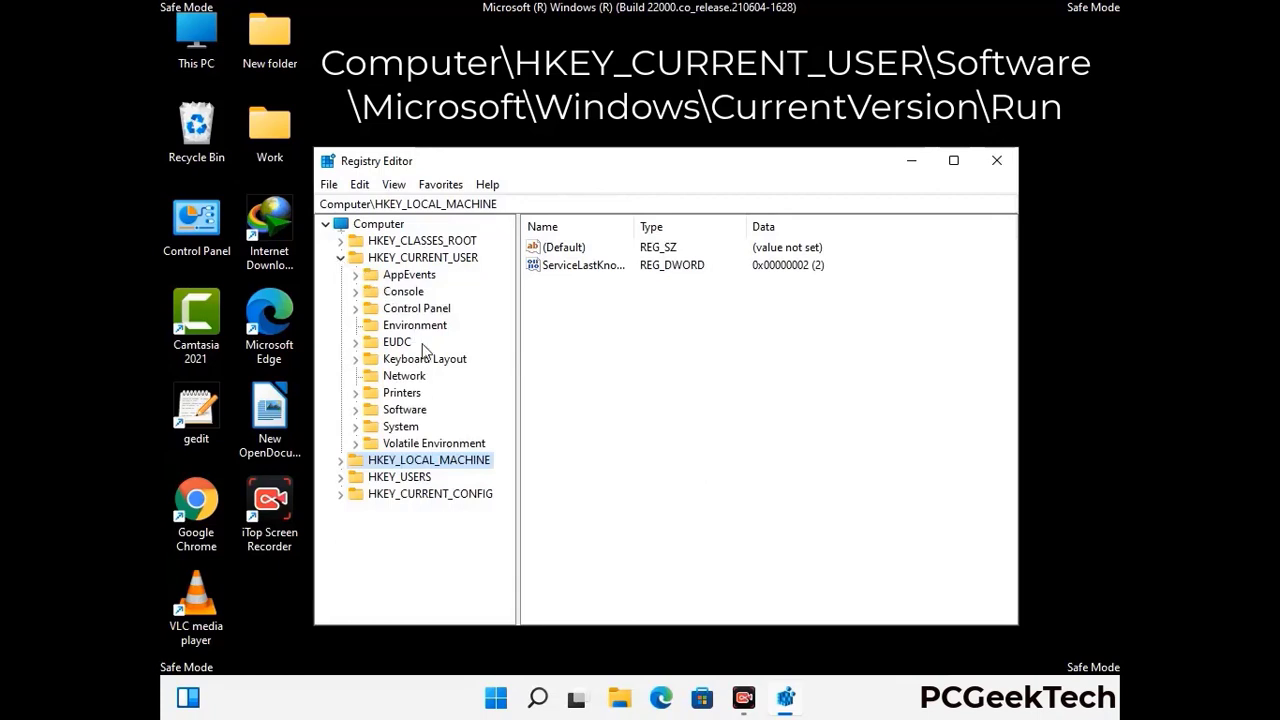
click(399, 412)
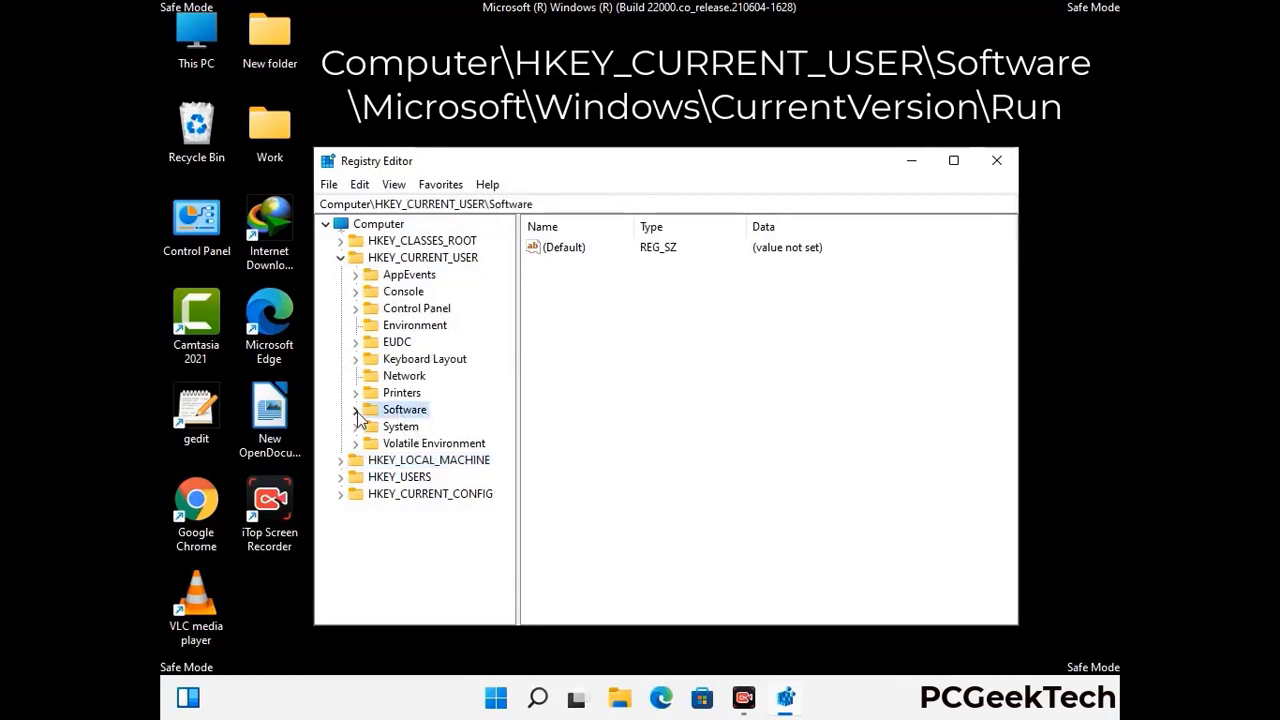
click(355, 412)
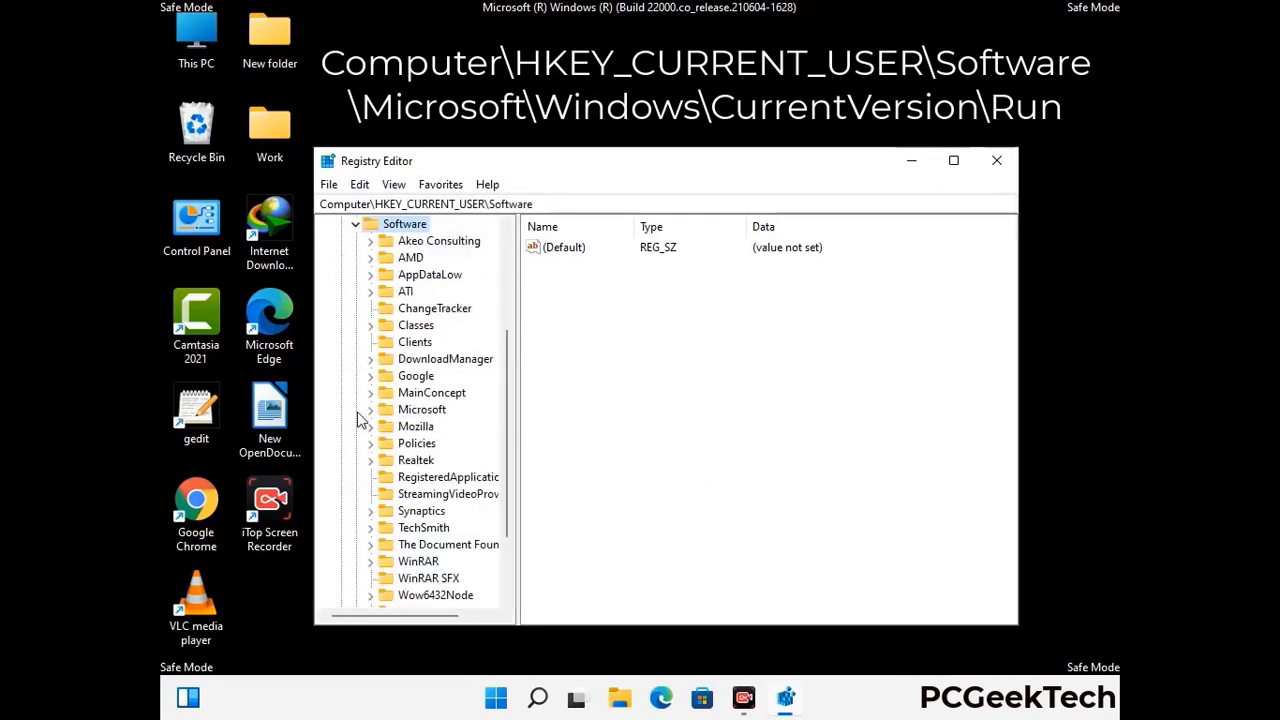
double_click(418, 411)
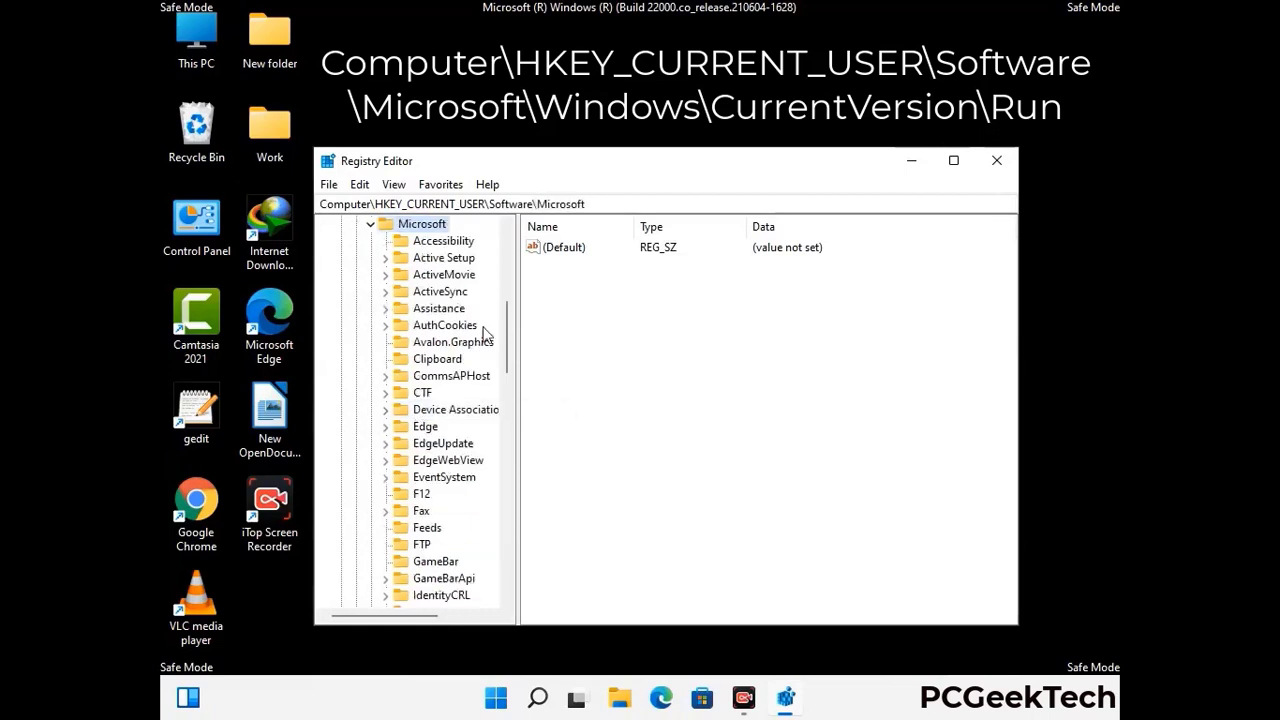
Step: Open Windows > CurrentVersion, showing subkeys such as Run and RunOnce
scroll(463, 437, down, 2)
scroll(463, 437, down, 2)
scroll(463, 437, down, 1)
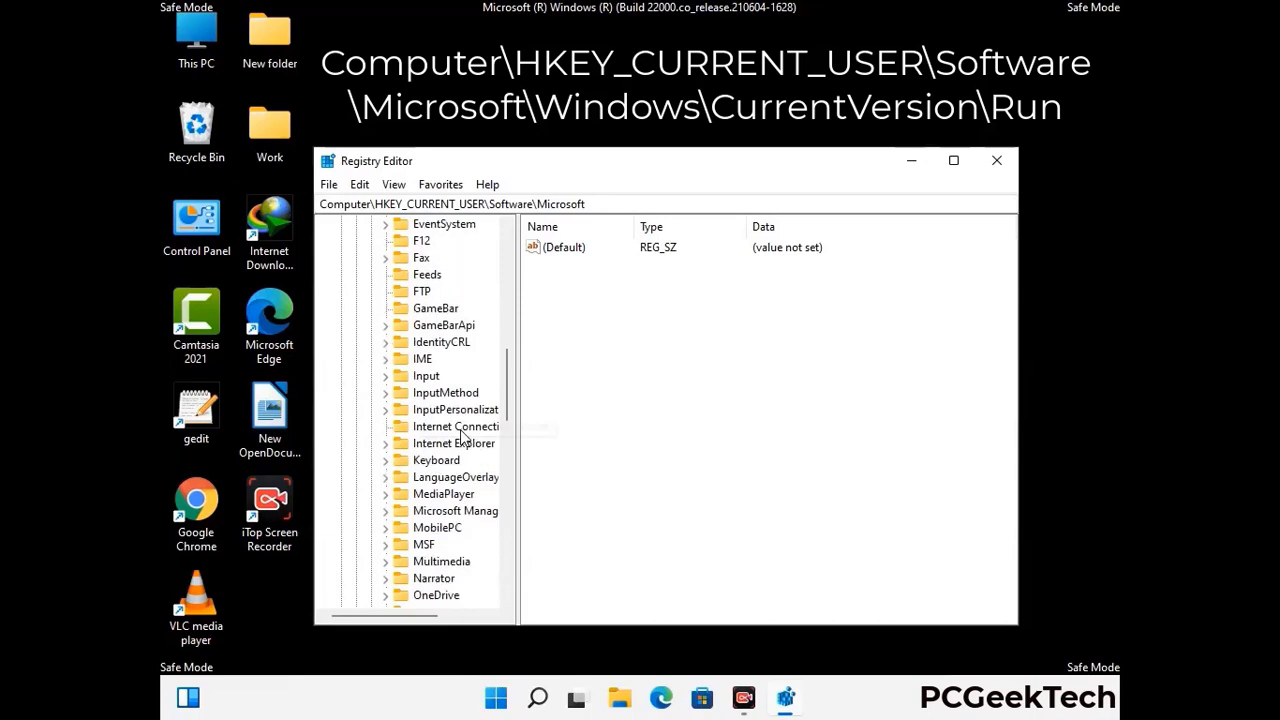
scroll(463, 437, down, 2)
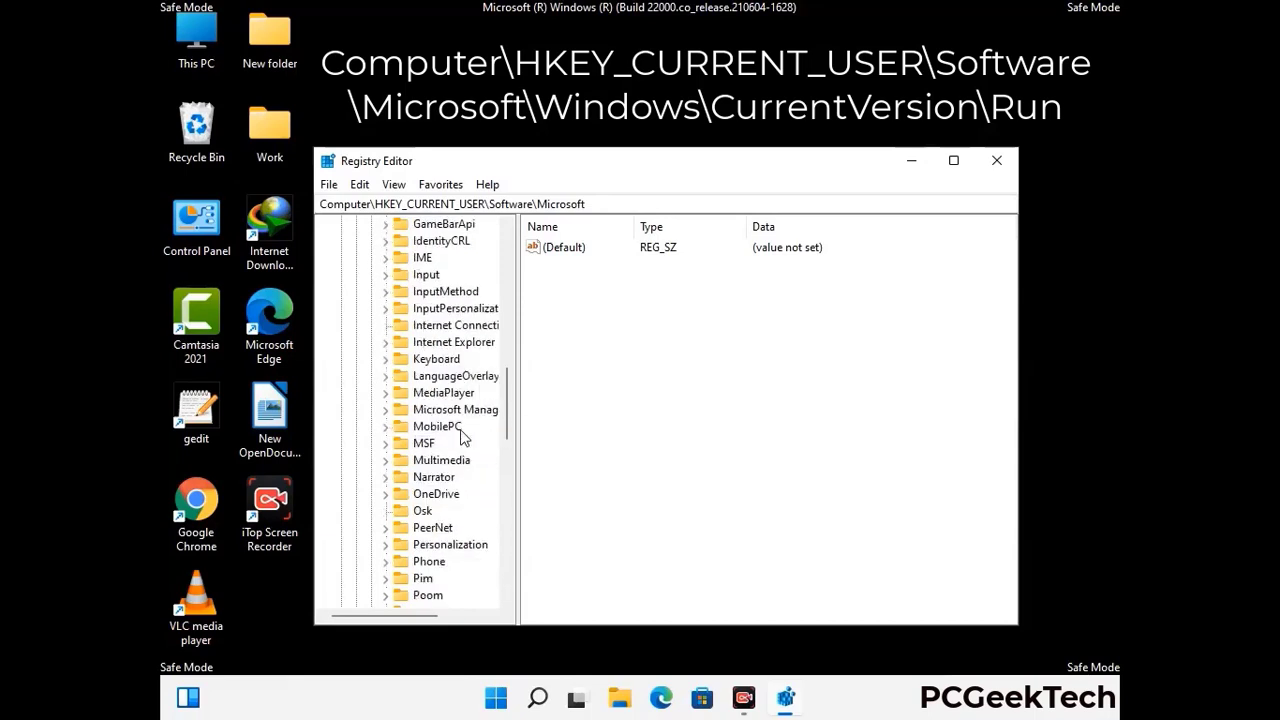
scroll(463, 437, down, 7)
scroll(463, 437, down, 3)
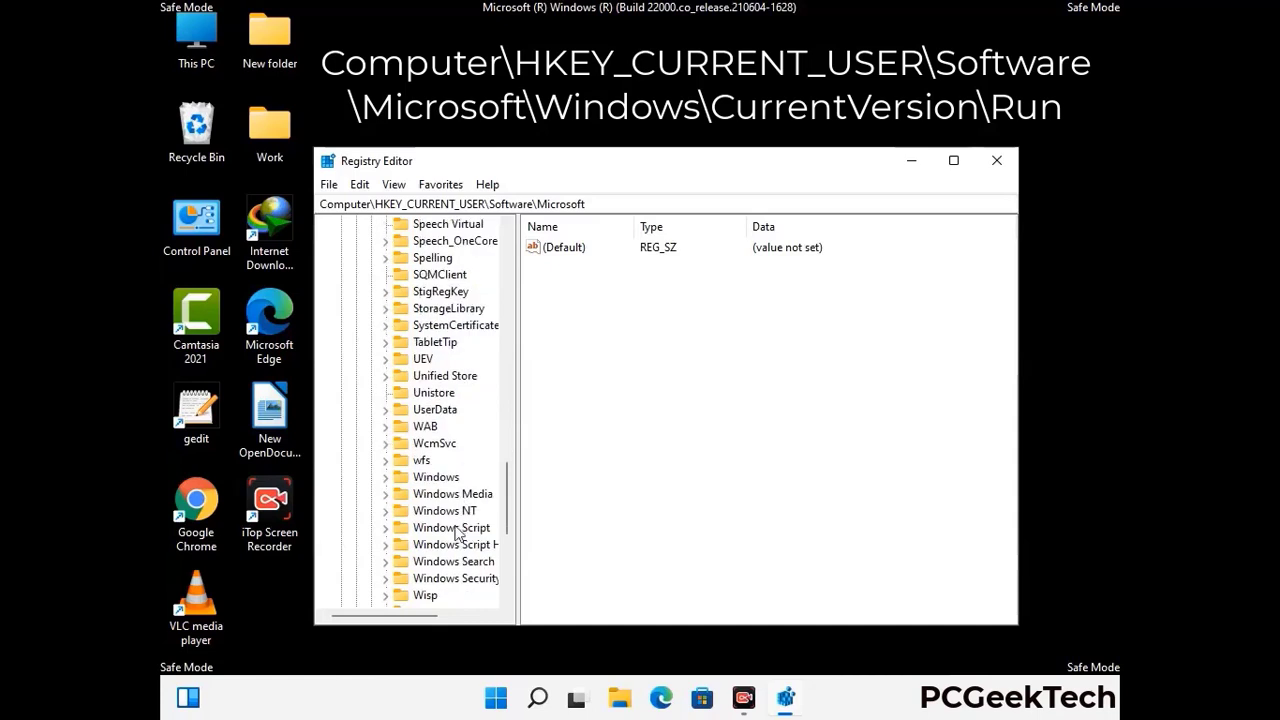
double_click(450, 478)
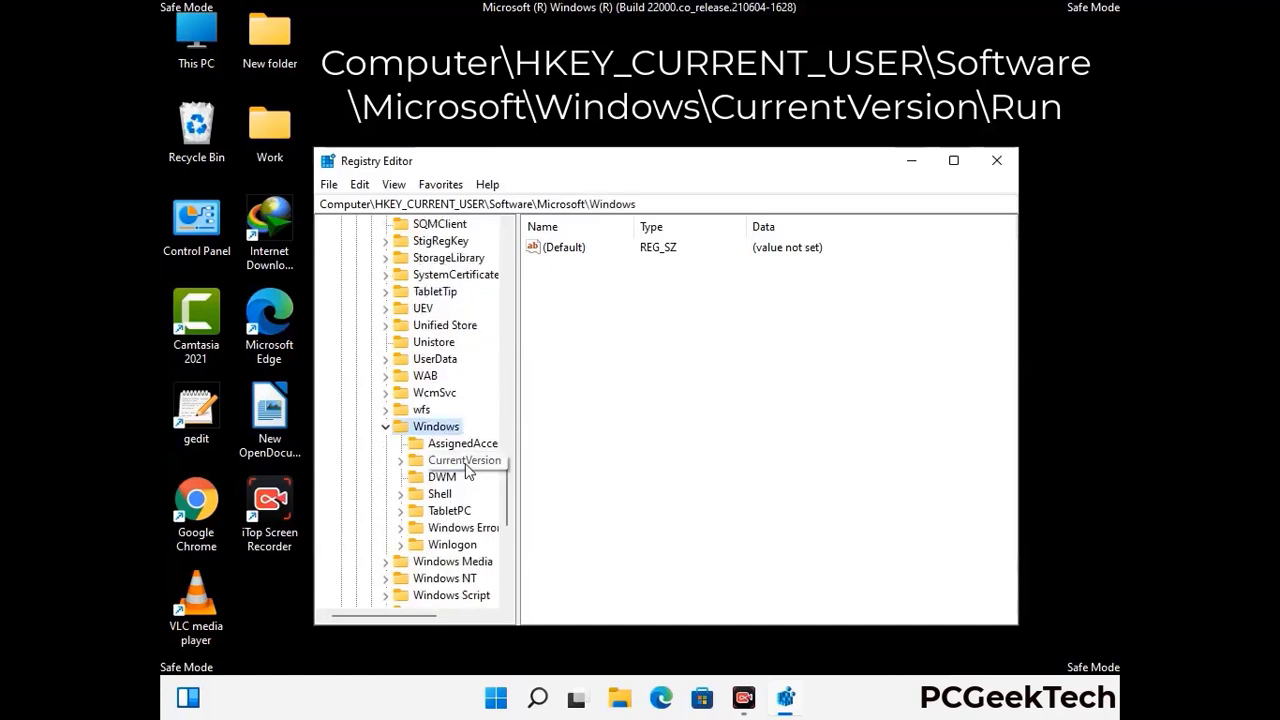
double_click(464, 460)
scroll(460, 440, down, 4)
scroll(458, 435, down, 4)
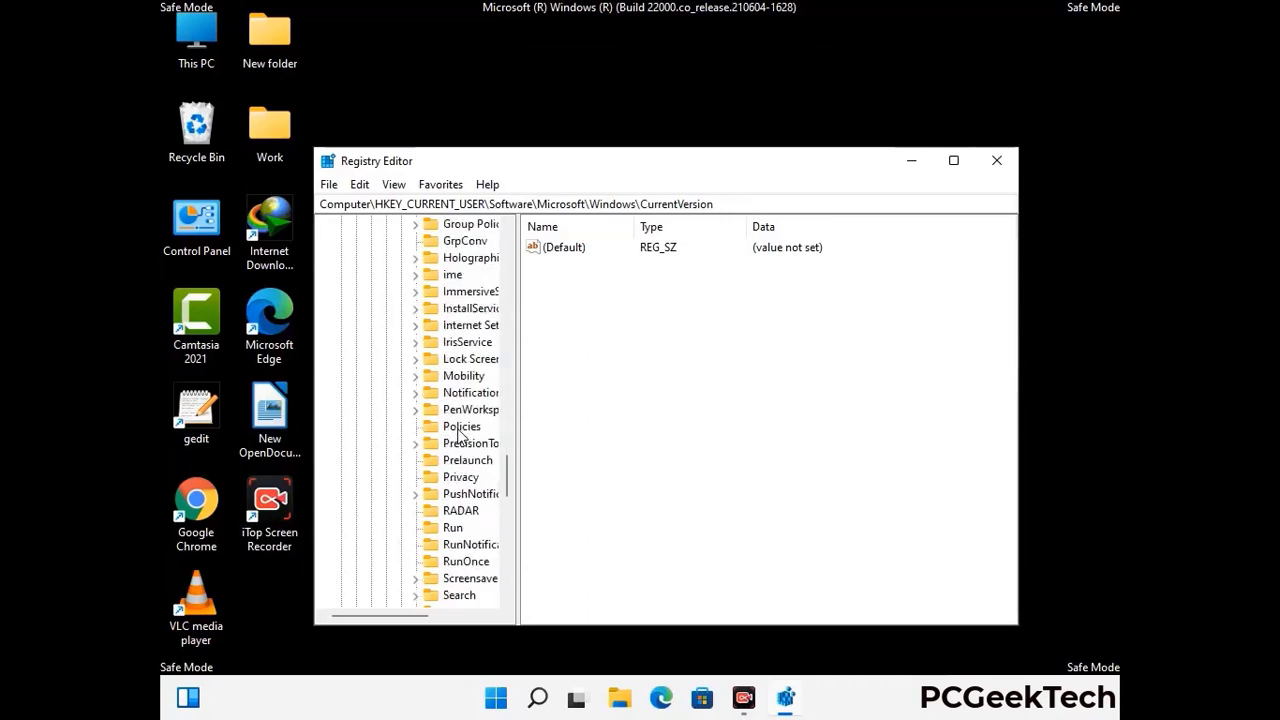
scroll(460, 435, down, 1)
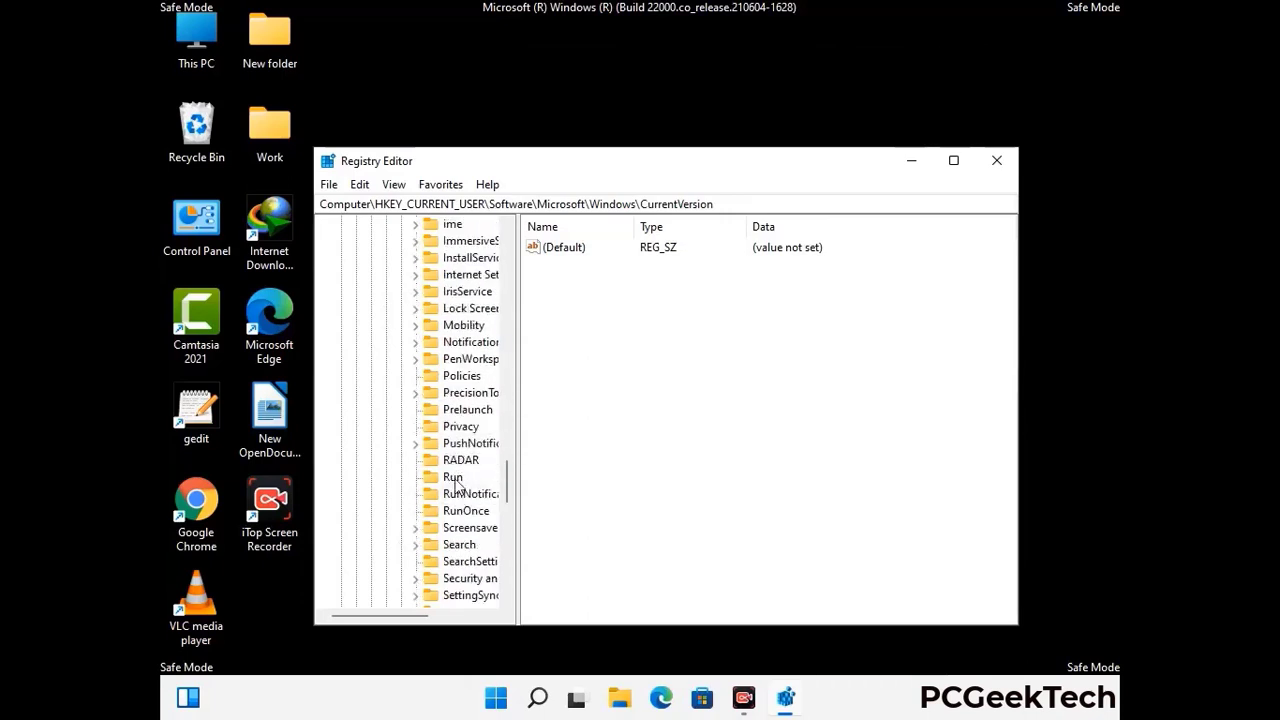
Step: Remove the ScreenRec value from the Run key, leaving IDMan, MicrosoftEdgeAutoLaunch and OneDrive
click(453, 478)
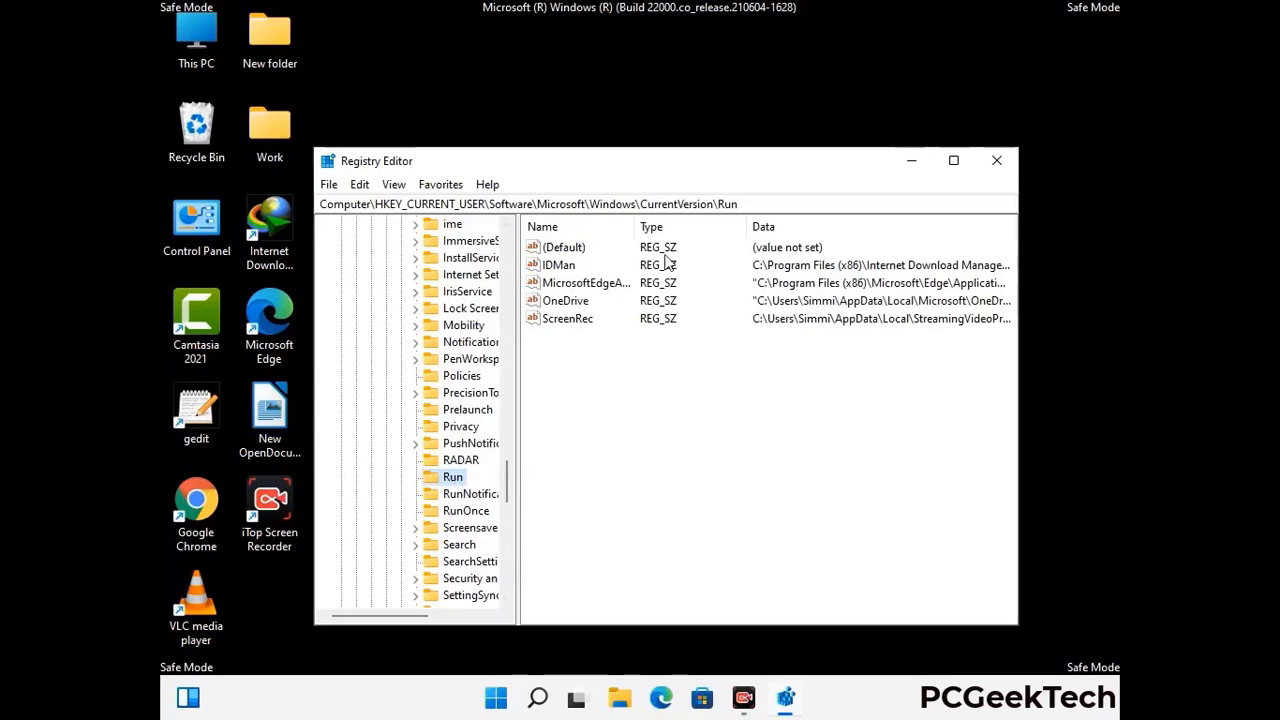
click(566, 320)
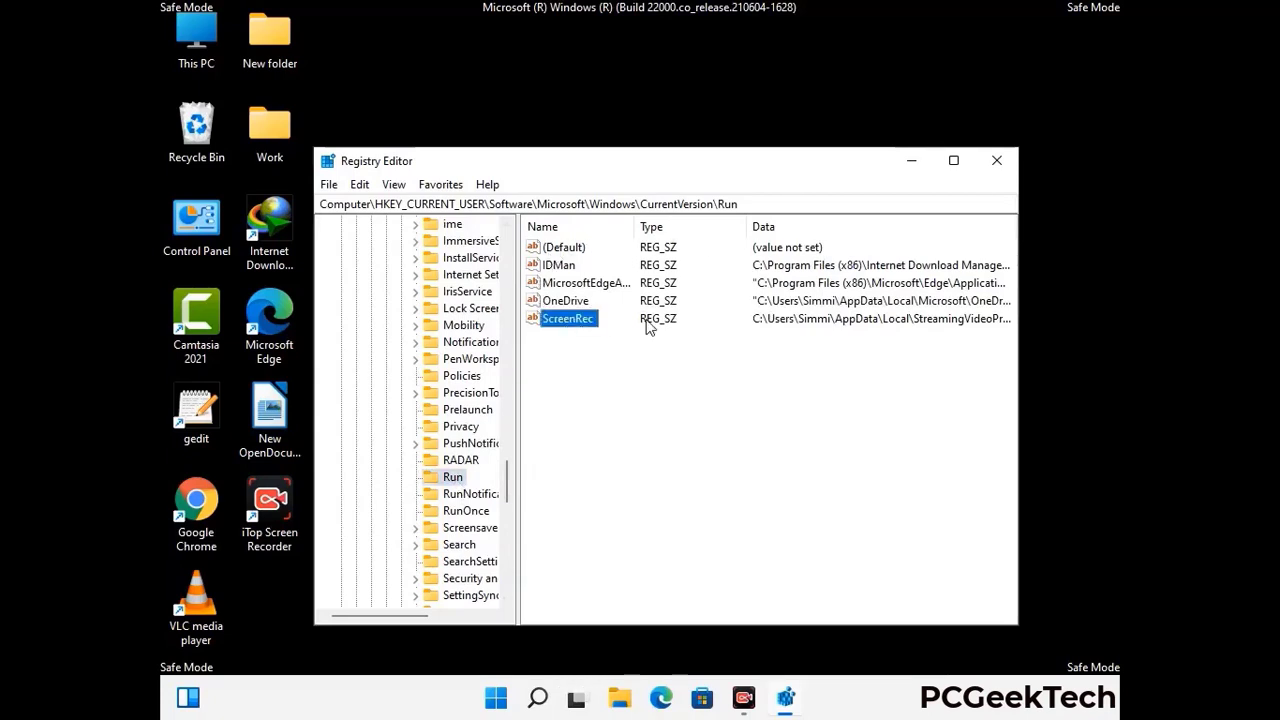
click(570, 322)
key(Return)
right_click(577, 322)
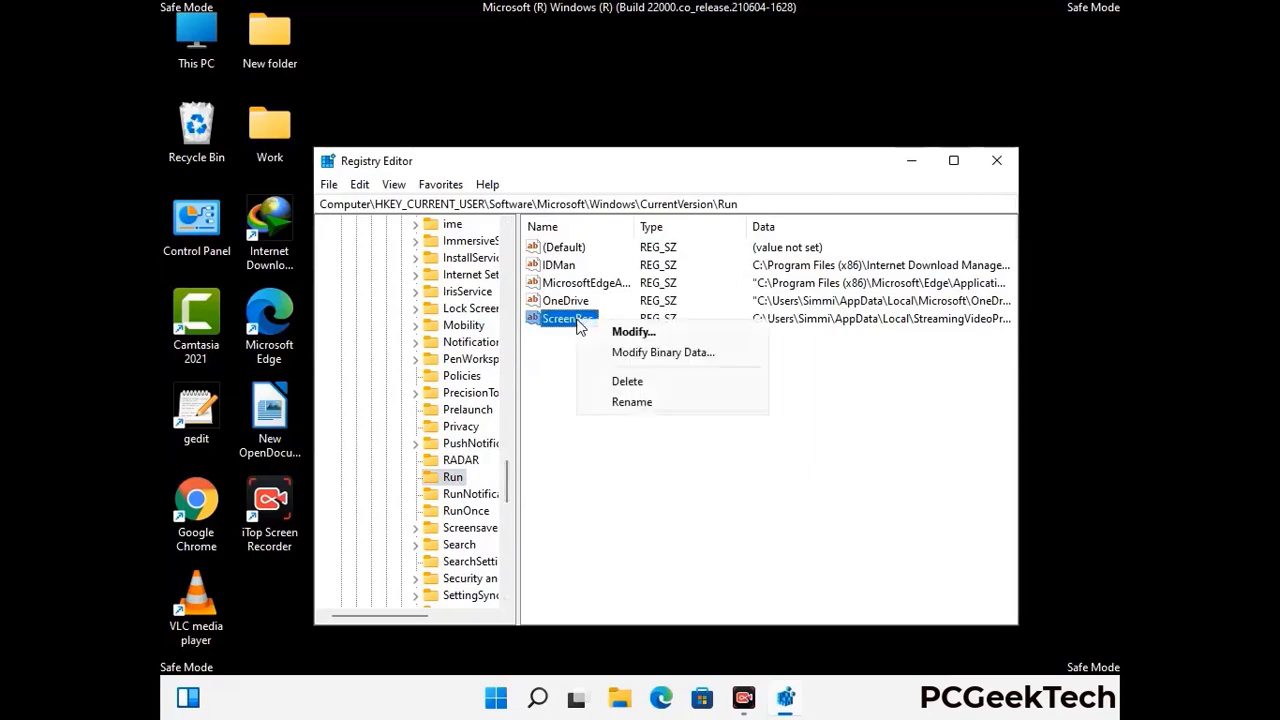
click(614, 381)
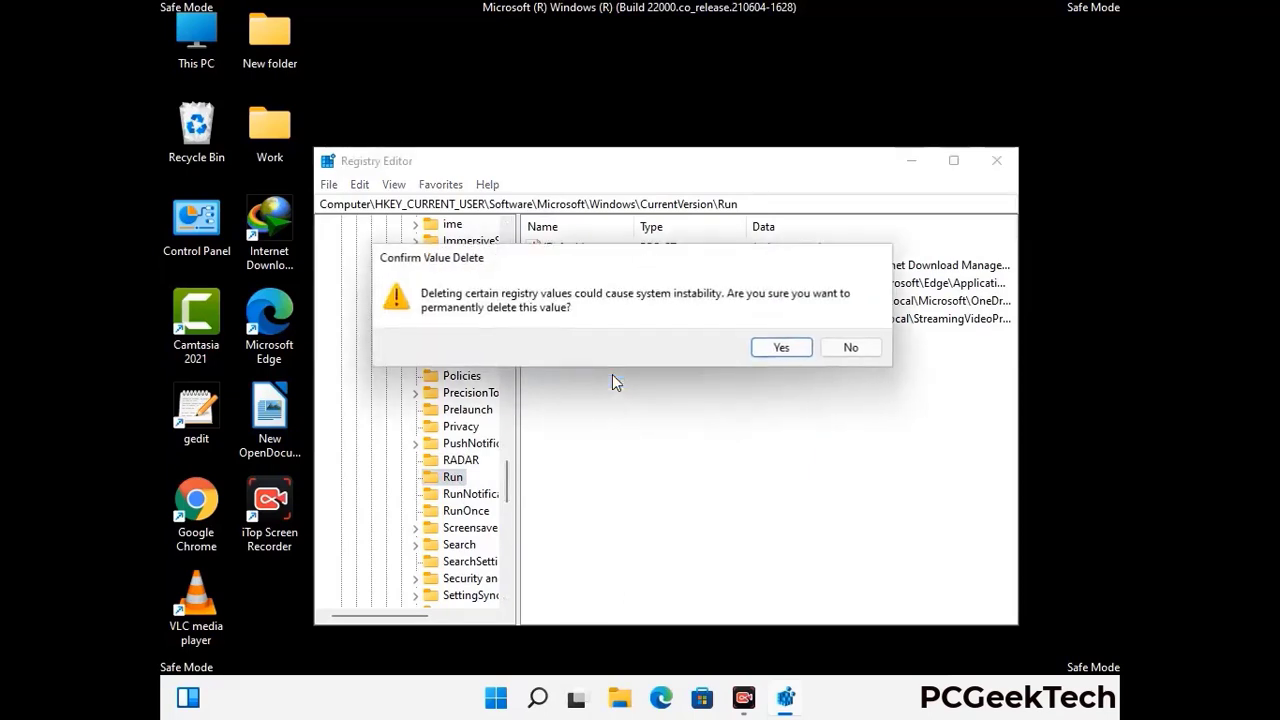
click(781, 348)
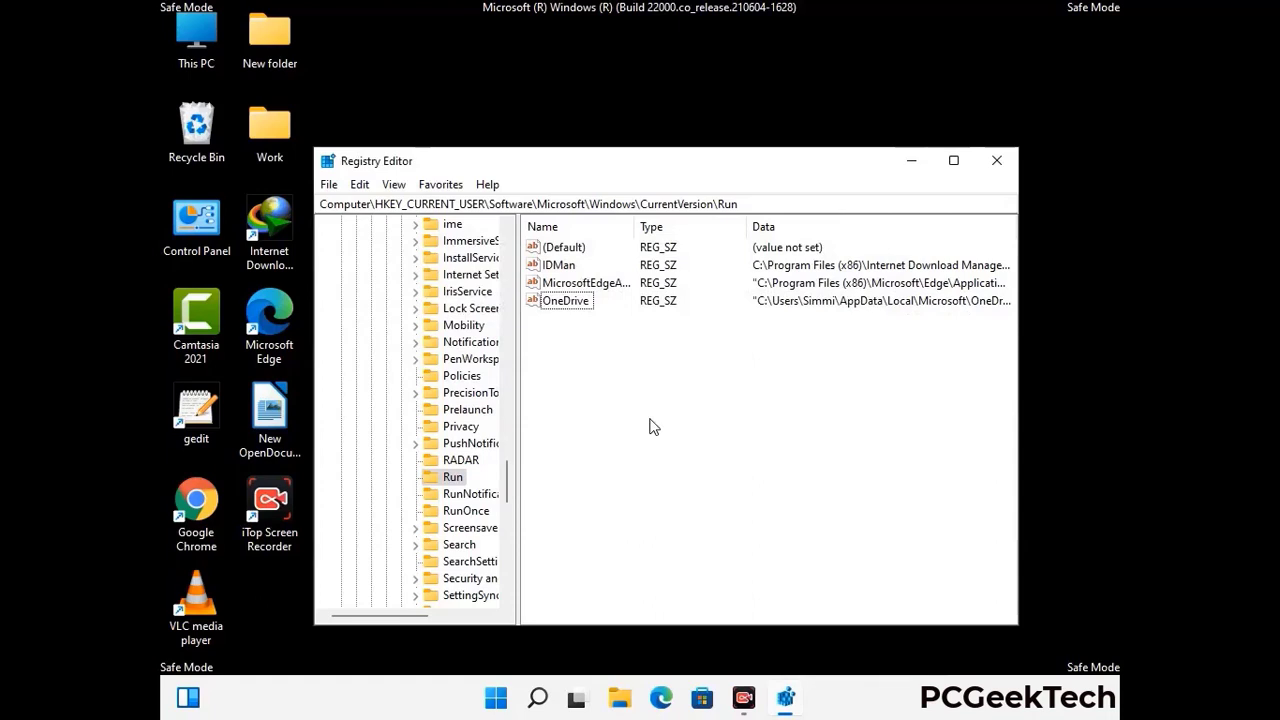
Step: Search the registry for 'Virus Name', cancel the search, and close Registry Editor
key(ctrl+f)
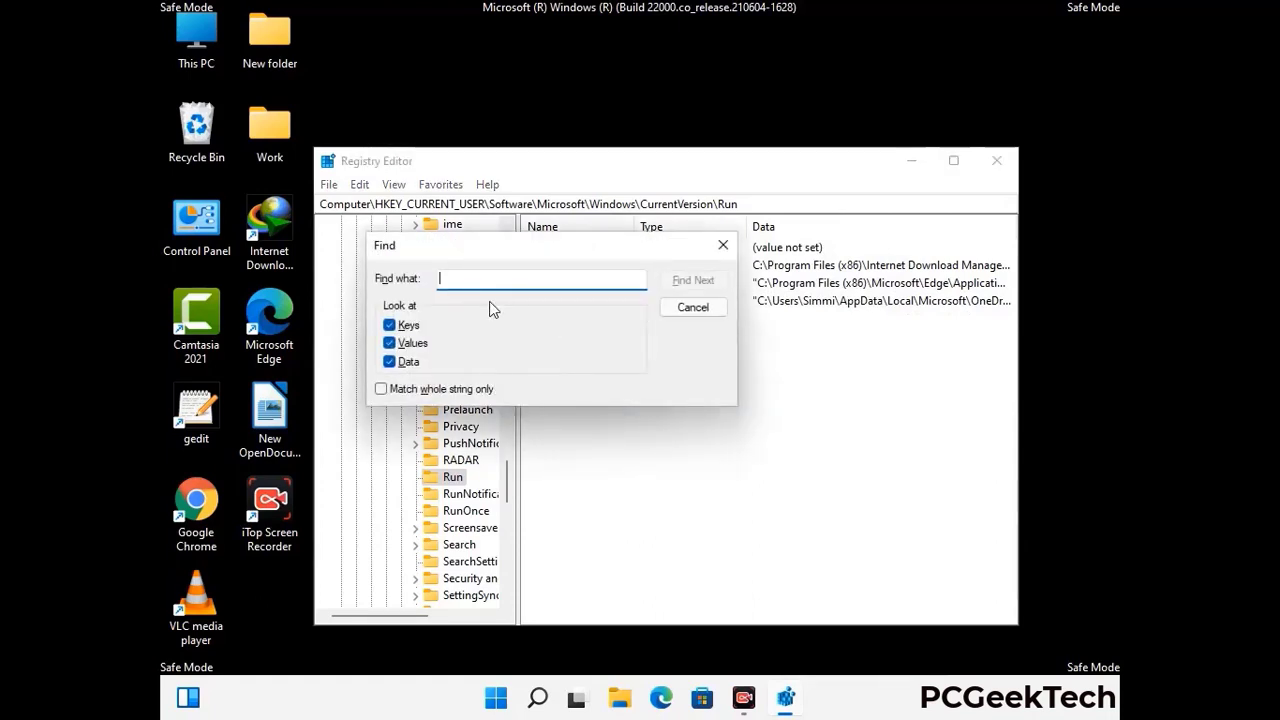
text(Virus Name)
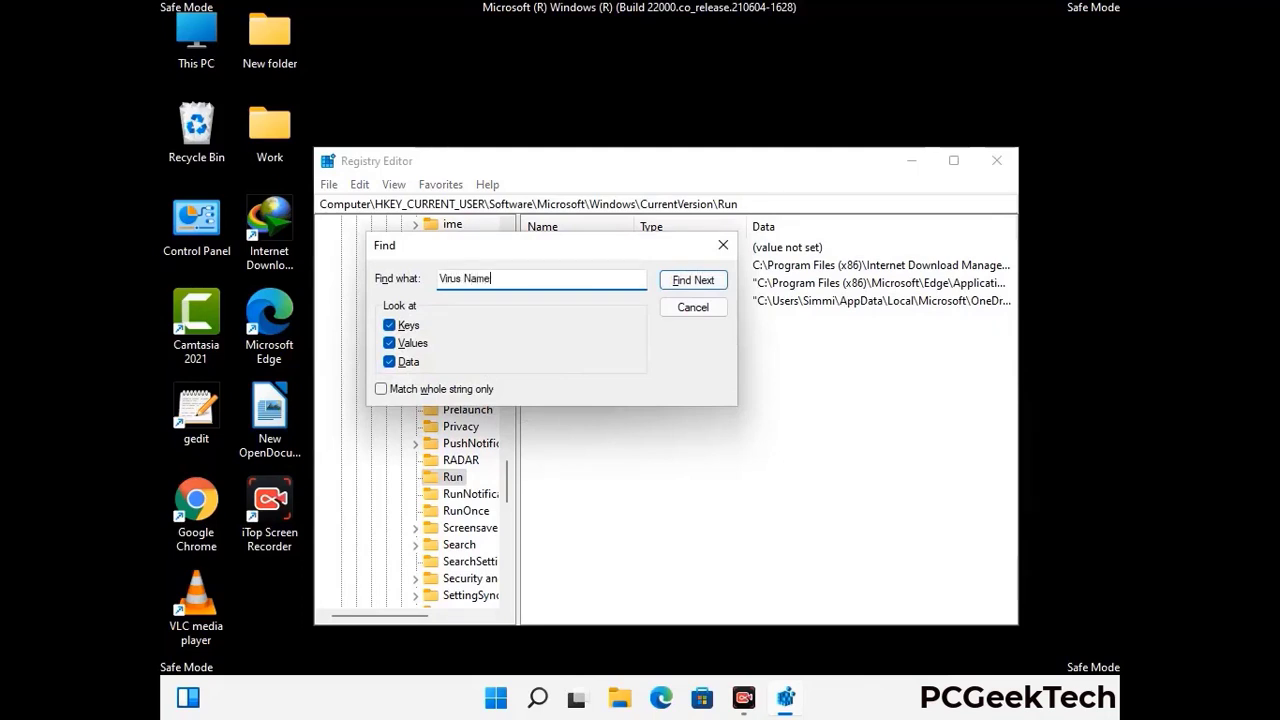
click(679, 286)
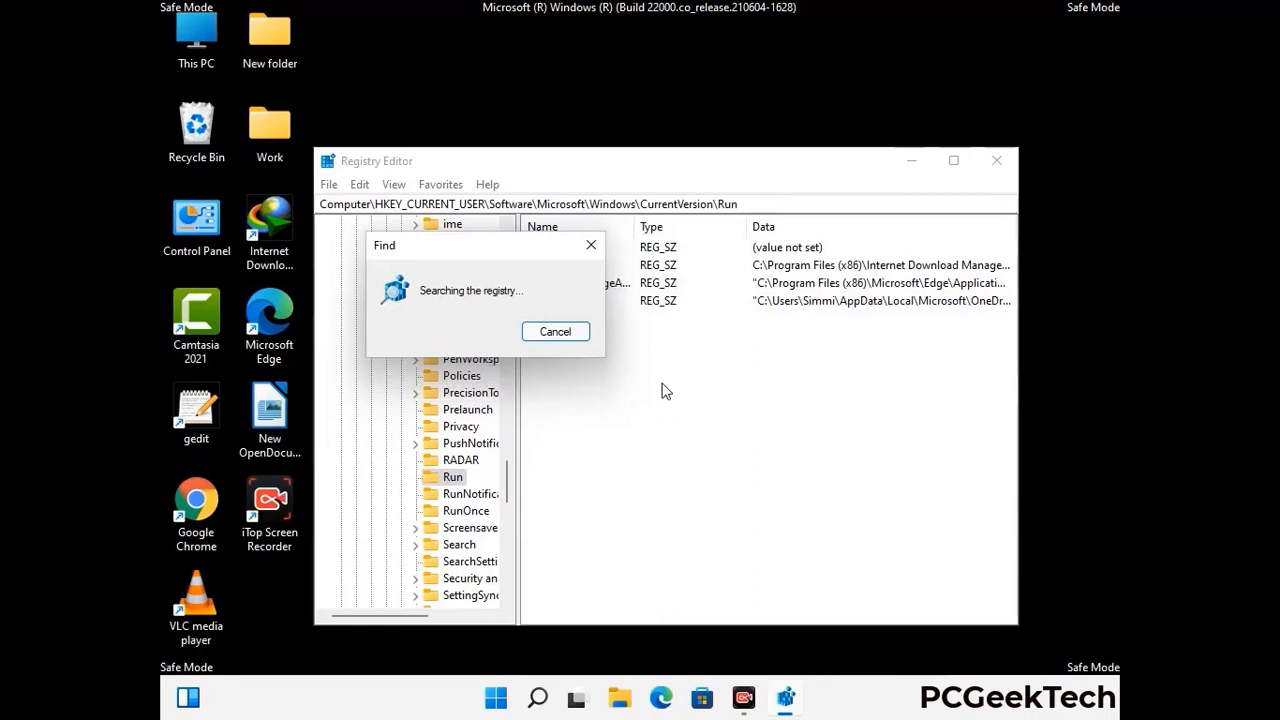
click(599, 247)
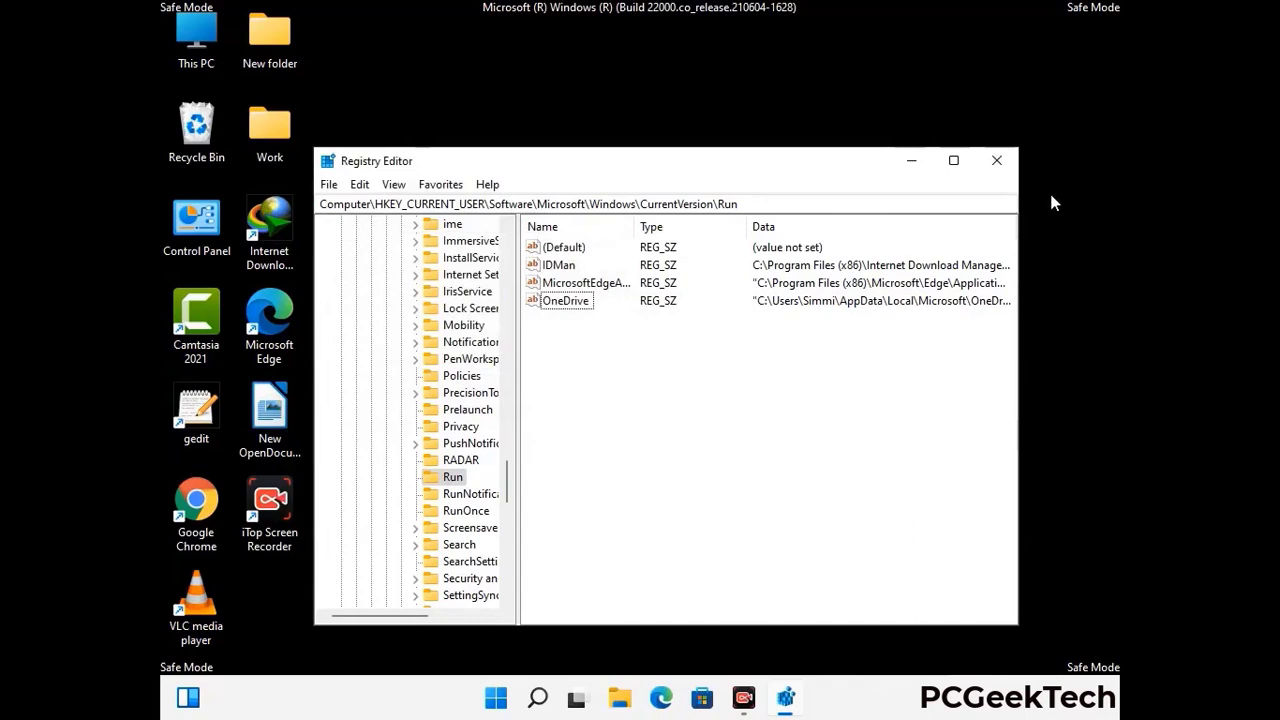
click(998, 162)
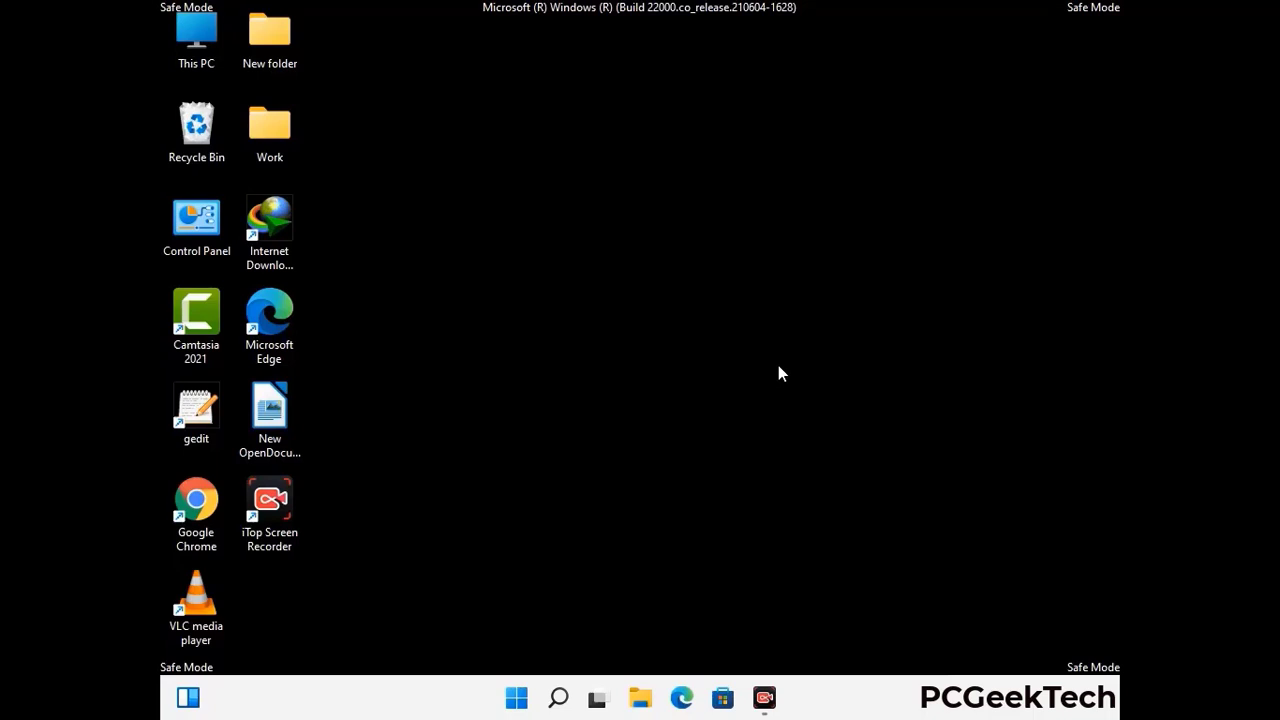
Step: Run msconfig and uncheck Safe boot on the Boot tab of System Configuration
key(super+r)
drag(371, 463, 654, 192)
text(ms)
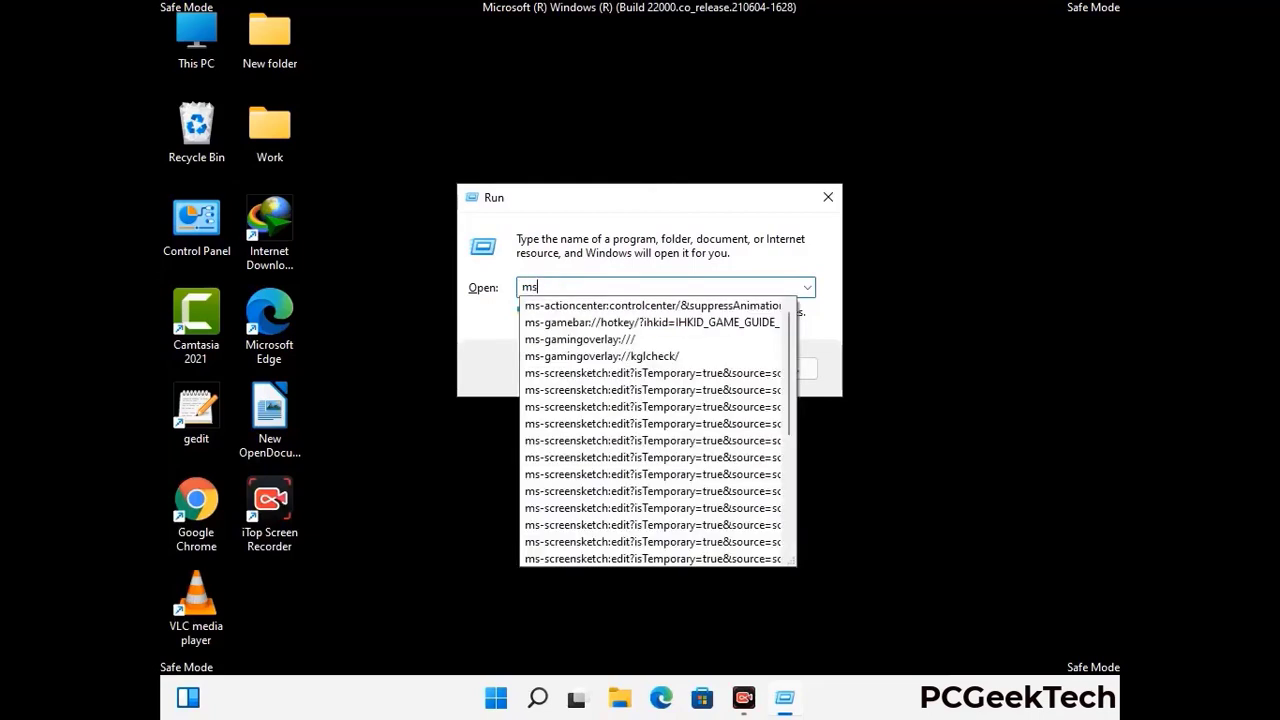
text(config)
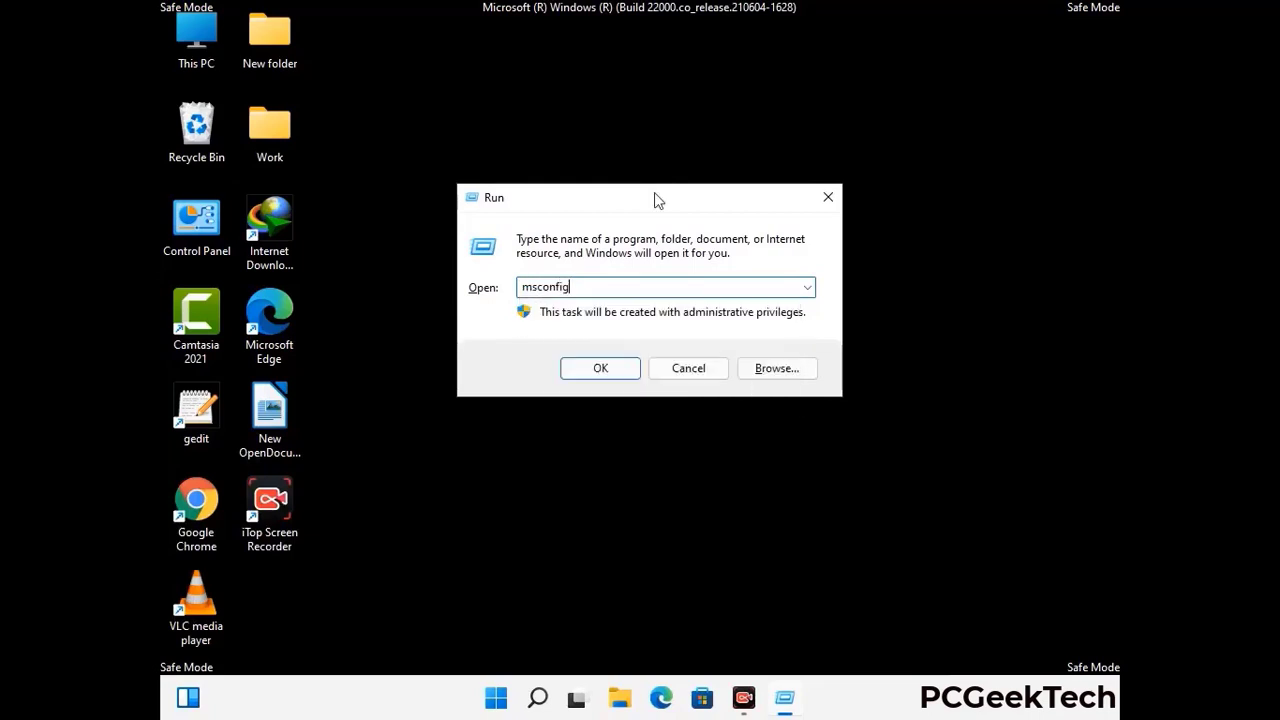
click(591, 368)
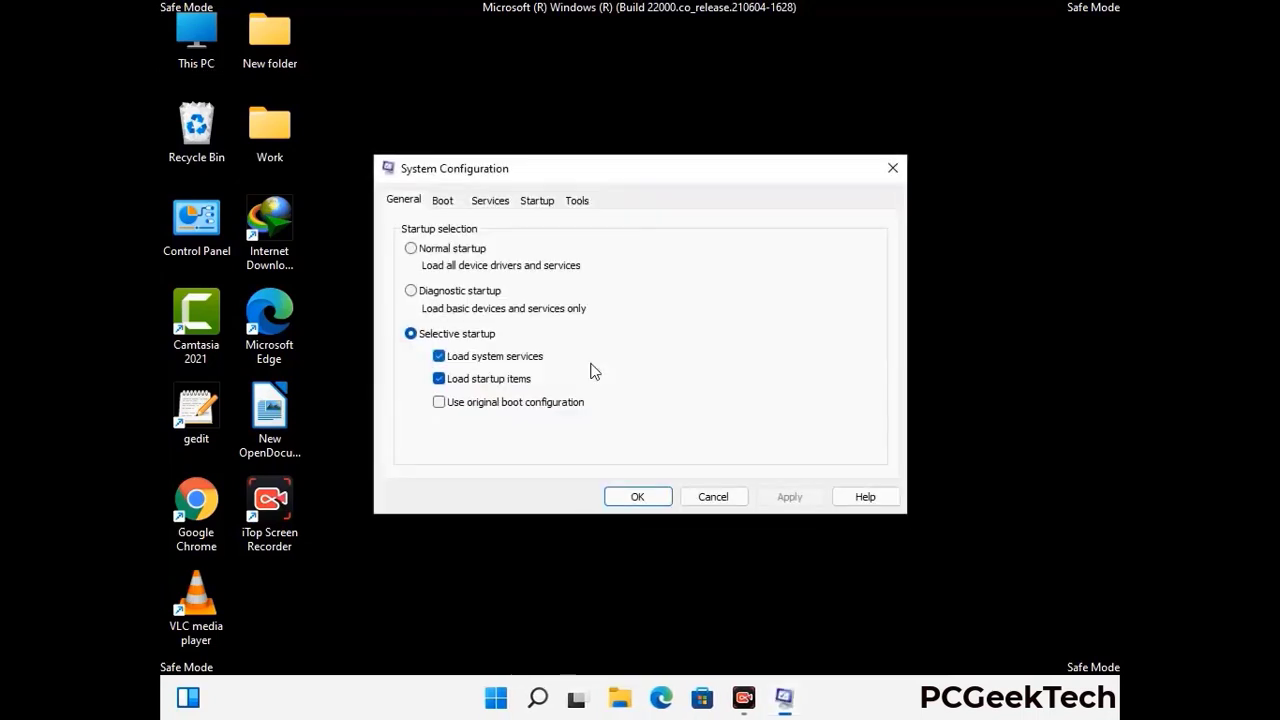
click(442, 200)
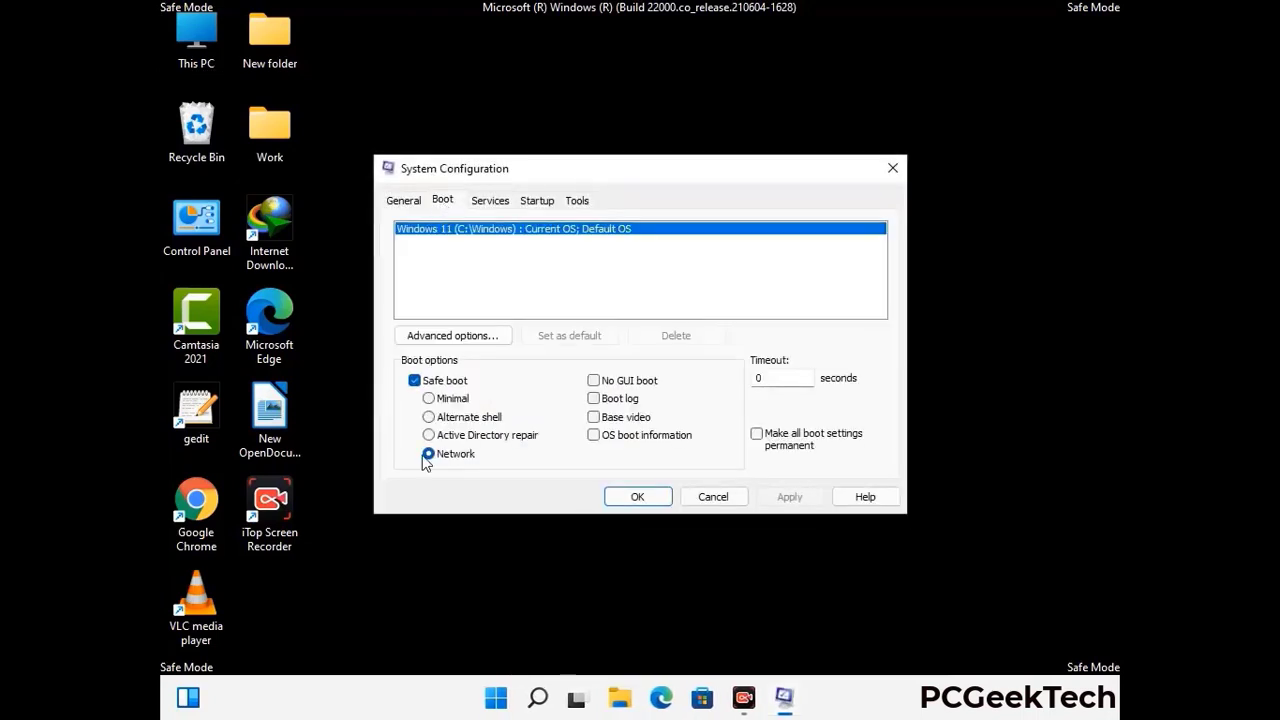
click(414, 381)
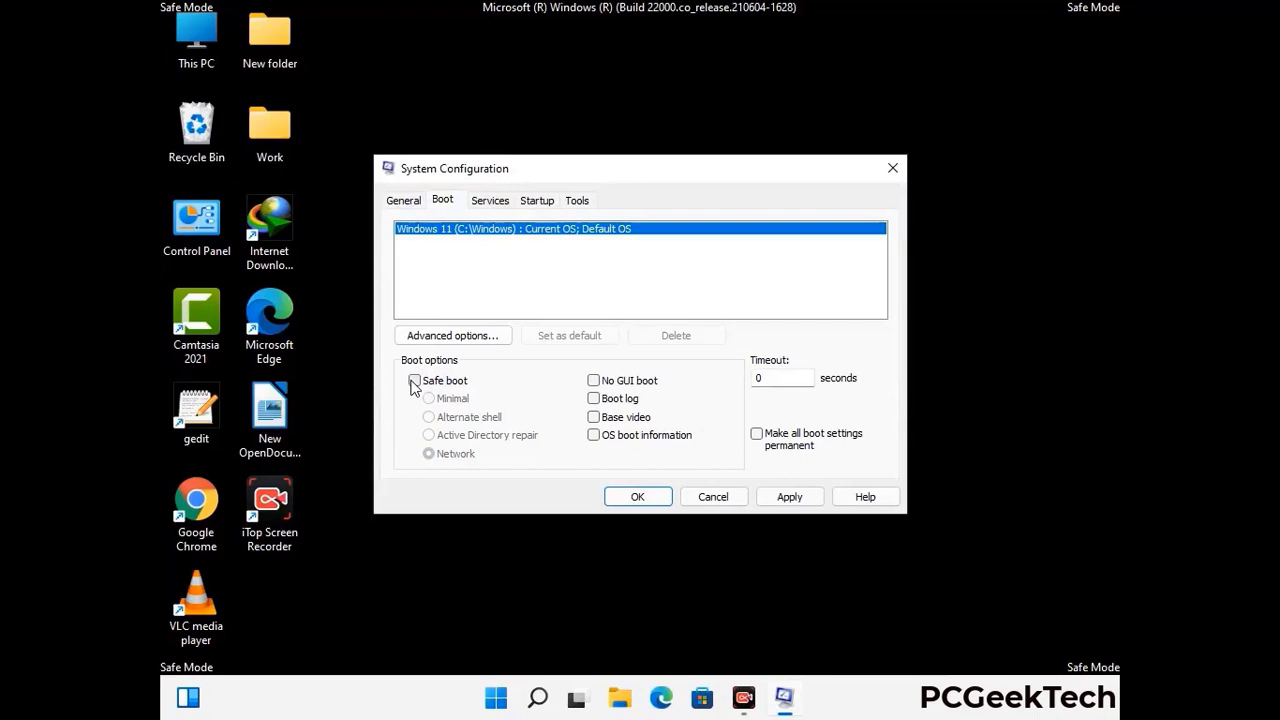